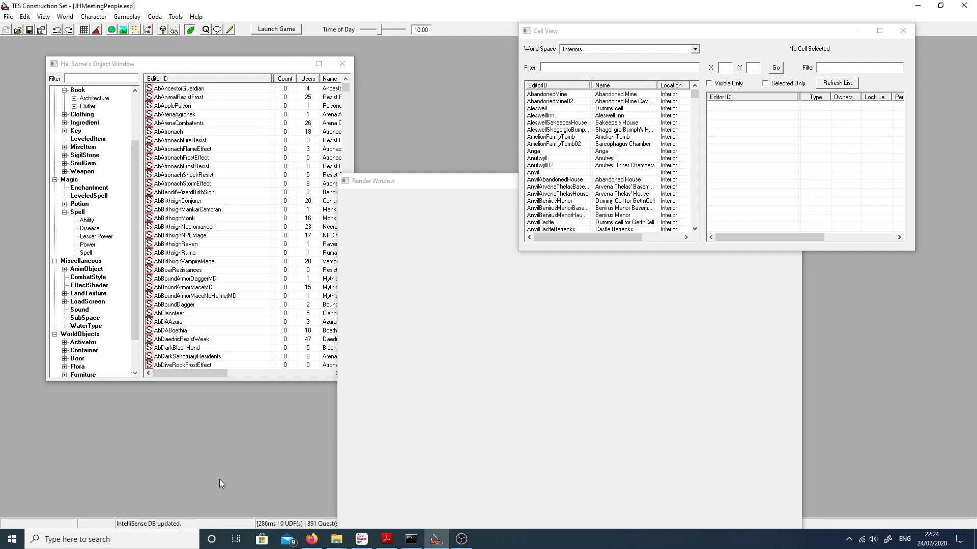
# Step: Show the NPC objects in the Object Window and open the record of the custom NPC at the head of the list
pyautogui.click(154, 16)
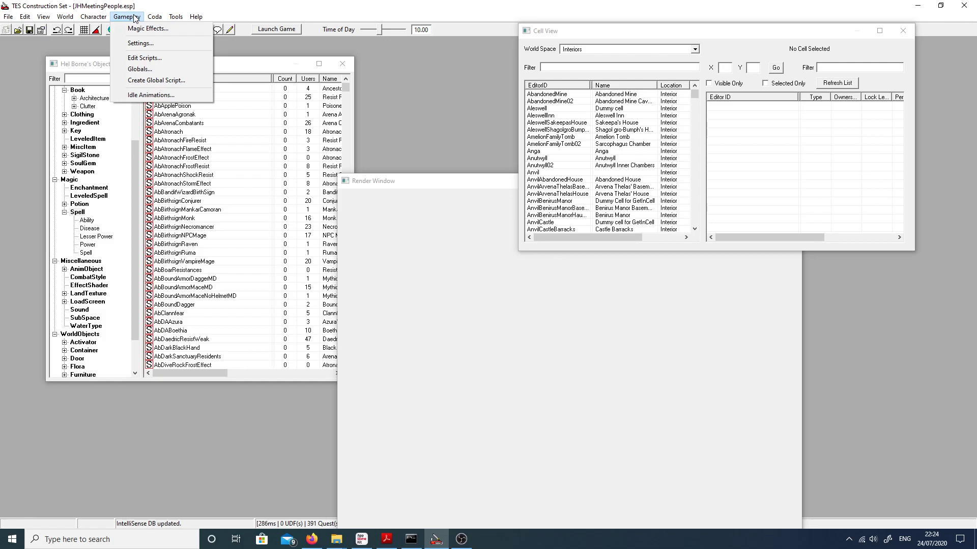
pyautogui.click(96, 132)
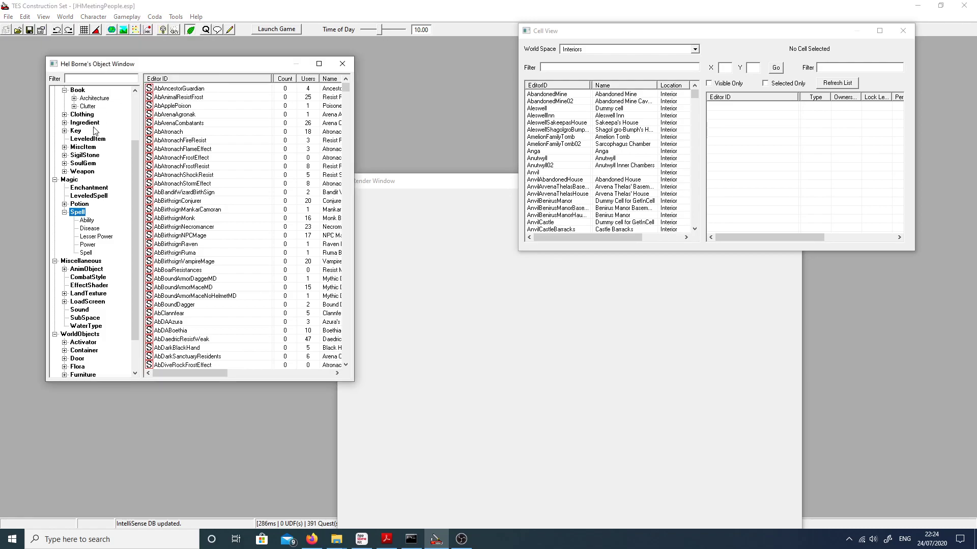
pyautogui.scroll(3, 103, 110)
pyautogui.click(79, 115)
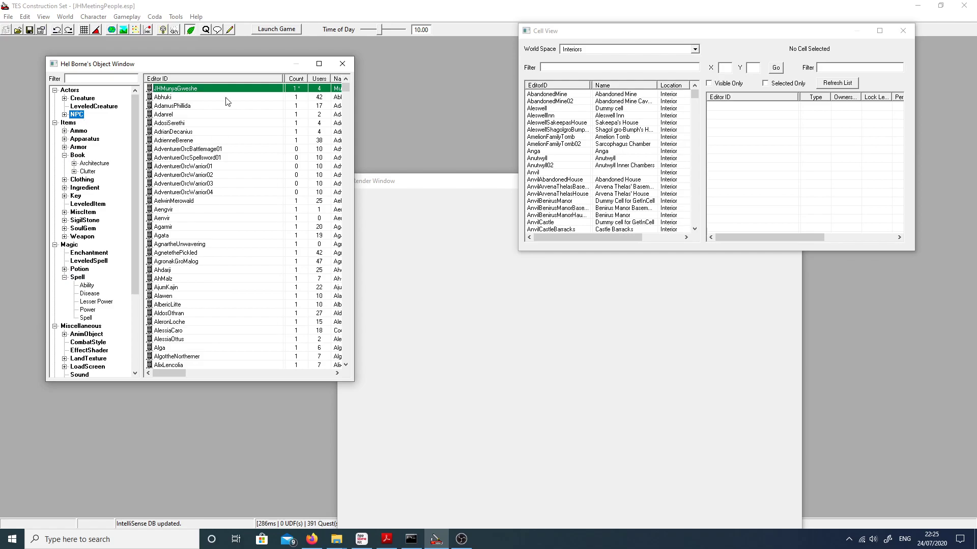
pyautogui.doubleClick(199, 88)
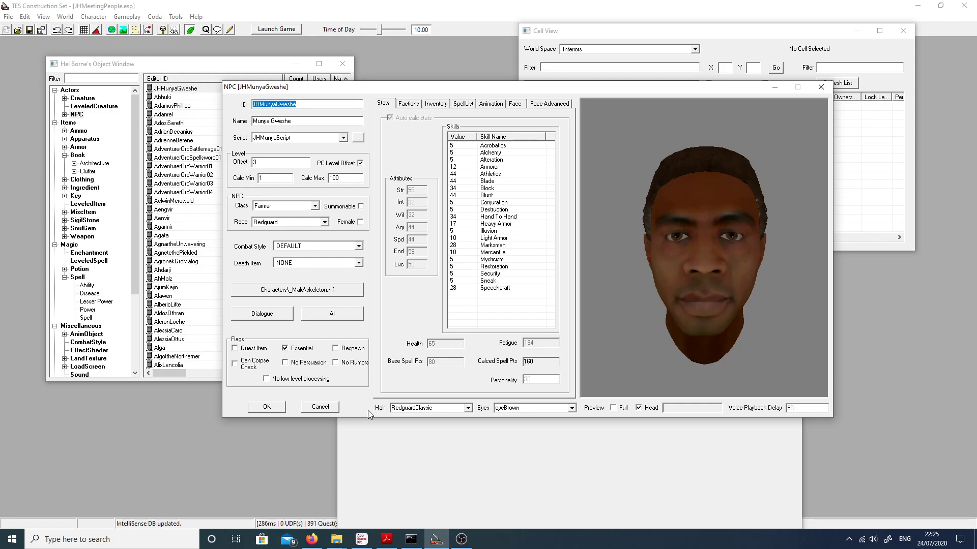
# Step: Switch to Firefox, search the web for the Oblivion BSA browser and open the BSA unpacker page on Nexus Mods
pyautogui.click(312, 540)
pyautogui.click(693, 7)
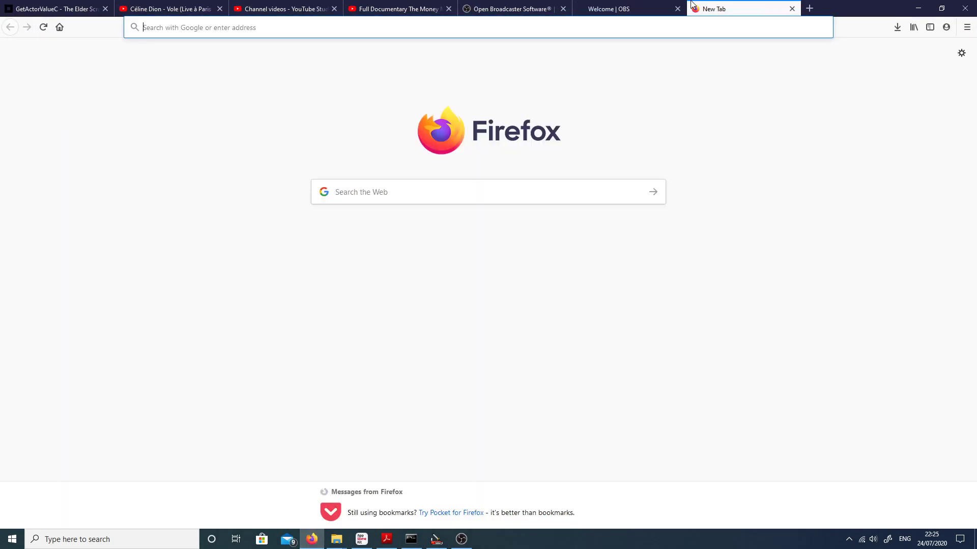
pyautogui.write('obliv')
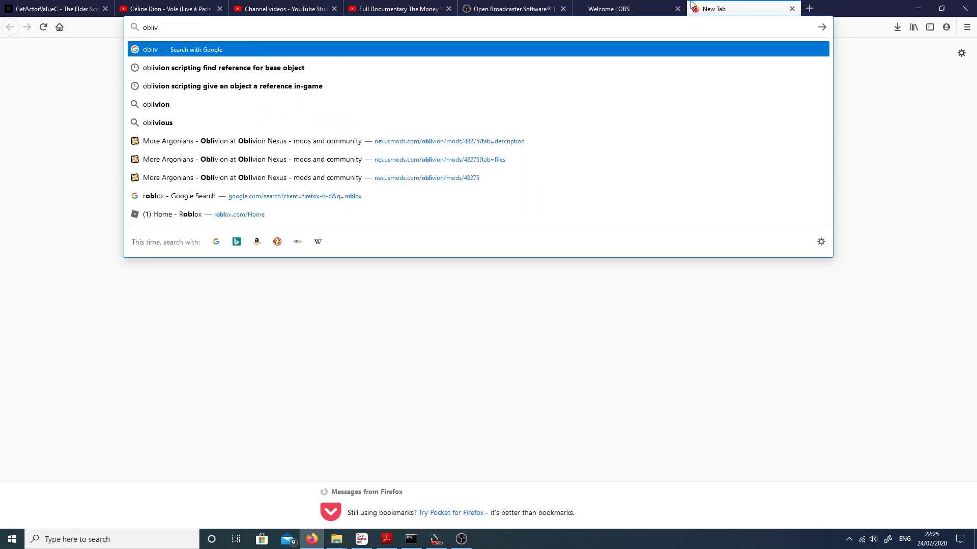
pyautogui.write('ion b')
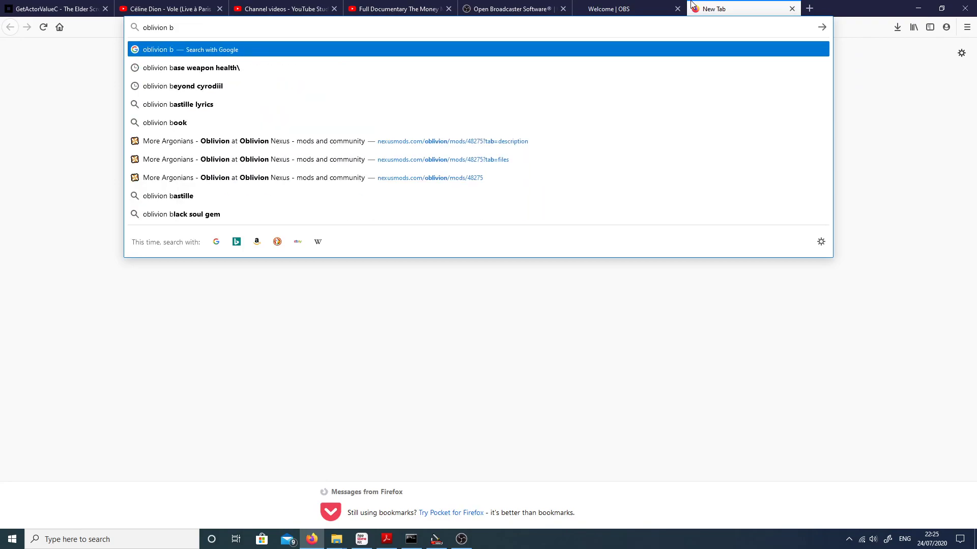
pyautogui.write('sa browsert')
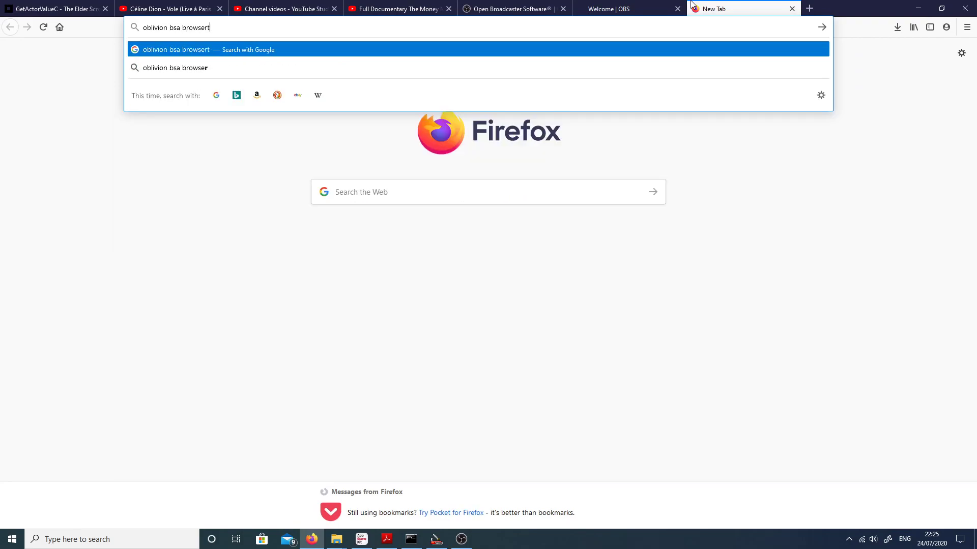
pyautogui.press('Return')
pyautogui.click(209, 182)
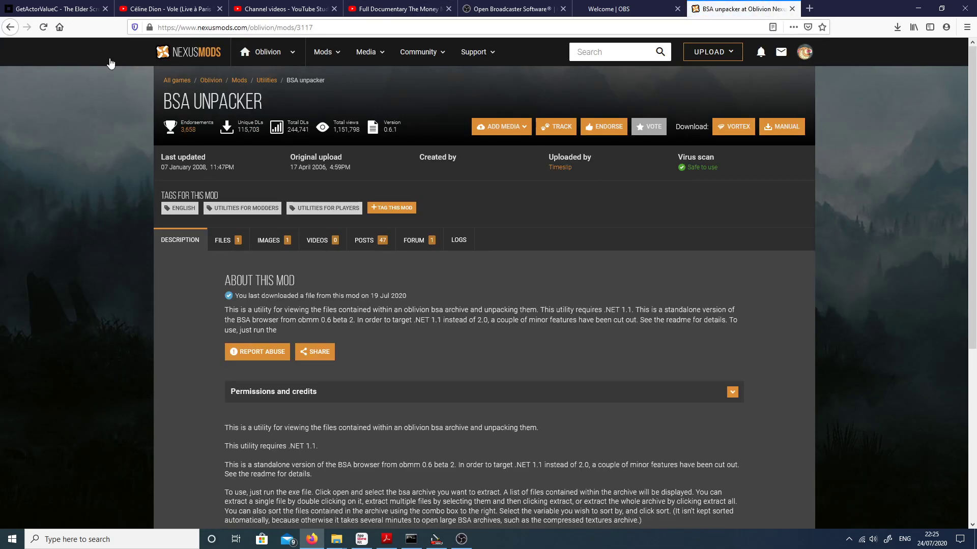
# Step: Examine the BSA unpacker mod's description and its available main files
pyautogui.scroll(-3, 571, 288)
pyautogui.scroll(3, 575, 293)
pyautogui.click(216, 241)
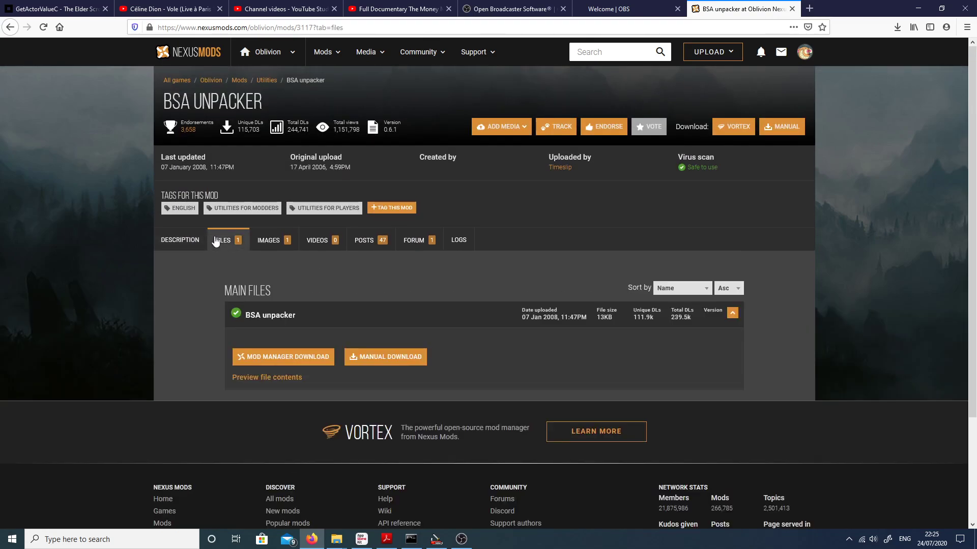
pyautogui.click(194, 252)
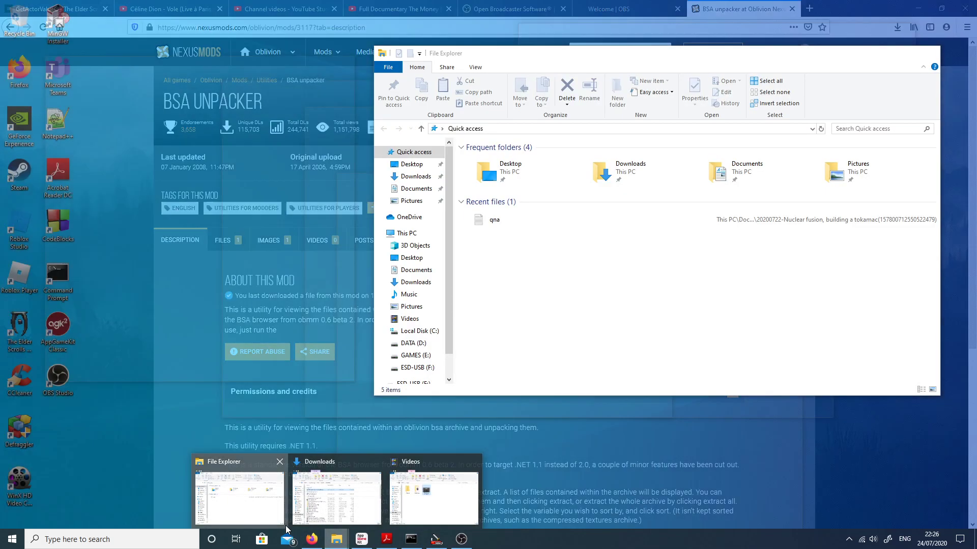
# Step: Switch to File Explorer, run the handler application from D:\Games\Modding\BSA Browser and maximize the BSA Browser window
pyautogui.click(239, 491)
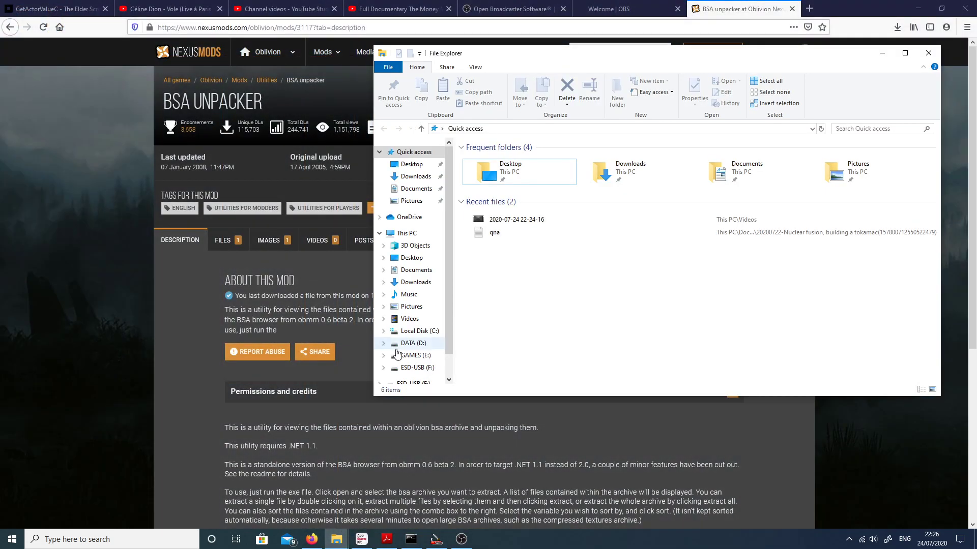
pyautogui.click(412, 343)
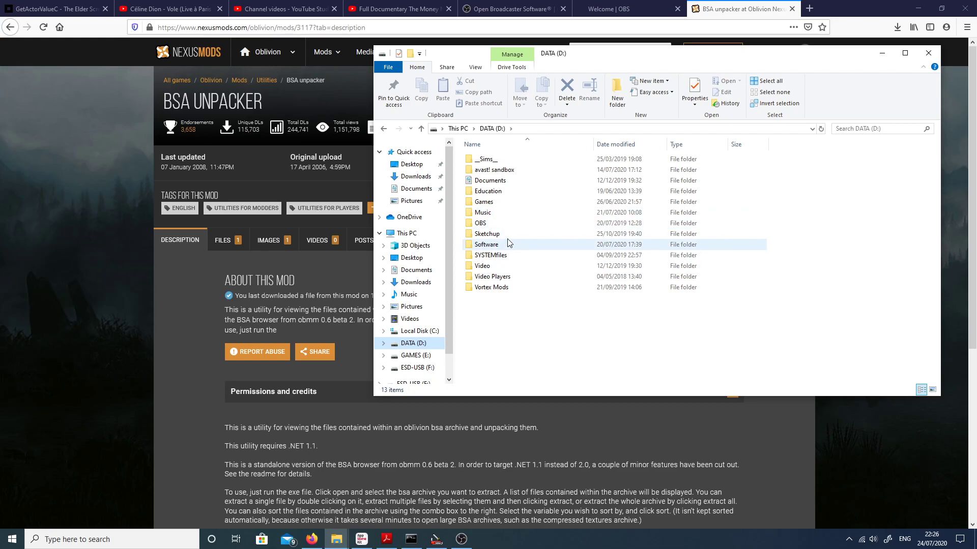
pyautogui.doubleClick(501, 202)
pyautogui.doubleClick(501, 202)
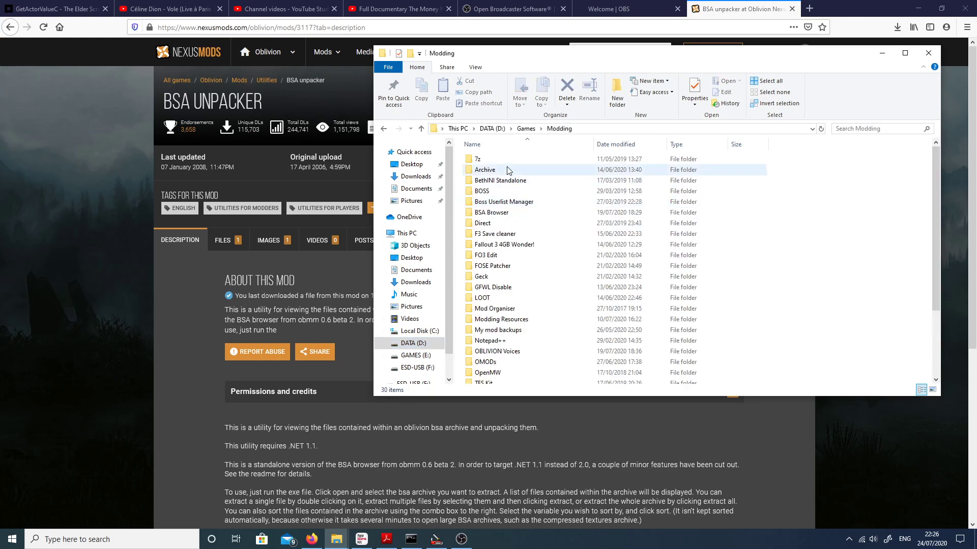
pyautogui.click(509, 212)
pyautogui.doubleClick(509, 212)
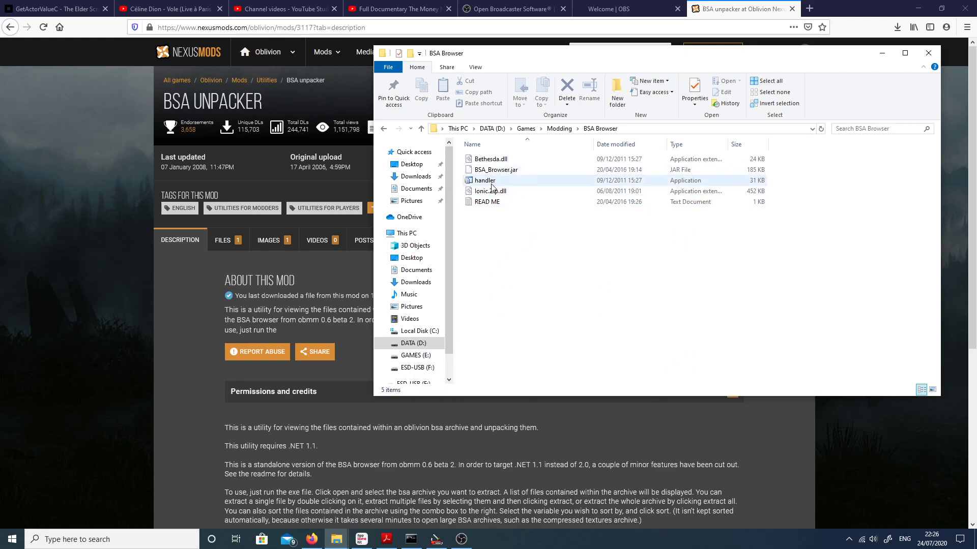
pyautogui.doubleClick(492, 182)
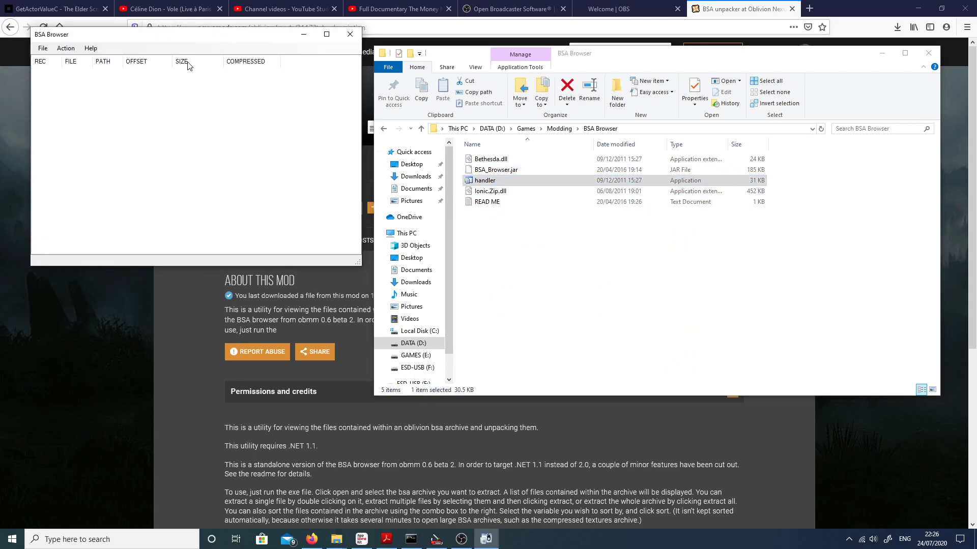
pyautogui.click(326, 34)
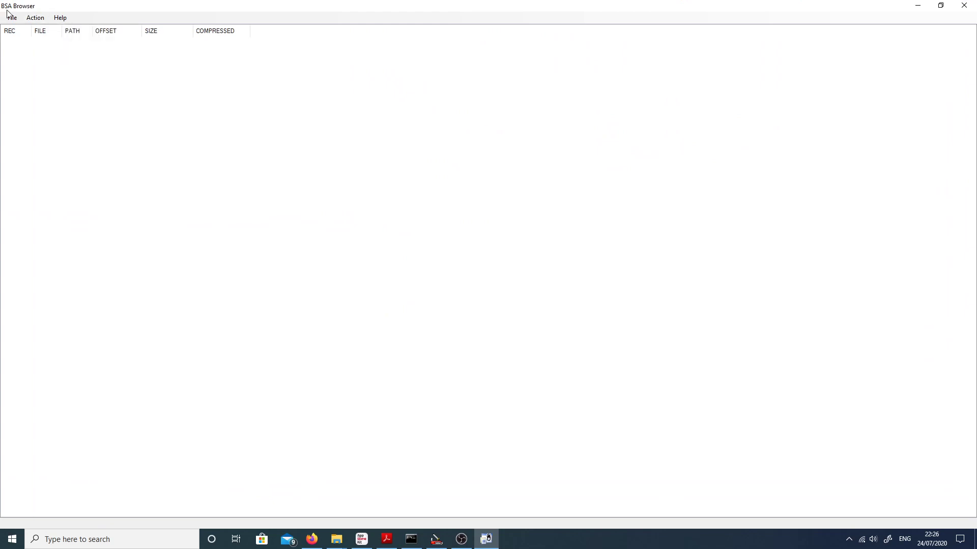
# Step: Start opening a BSA file and browse to SteamLibrary\steamapps\common\Oblivion\Data on the GAMES (E:) drive
pyautogui.click(12, 17)
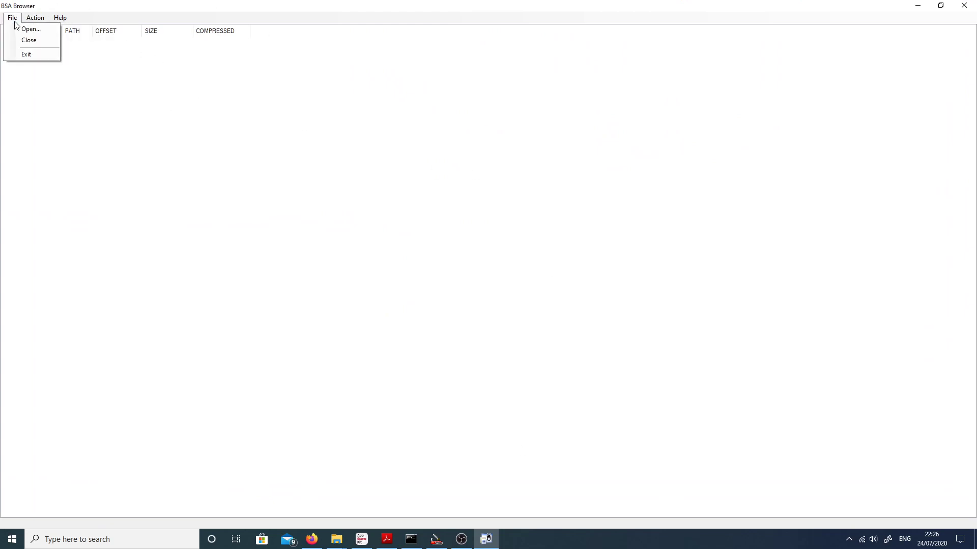
pyautogui.click(28, 29)
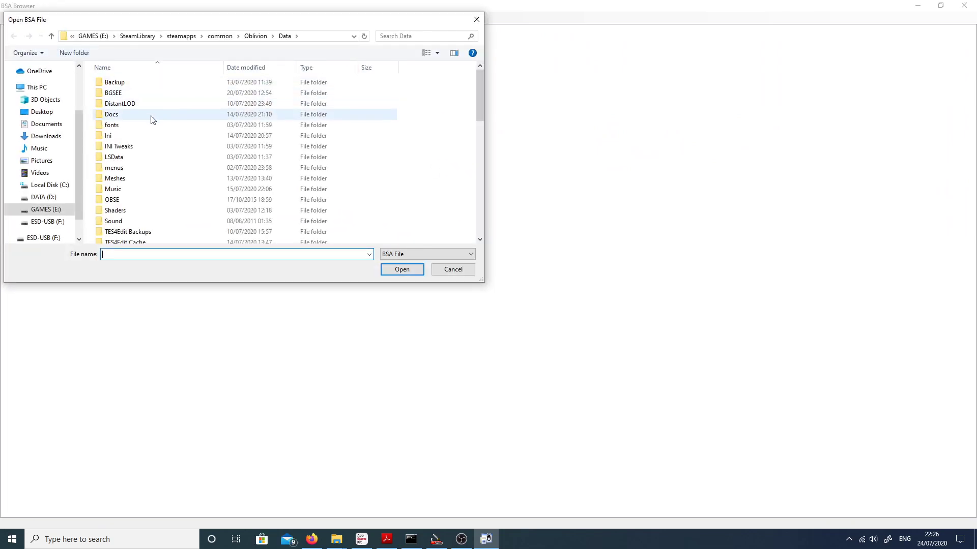
pyautogui.click(41, 197)
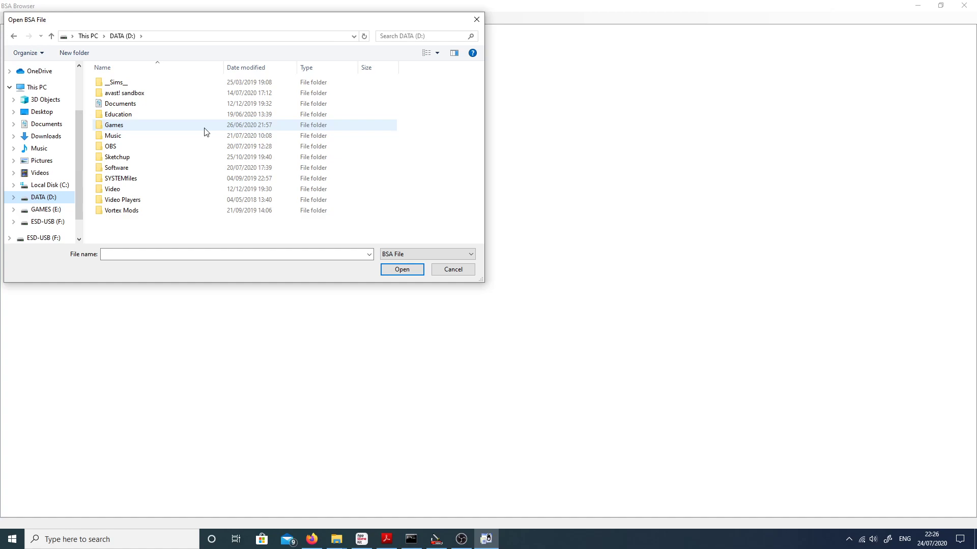
pyautogui.click(46, 209)
pyautogui.doubleClick(131, 94)
pyautogui.doubleClick(131, 84)
pyautogui.doubleClick(130, 86)
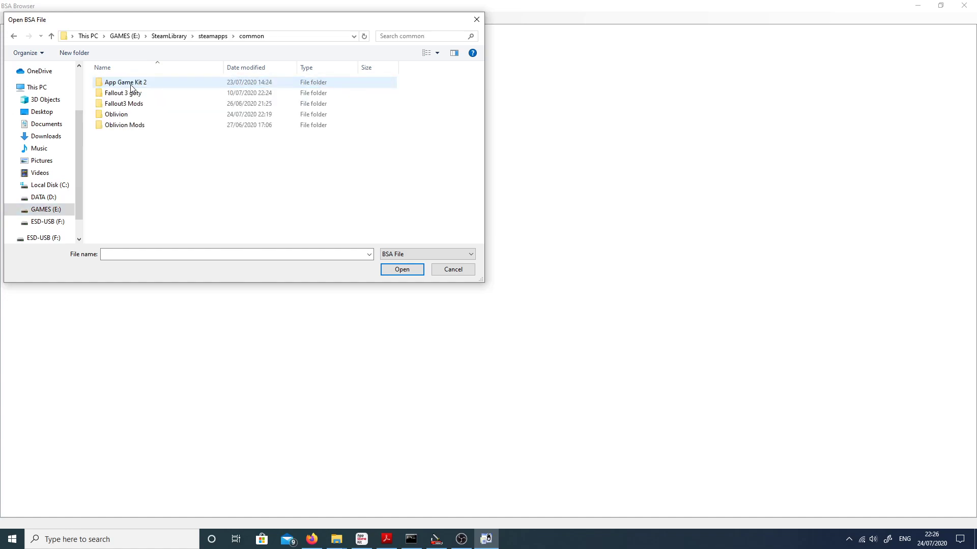
pyautogui.doubleClick(133, 115)
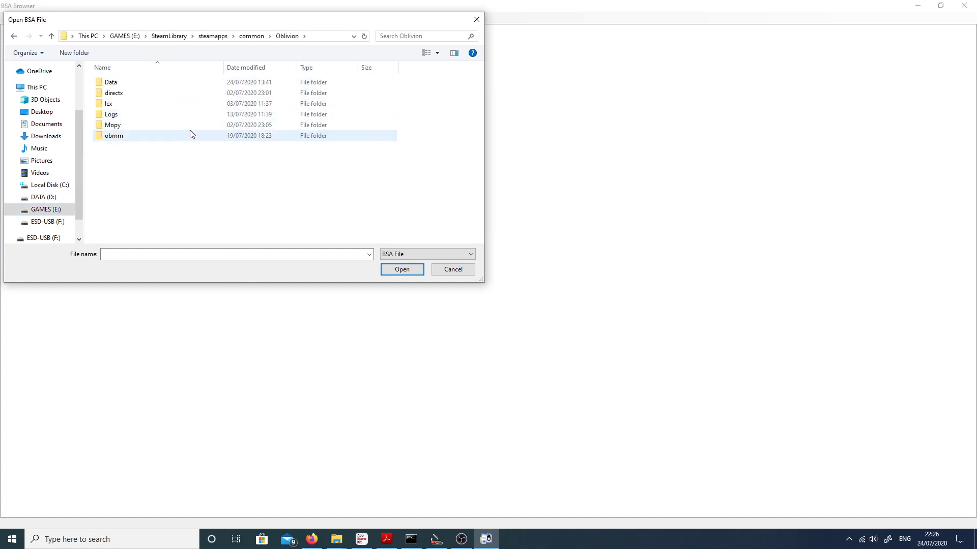
pyautogui.doubleClick(142, 84)
# Step: Open the archive Oblivion - Voices2.bsa from the Data folder
pyautogui.scroll(-5, 239, 135)
pyautogui.scroll(5, 259, 162)
pyautogui.scroll(-5, 260, 161)
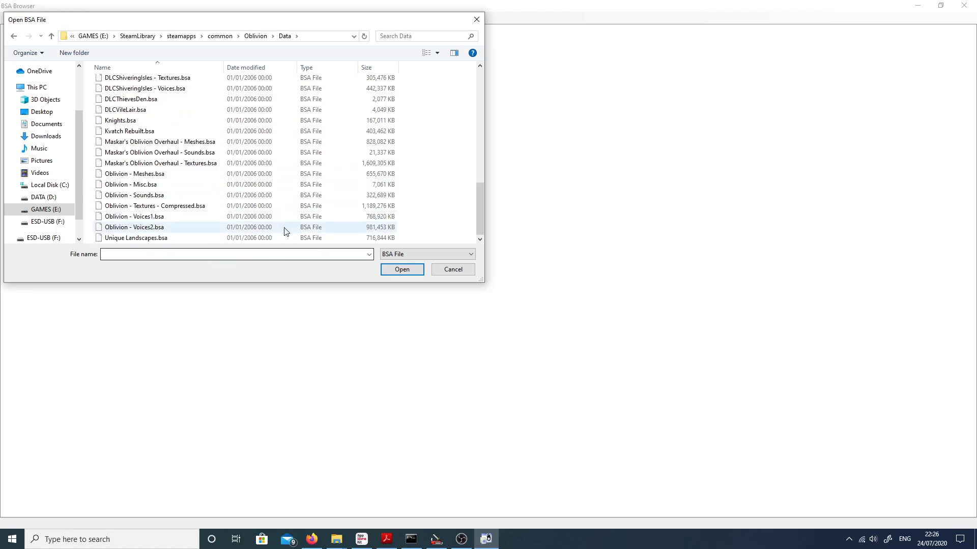
pyautogui.click(203, 231)
pyautogui.doubleClick(203, 229)
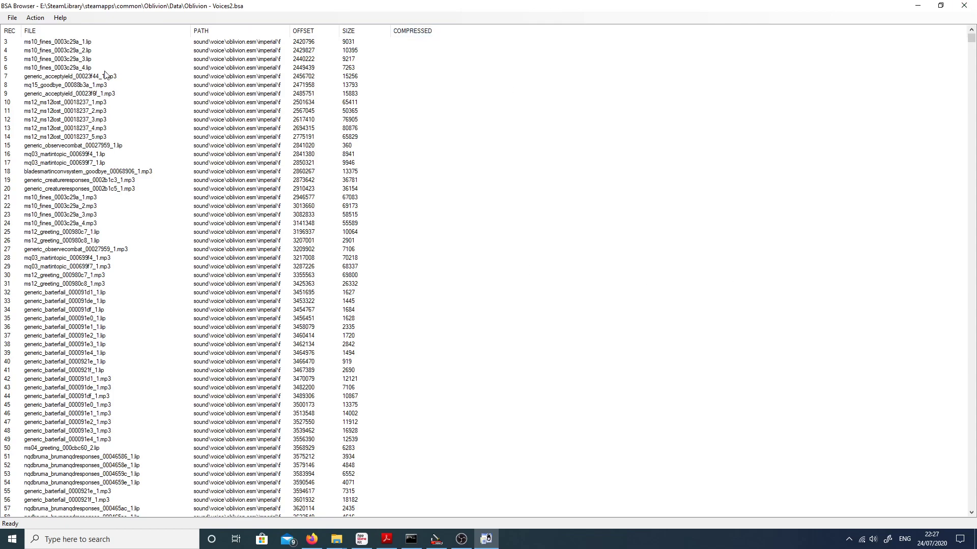
# Step: Sort the archive's entries by file name and examine the names and paths of the fggeneric and generic voice files
pyautogui.click(44, 29)
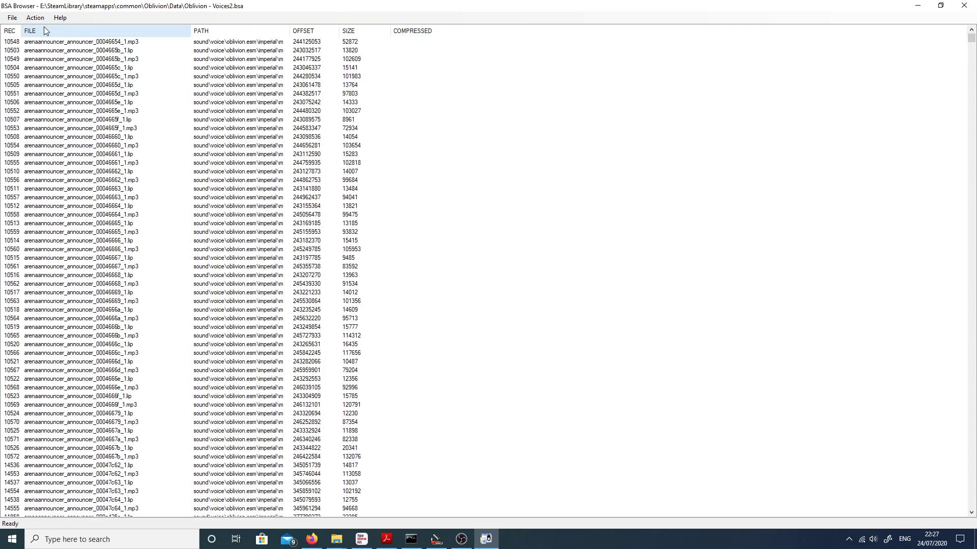
pyautogui.moveTo(971, 38); pyautogui.dragTo(961, 131)
pyautogui.scroll(18, 491, 215)
pyautogui.scroll(-6, 197, 199)
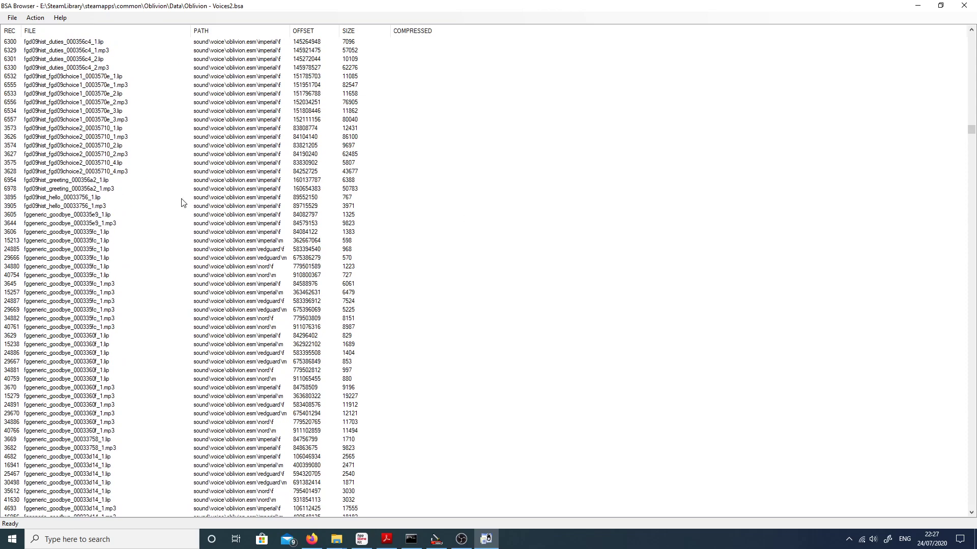
pyautogui.scroll(-15, 197, 202)
pyautogui.scroll(-15, 40, 330)
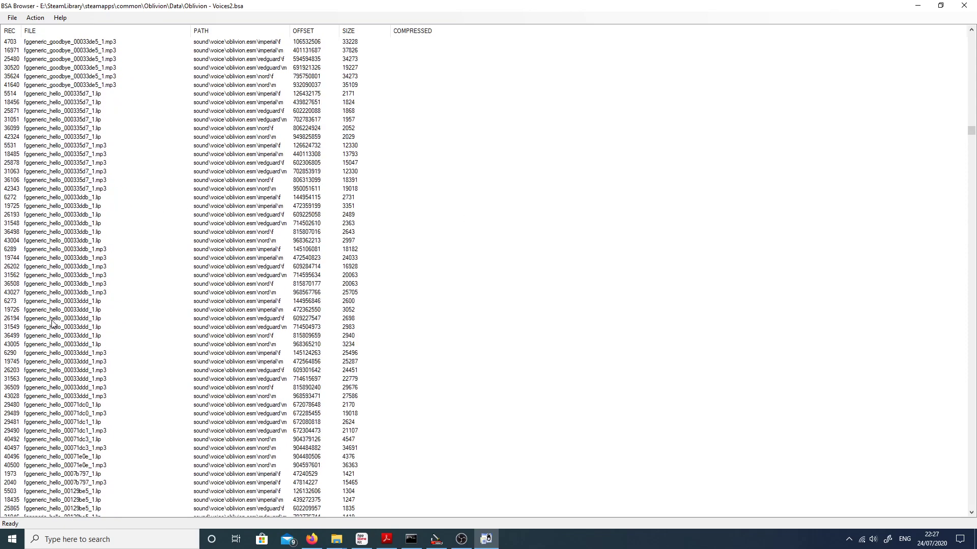
pyautogui.scroll(-20, 53, 322)
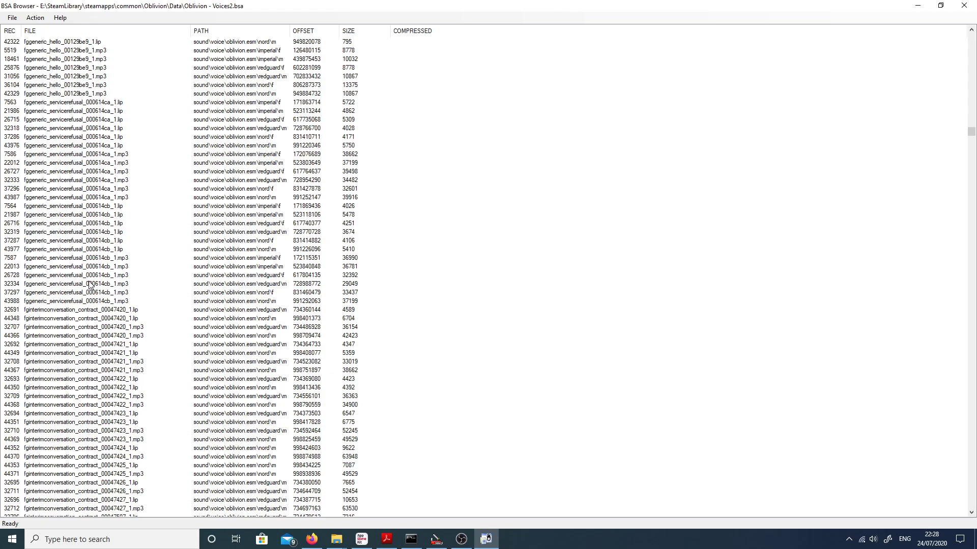
pyautogui.scroll(-10, 89, 283)
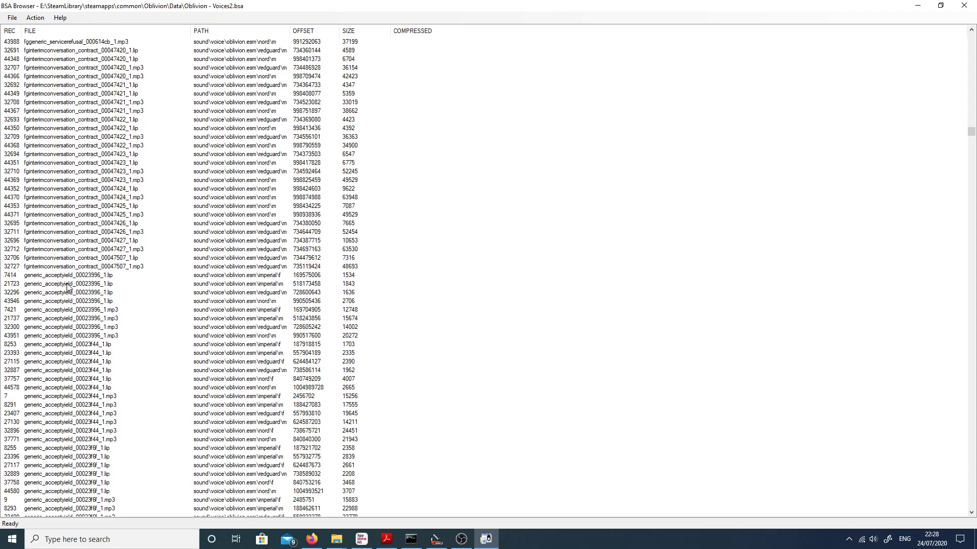
pyautogui.scroll(-4, 224, 281)
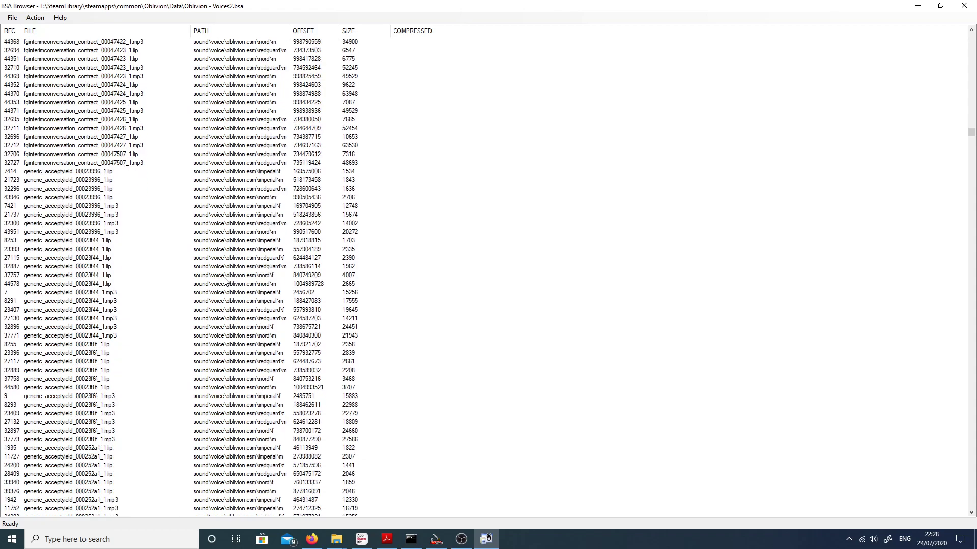
pyautogui.scroll(-20, 224, 281)
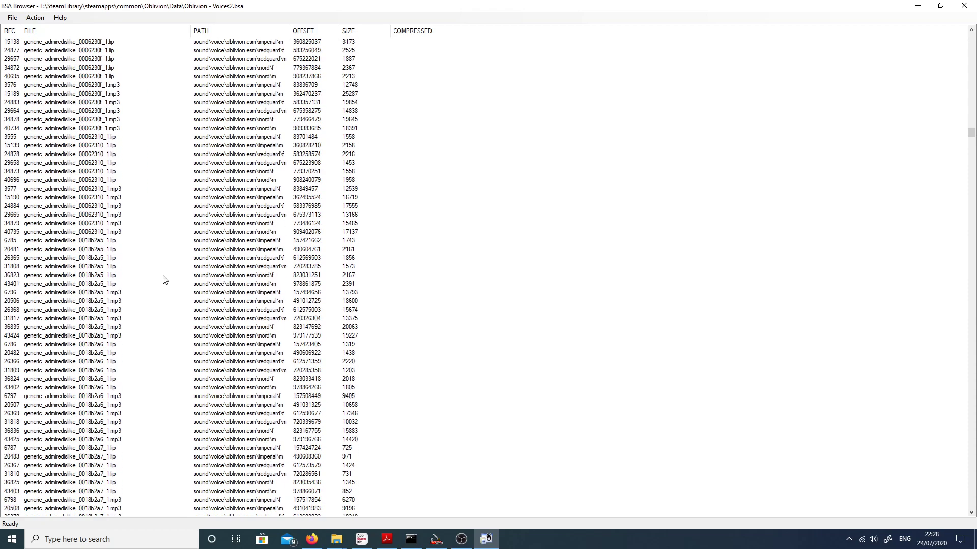
pyautogui.scroll(-7, 207, 454)
pyautogui.scroll(-6, 207, 454)
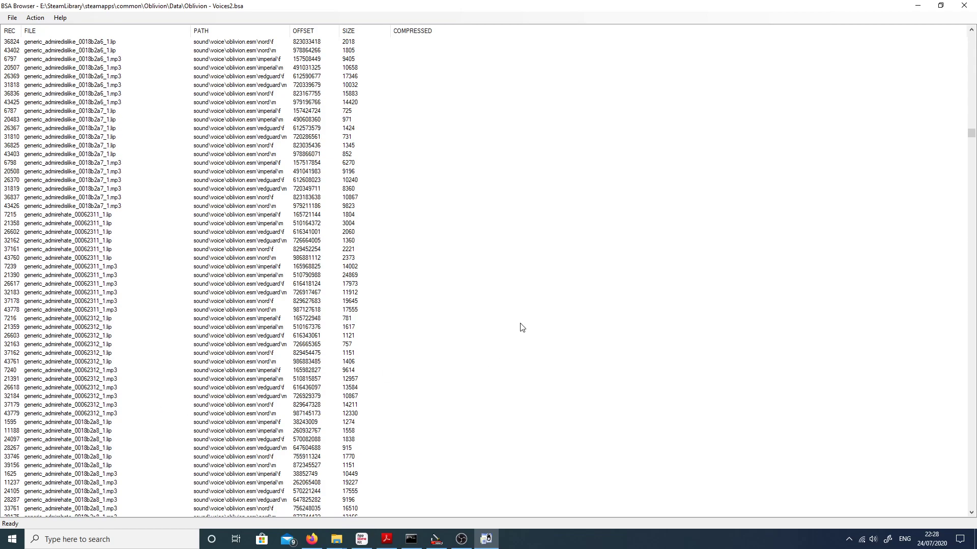
# Step: Compare the race and gender paths of the generic_admirehate_00062311_1 entries by highlighting individual nord, redguard and imperial rows
pyautogui.click(230, 232)
pyautogui.click(201, 251)
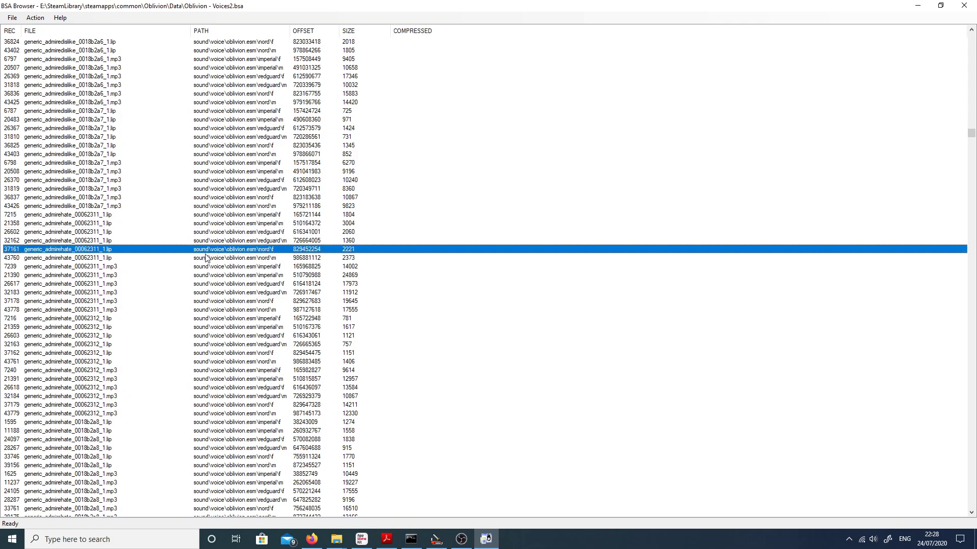
pyautogui.click(272, 275)
pyautogui.click(273, 283)
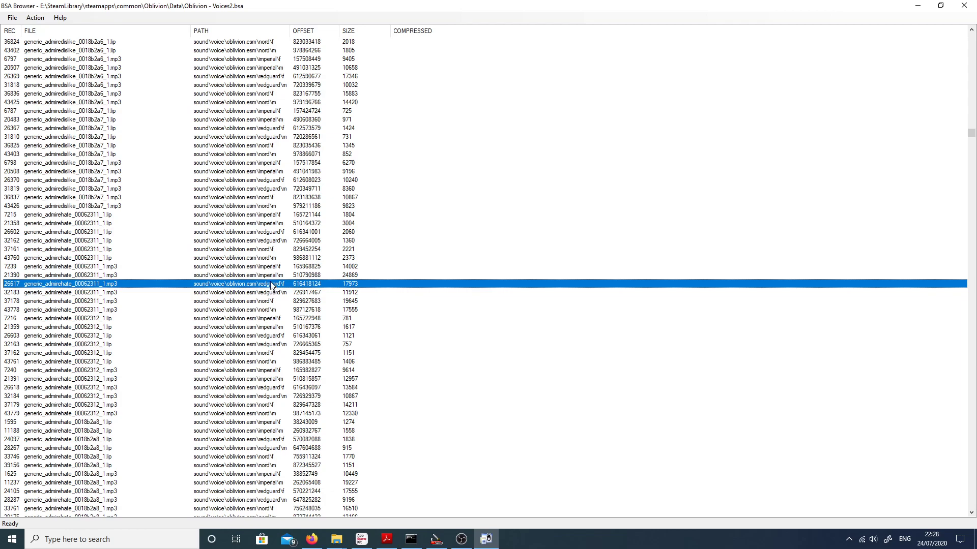
pyautogui.click(288, 276)
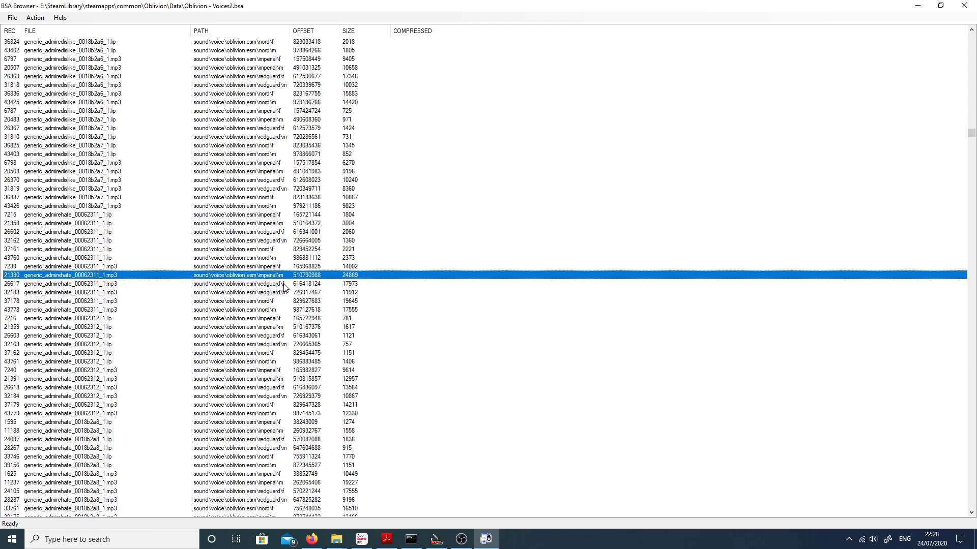
# Step: Select all generic_admirehate entries from 00062311_1.lip through 0018b2aa_1.mp3 and start extracting them to a chosen folder
pyautogui.click(55, 215)
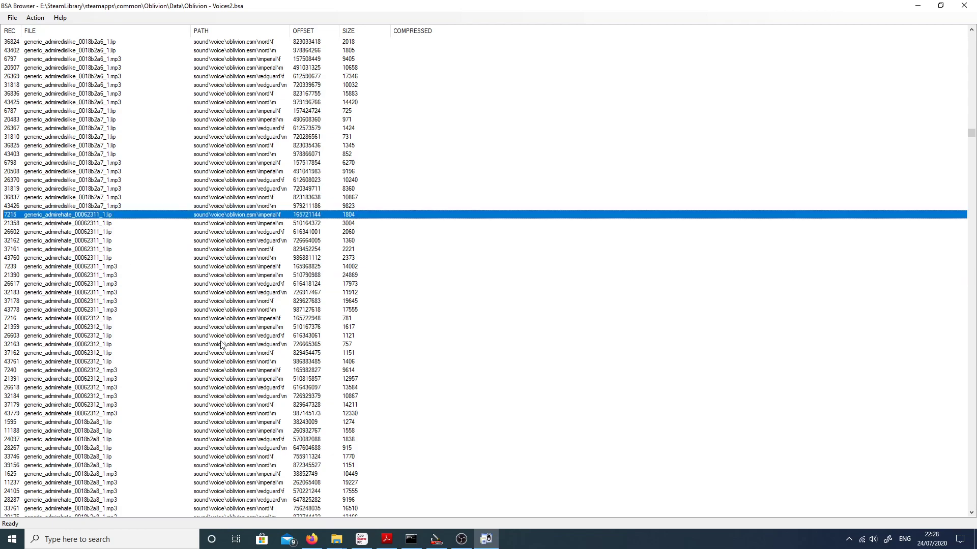
pyautogui.scroll(-12, 222, 346)
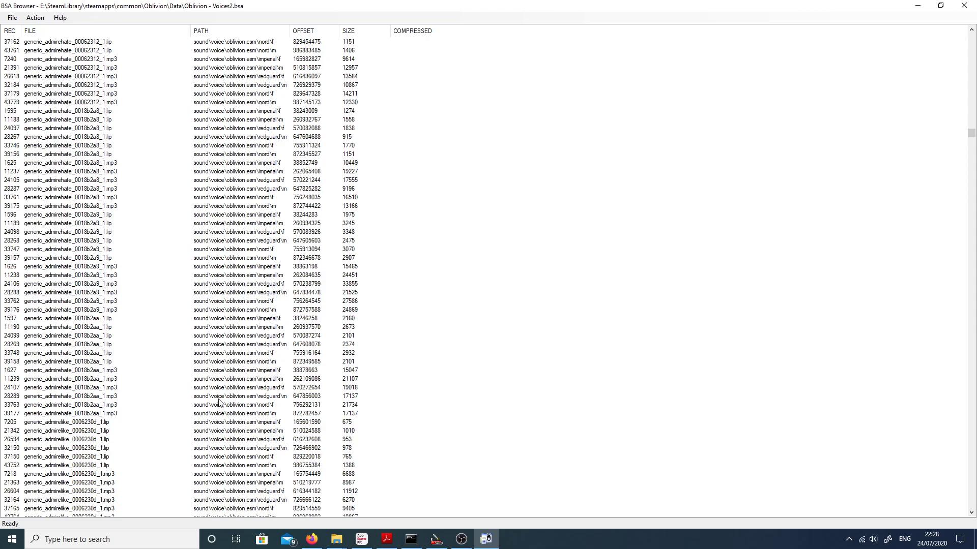
pyautogui.keyDown('shift'); pyautogui.click(76, 414); pyautogui.keyUp('shift')
pyautogui.scroll(6, 101, 413)
pyautogui.click(11, 17)
pyautogui.click(34, 18)
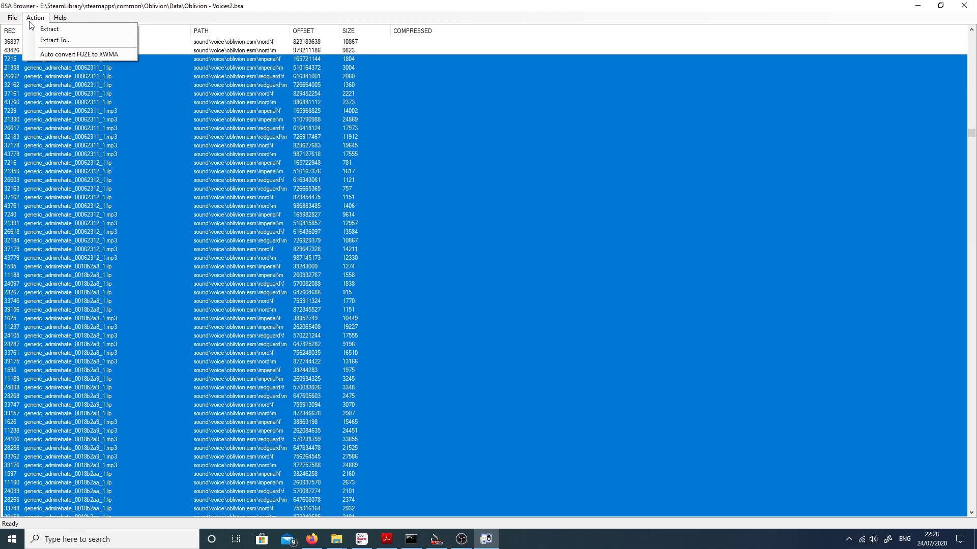
pyautogui.click(49, 41)
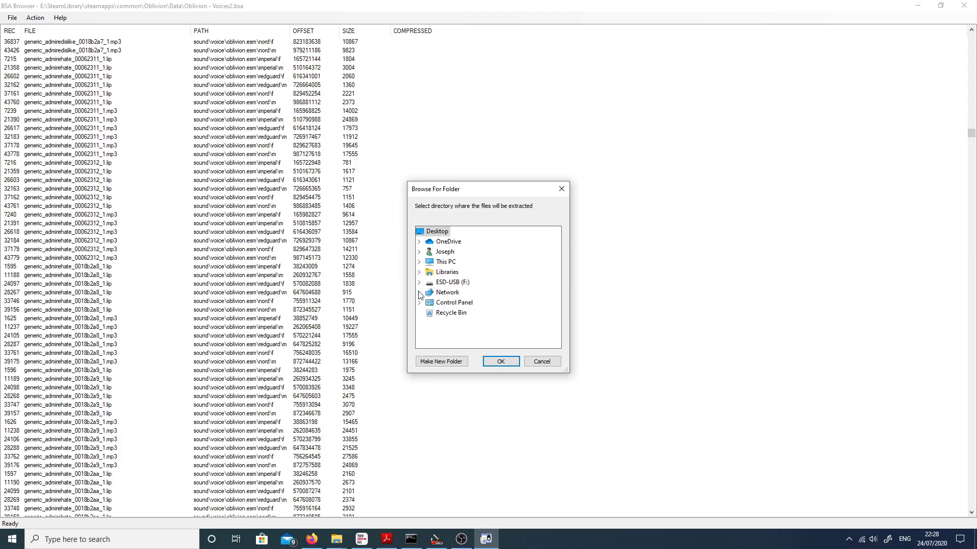
# Step: Browse to the contents of the DATA (D:) drive for the extraction destination
pyautogui.click(419, 261)
pyautogui.scroll(-2, 422, 275)
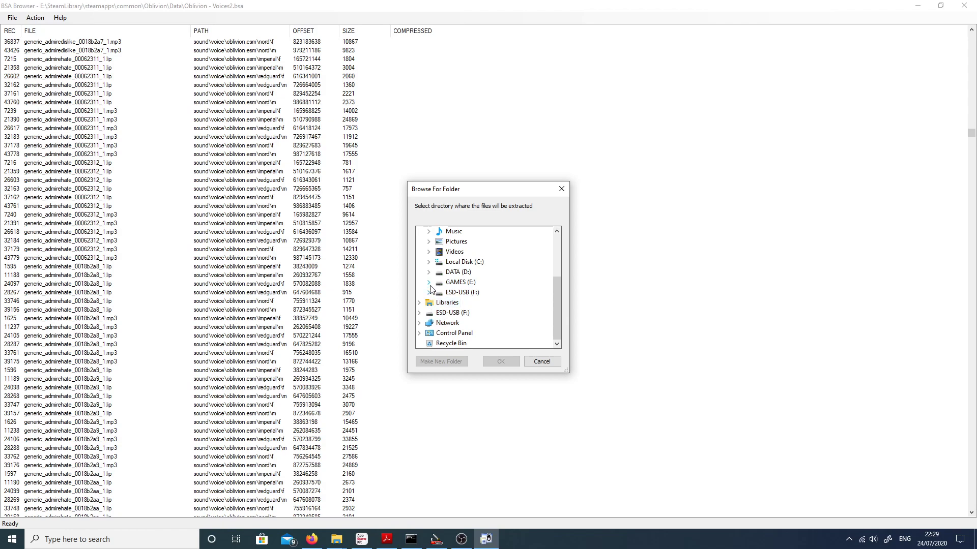
pyautogui.click(428, 273)
pyautogui.scroll(-2, 450, 310)
pyautogui.scroll(2, 453, 315)
pyautogui.scroll(-1, 454, 321)
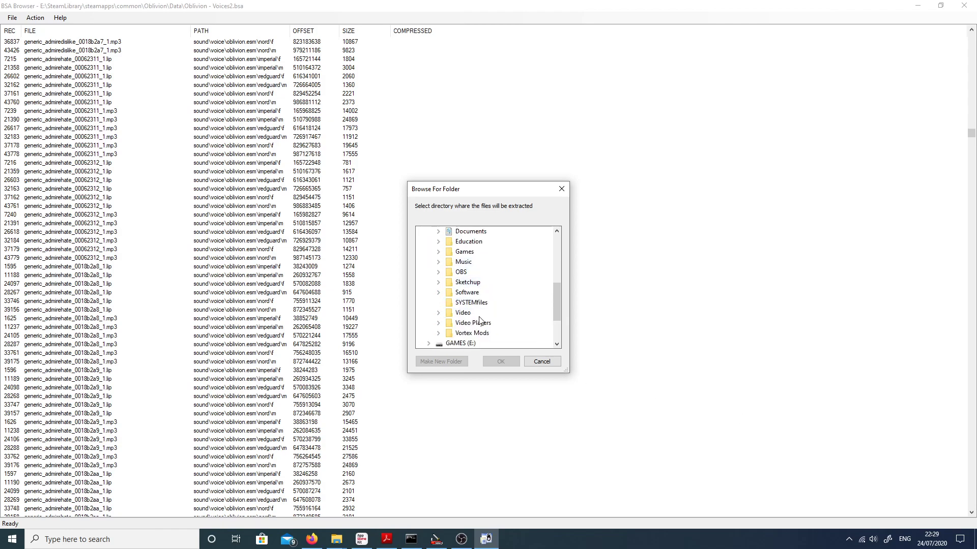
pyautogui.click(438, 293)
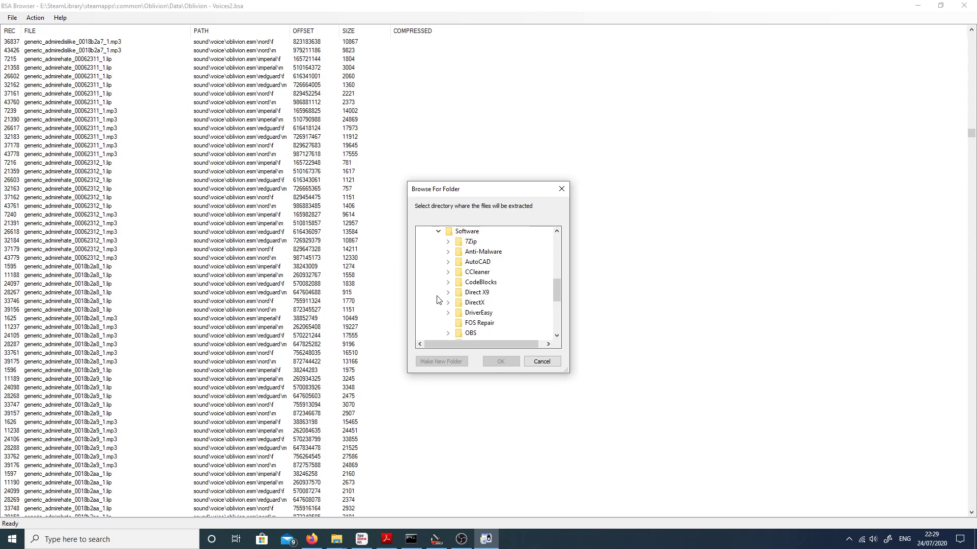
pyautogui.scroll(-3, 436, 300)
pyautogui.scroll(4, 436, 301)
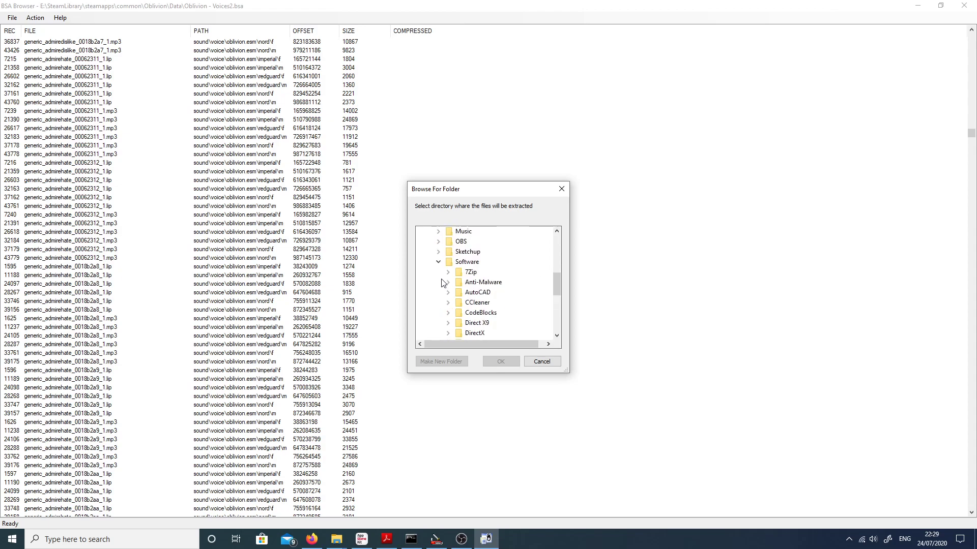
pyautogui.click(439, 262)
# Step: Extract the selected voice files to the folder D:\Games\Modding\OBLIVION Voices
pyautogui.scroll(2, 444, 273)
pyautogui.click(438, 283)
pyautogui.click(446, 298)
pyautogui.scroll(-2, 446, 297)
pyautogui.scroll(1, 446, 298)
pyautogui.scroll(-2, 446, 298)
pyautogui.click(496, 273)
pyautogui.click(491, 363)
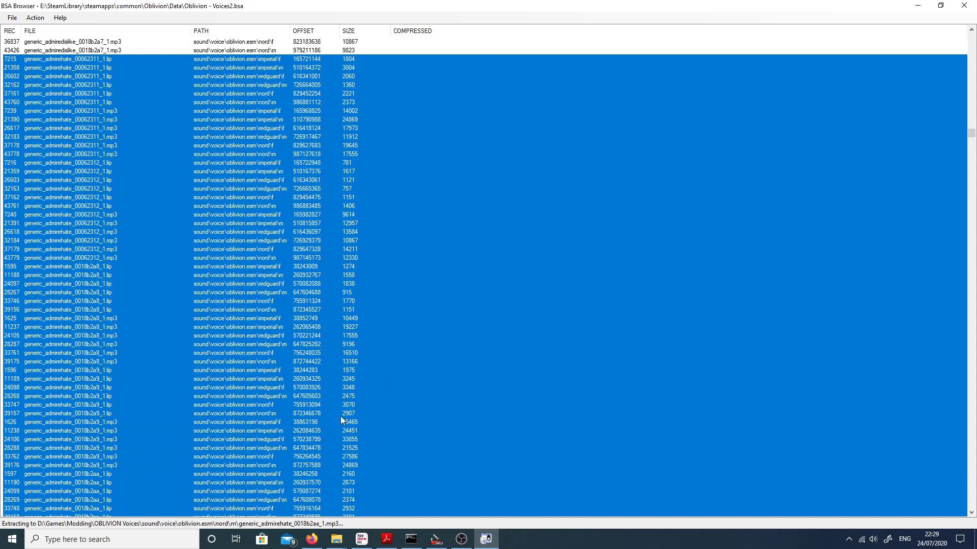
# Step: Switch to the File Explorer window showing Downloads and open the folder D:\Games\Modding
pyautogui.click(337, 539)
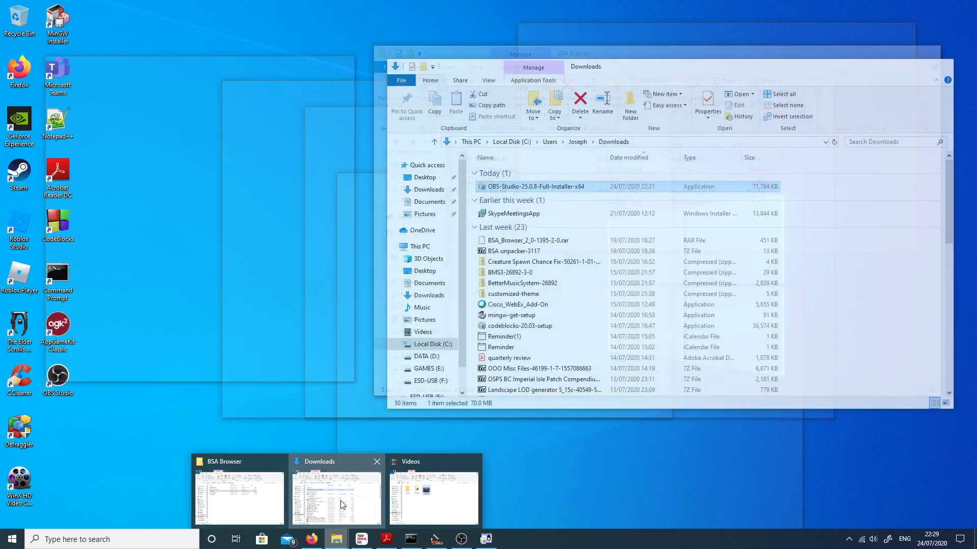
pyautogui.click(330, 501)
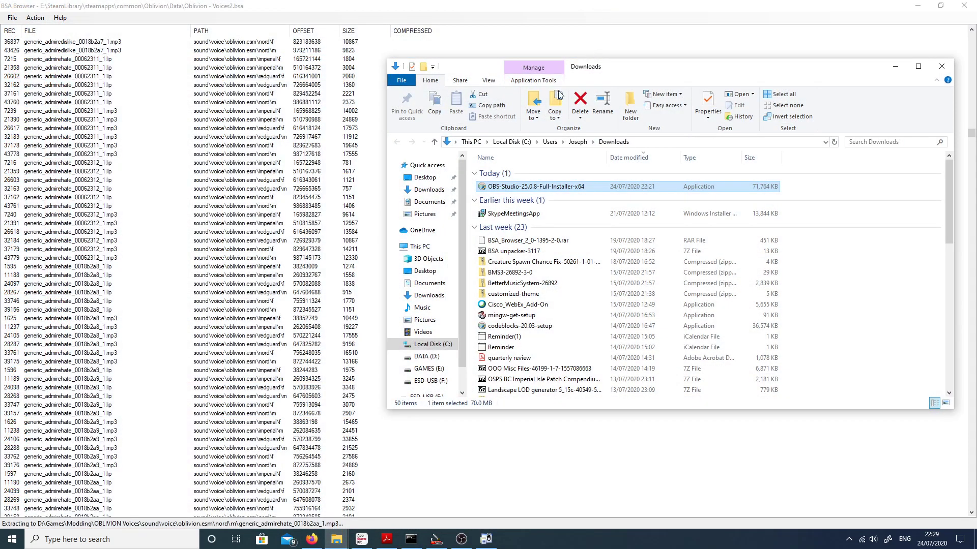
pyautogui.click(447, 362)
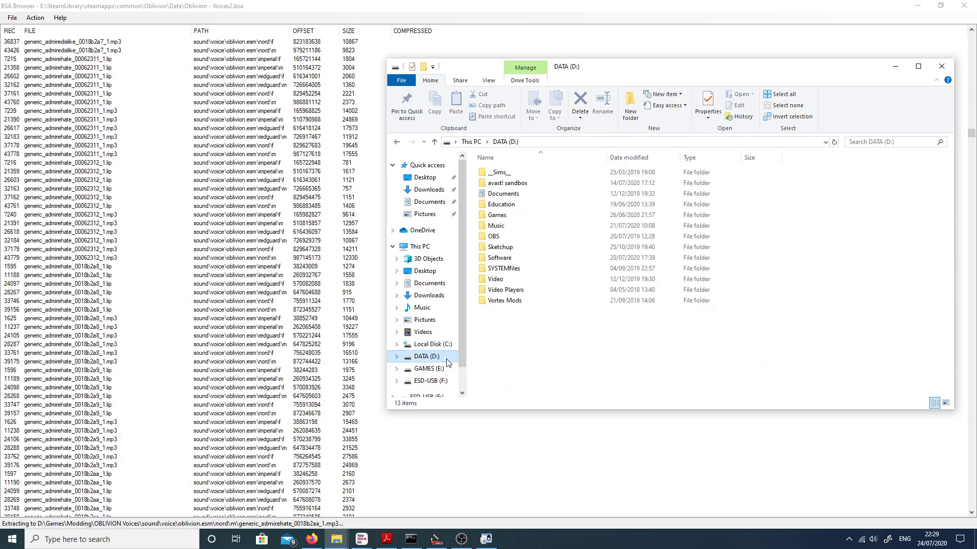
pyautogui.doubleClick(508, 216)
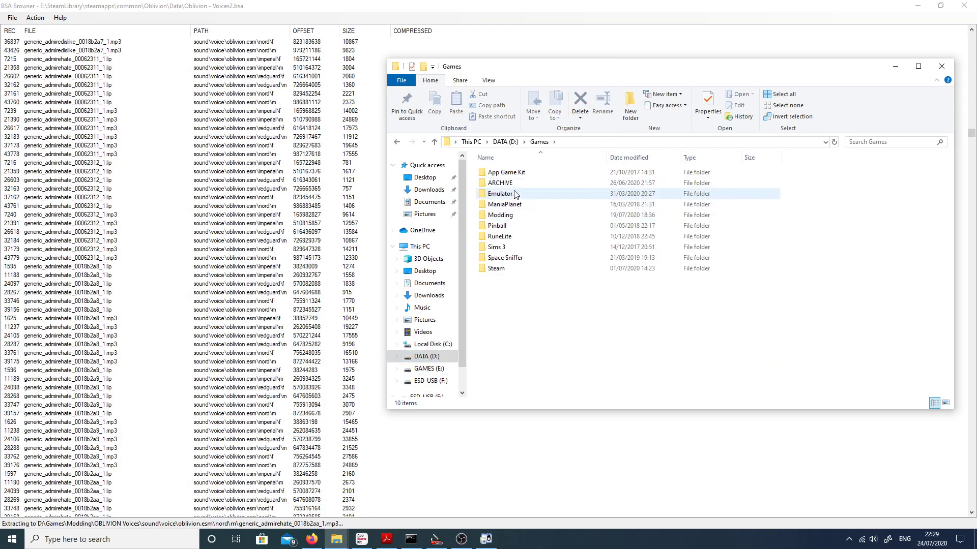
pyautogui.doubleClick(502, 215)
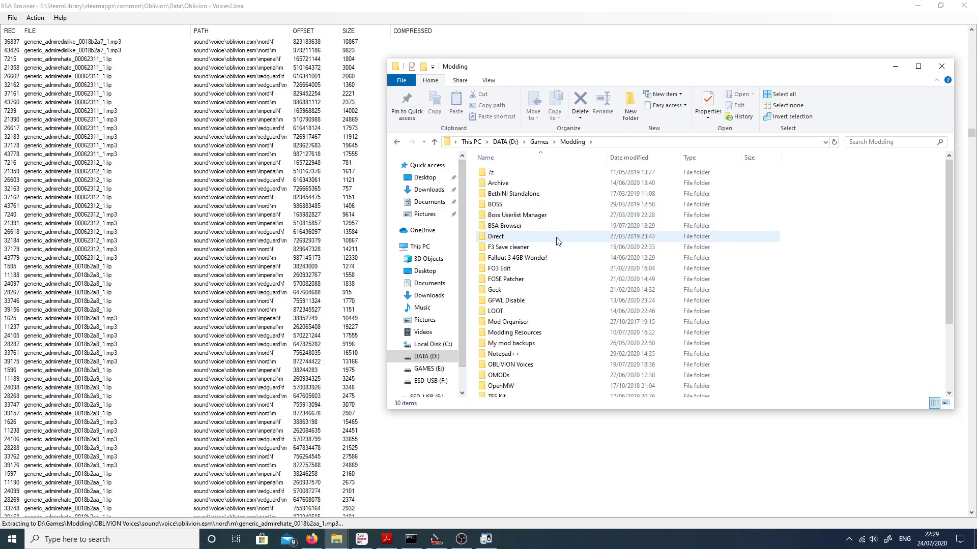
# Step: Open the extracted male redguard voice files in OBLIVION Voices\sound\voice\oblivion.esm\redguard\m
pyautogui.scroll(-3, 535, 316)
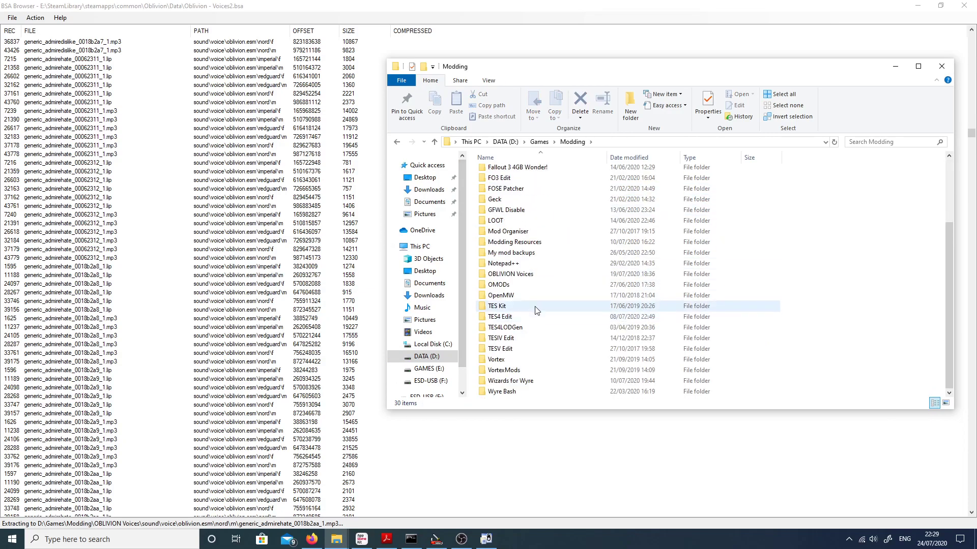
pyautogui.doubleClick(532, 277)
pyautogui.doubleClick(507, 174)
pyautogui.doubleClick(507, 173)
pyautogui.doubleClick(508, 174)
pyautogui.doubleClick(509, 193)
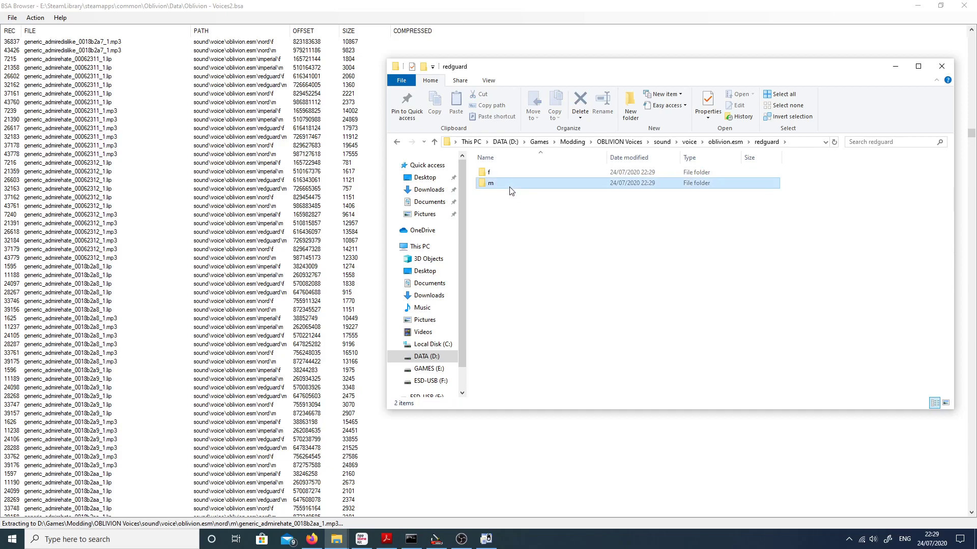
pyautogui.doubleClick(509, 185)
pyautogui.scroll(-5, 791, 261)
pyautogui.scroll(10, 840, 223)
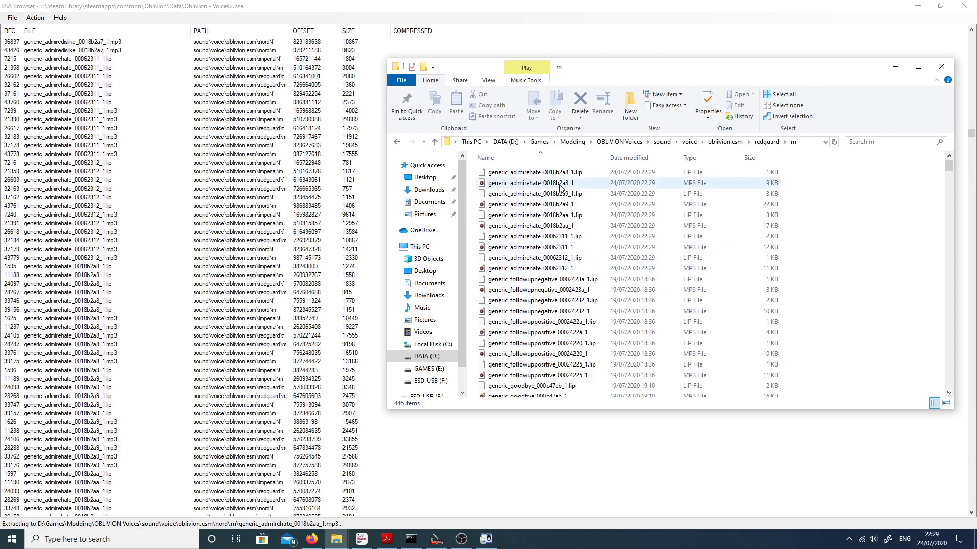
# Step: Listen to the MP3 clips generic_admirehate_0018b2a8_1 and generic_admirehate_0018b2a9_1, closing the player after each
pyautogui.doubleClick(505, 183)
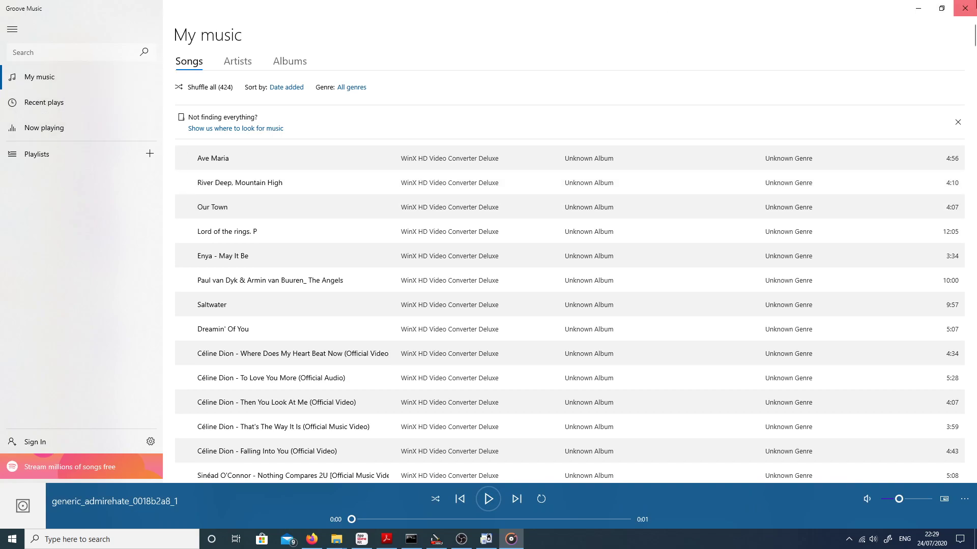
pyautogui.click(965, 8)
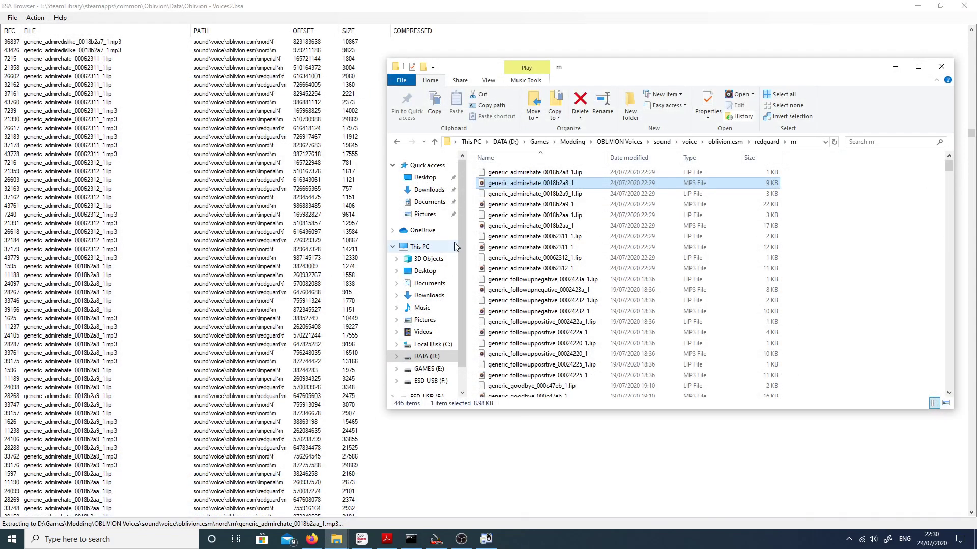
pyautogui.click(505, 207)
pyautogui.doubleClick(506, 206)
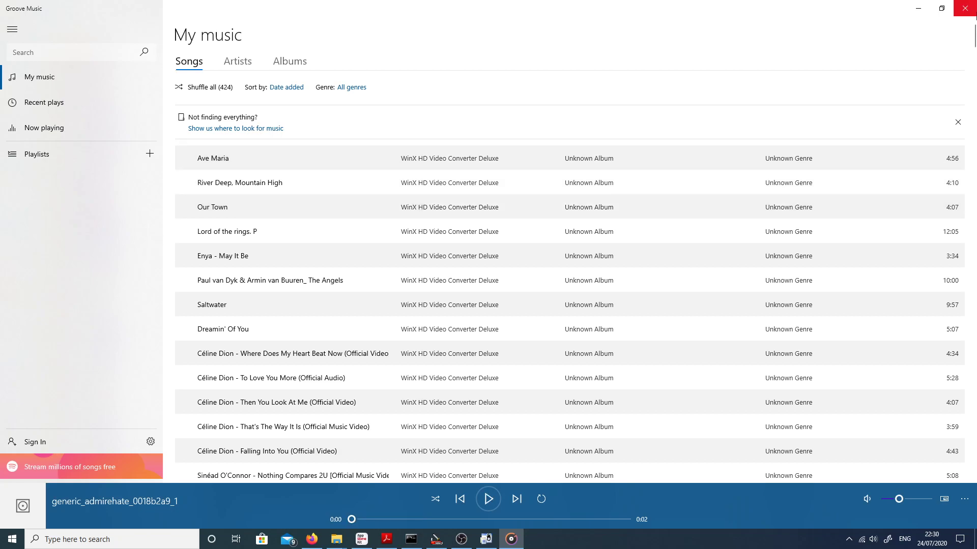
pyautogui.click(976, 15)
# Step: Listen to the remaining generic_admirehate clips 0018b2aa_1, 00062311_1 and 00062312_1, closing the player after each
pyautogui.doubleClick(488, 226)
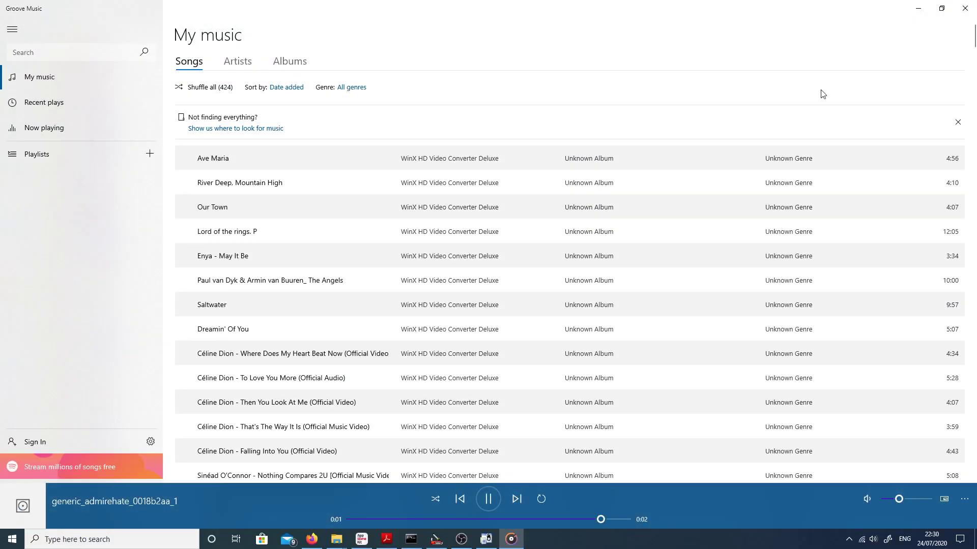
pyautogui.click(965, 9)
pyautogui.click(550, 248)
pyautogui.doubleClick(548, 247)
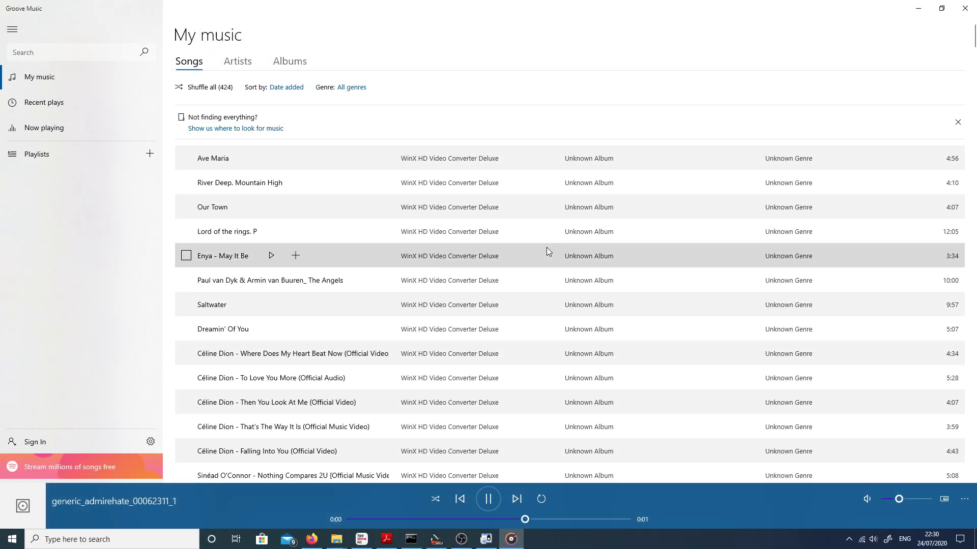
pyautogui.click(965, 8)
pyautogui.doubleClick(547, 268)
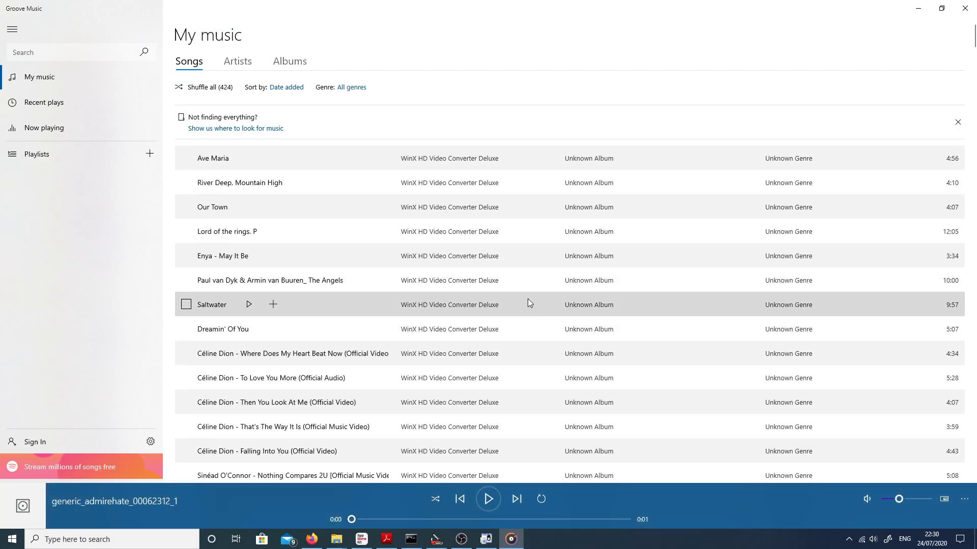
pyautogui.click(965, 8)
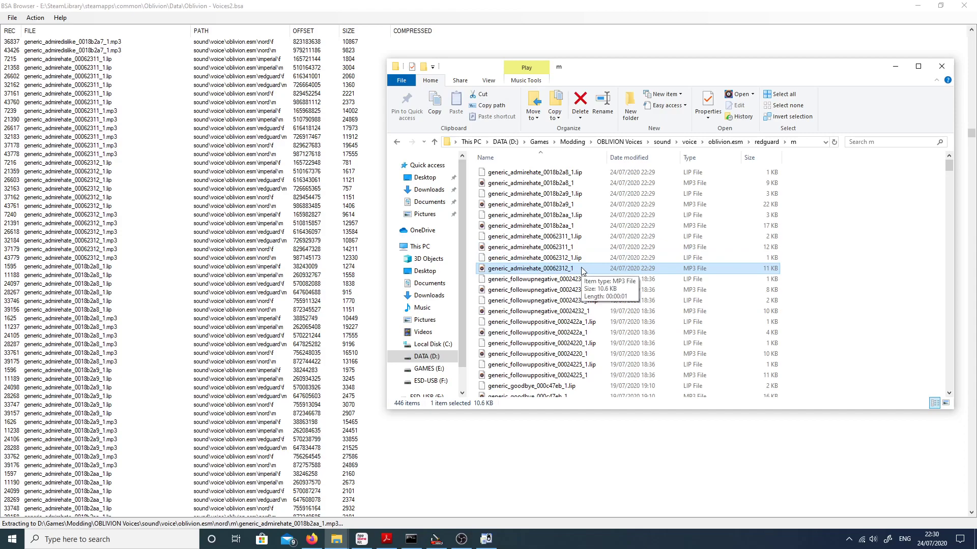
# Step: Switch to the TES Construction Set, confirm the open NPC's properties and open the quest JHMeetingPeopleQuest
pyautogui.click(438, 540)
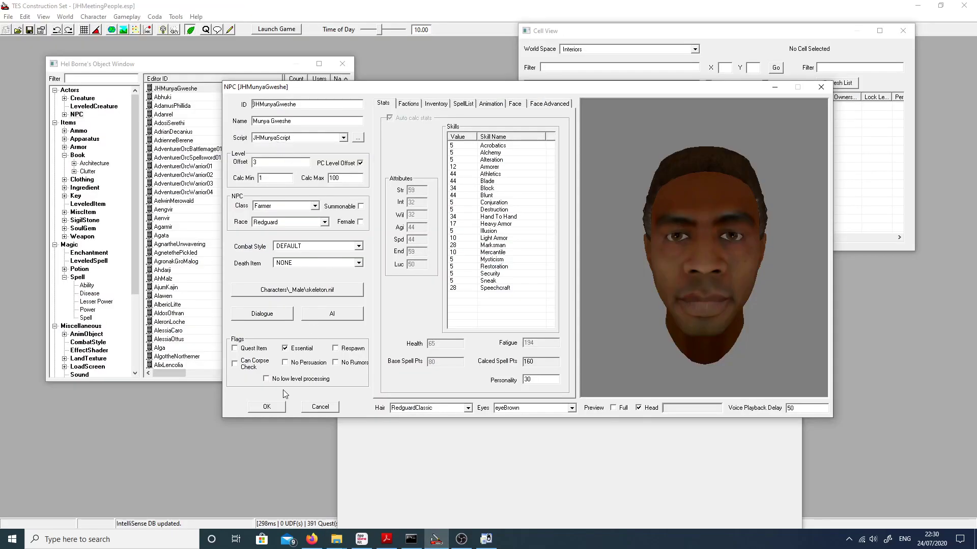
pyautogui.click(267, 406)
pyautogui.click(118, 19)
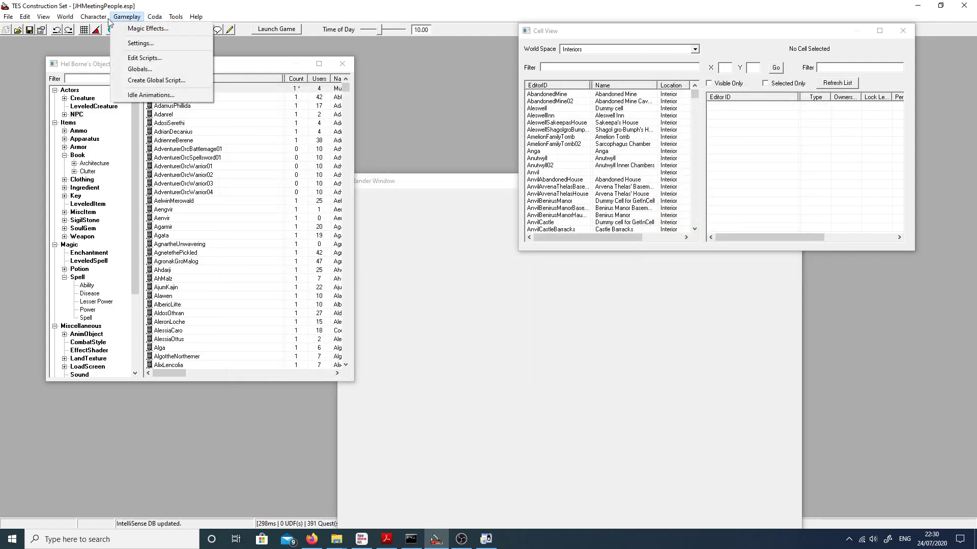
pyautogui.moveTo(93, 16)
pyautogui.click(112, 124)
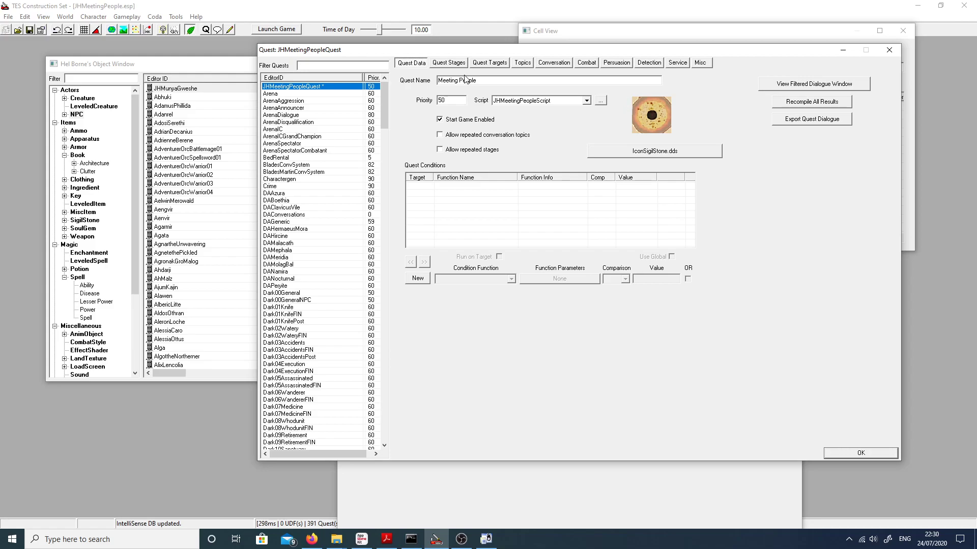
# Step: Review the quest's stages 0 and 10 and its quest target conditions
pyautogui.click(449, 62)
pyautogui.click(431, 102)
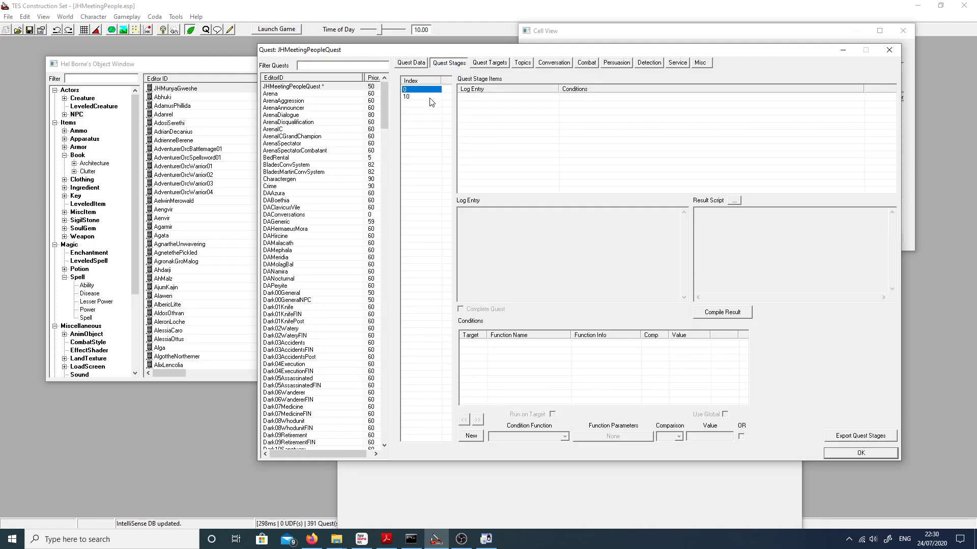
pyautogui.click(428, 97)
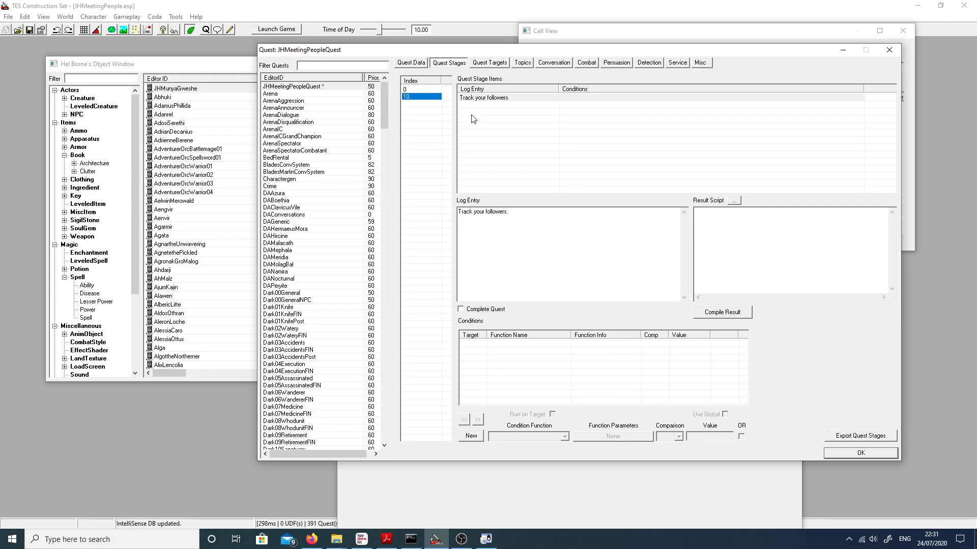
pyautogui.click(487, 65)
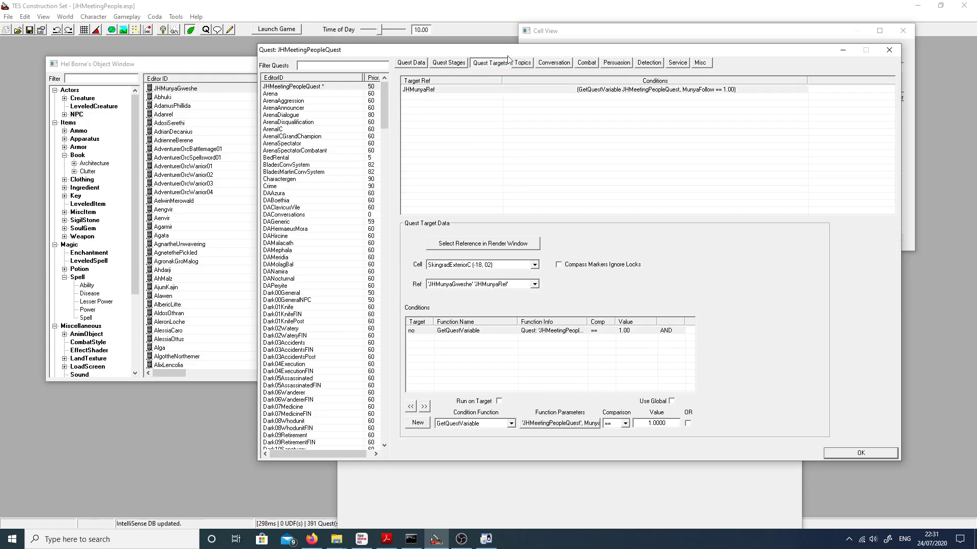
# Step: Create a new dialogue topic named JaHDontFollow for the quest JHMeetingPeopleQuest
pyautogui.click(523, 62)
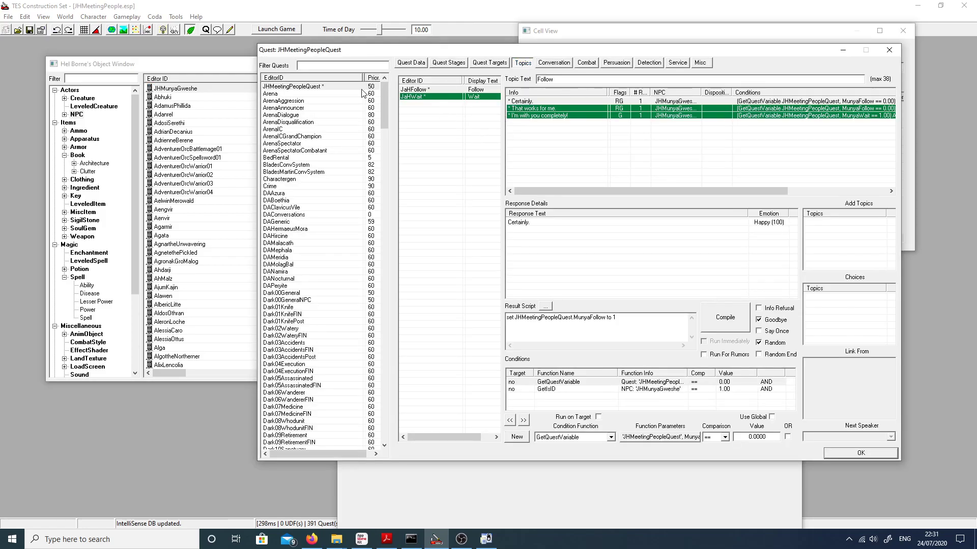
pyautogui.rightClick(431, 112)
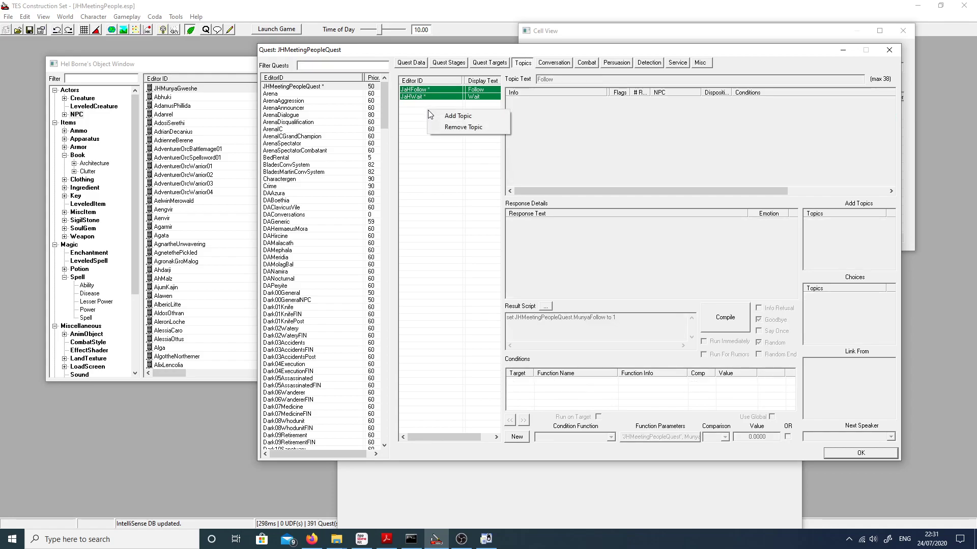
pyautogui.click(460, 116)
pyautogui.rightClick(534, 170)
pyautogui.click(544, 174)
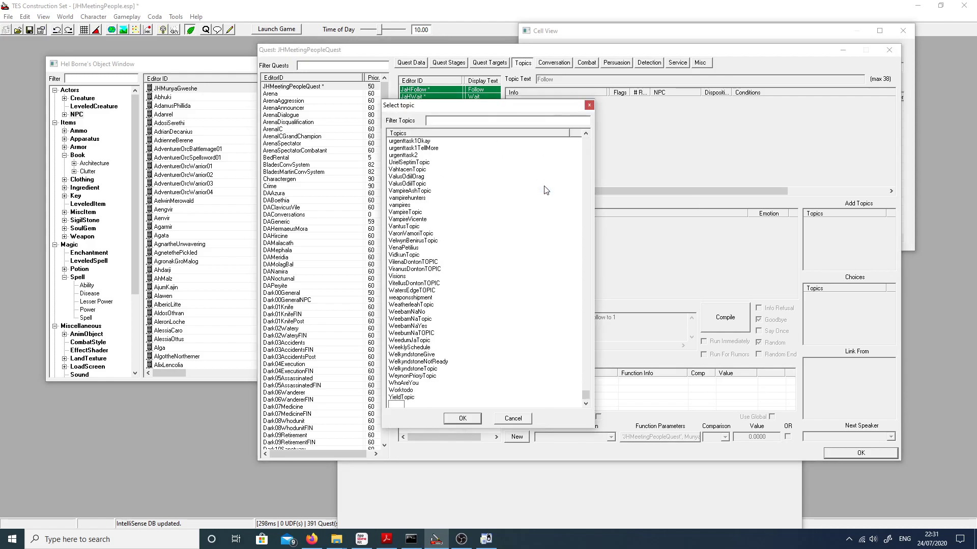
pyautogui.write('JH')
pyautogui.write('H')
pyautogui.press('BackSpace')
pyautogui.write('DontFollow')
pyautogui.press('Return')
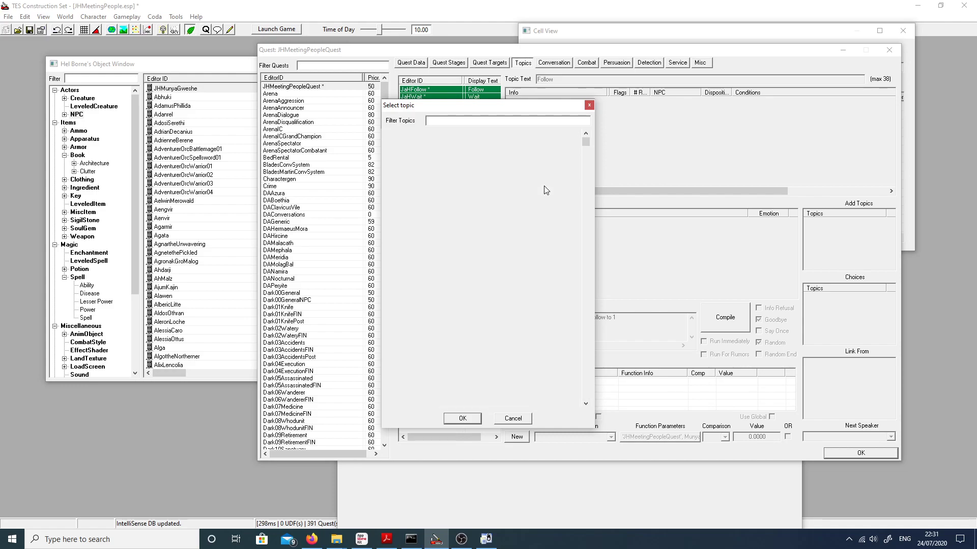
# Step: Add the new JaHDontFollow topic to the quest's topic list
pyautogui.click(416, 144)
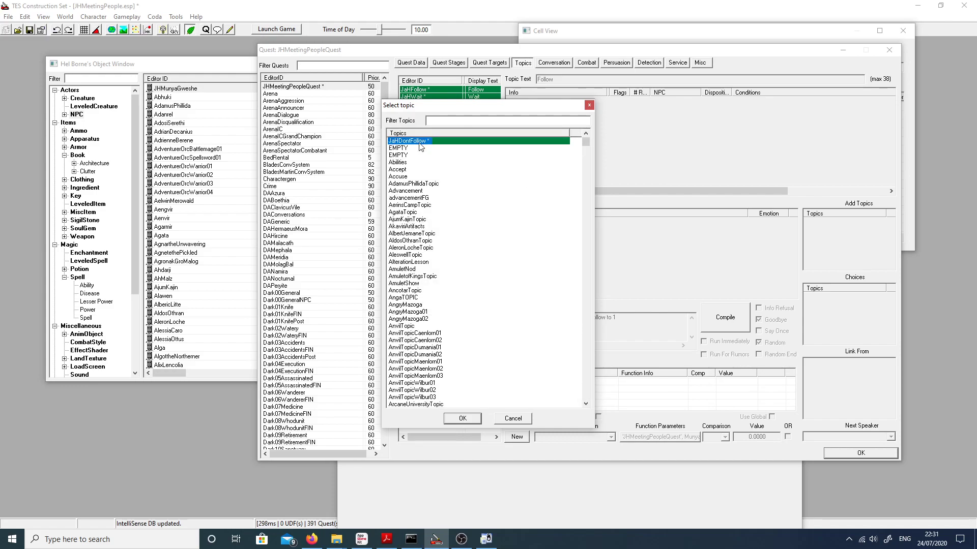
pyautogui.click(464, 419)
pyautogui.click(430, 132)
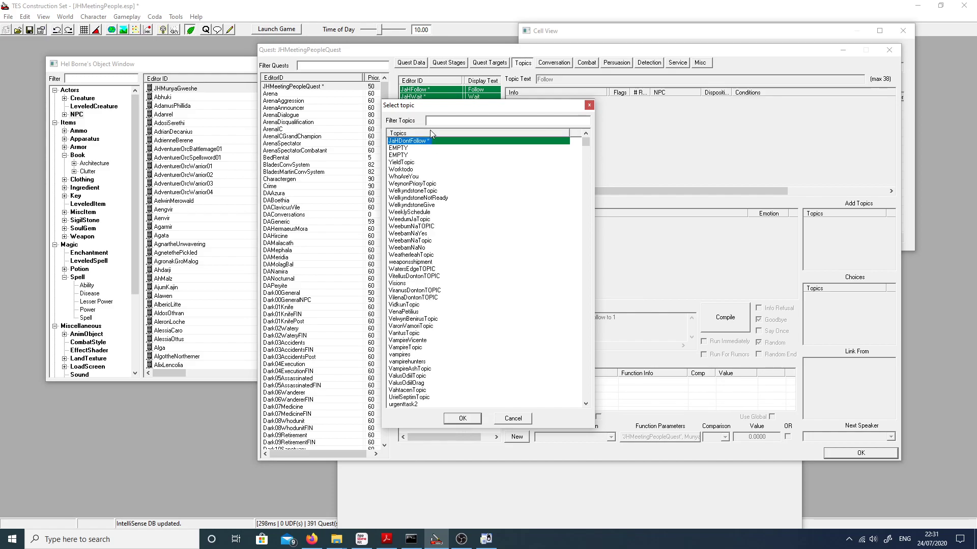
pyautogui.click(423, 139)
pyautogui.click(454, 421)
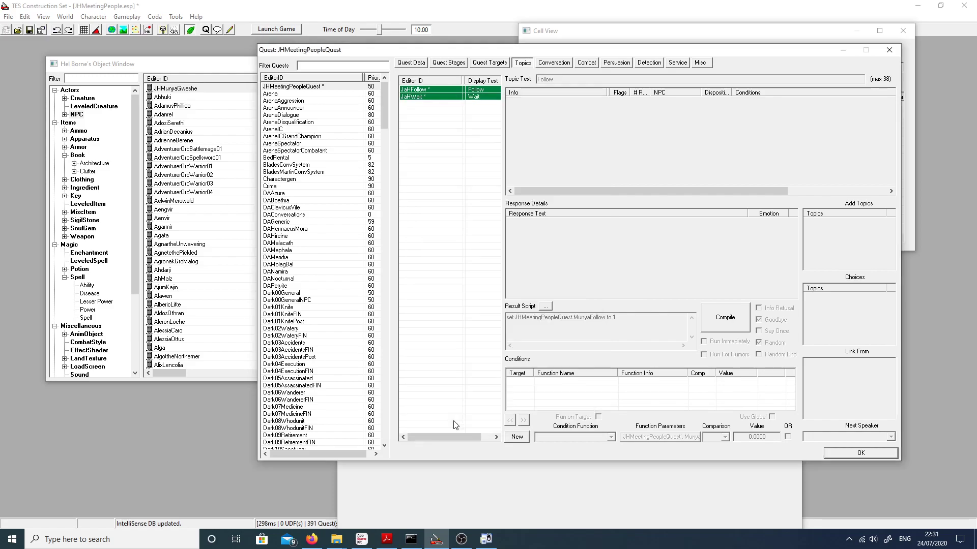
# Step: Set the topic text of JaHDontFollow to "Don't Follow"
pyautogui.doubleClick(577, 77)
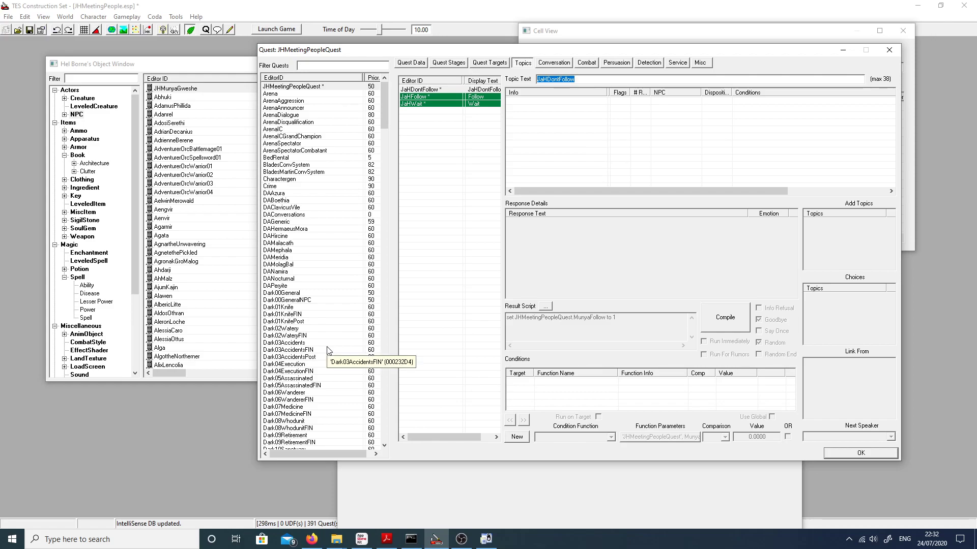
pyautogui.write("Don't")
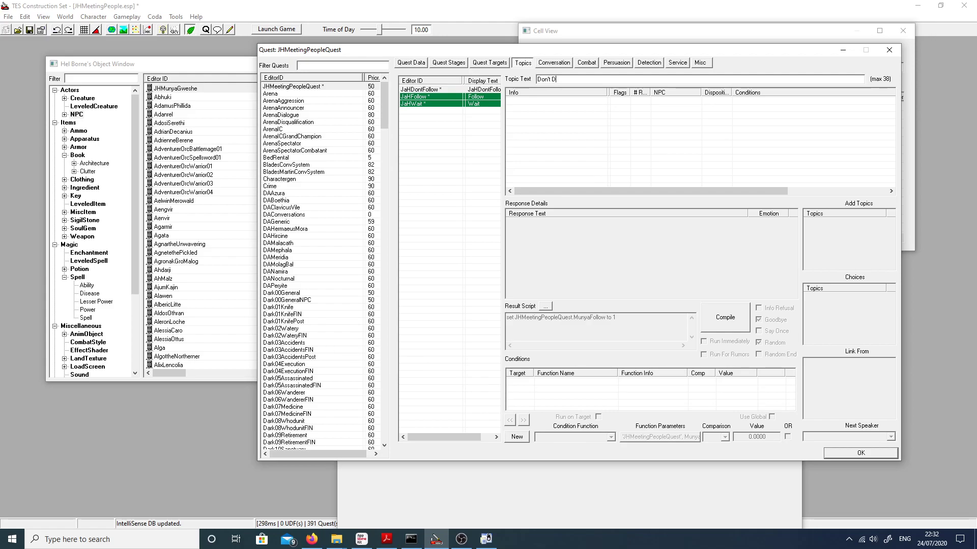
pyautogui.write(' Follow')
# Step: Create a new info entry for the Don't Follow topic with the response text "What nonsense!"
pyautogui.rightClick(620, 93)
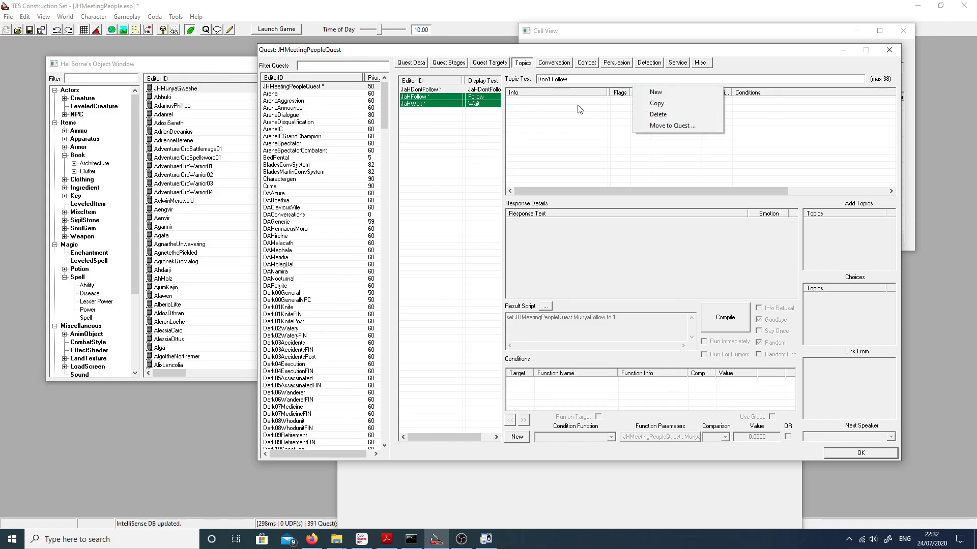
pyautogui.rightClick(578, 105)
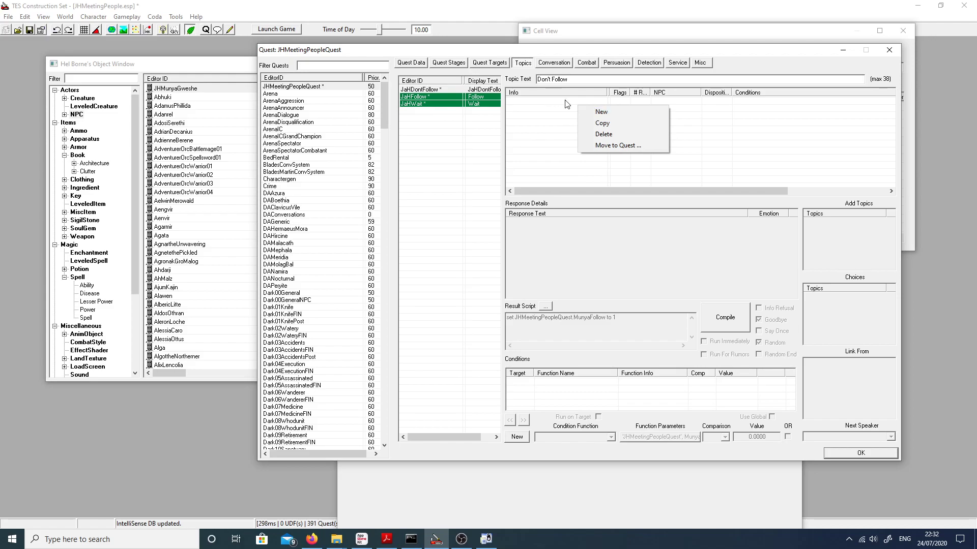
pyautogui.click(554, 115)
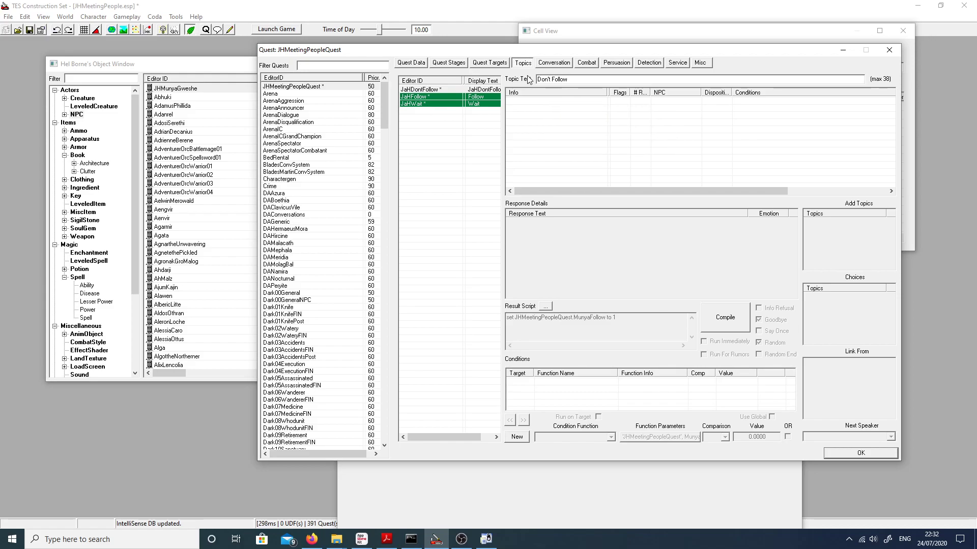
pyautogui.rightClick(515, 117)
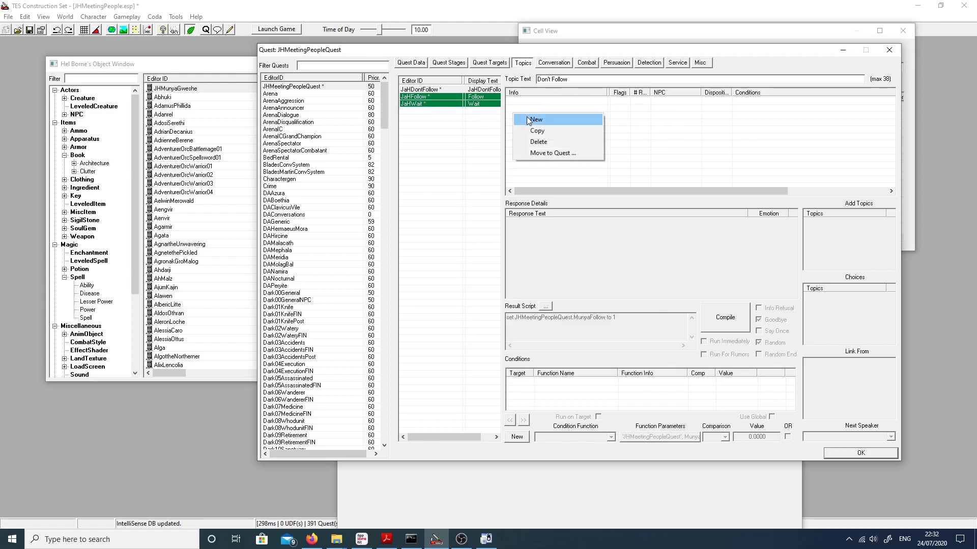
pyautogui.click(528, 120)
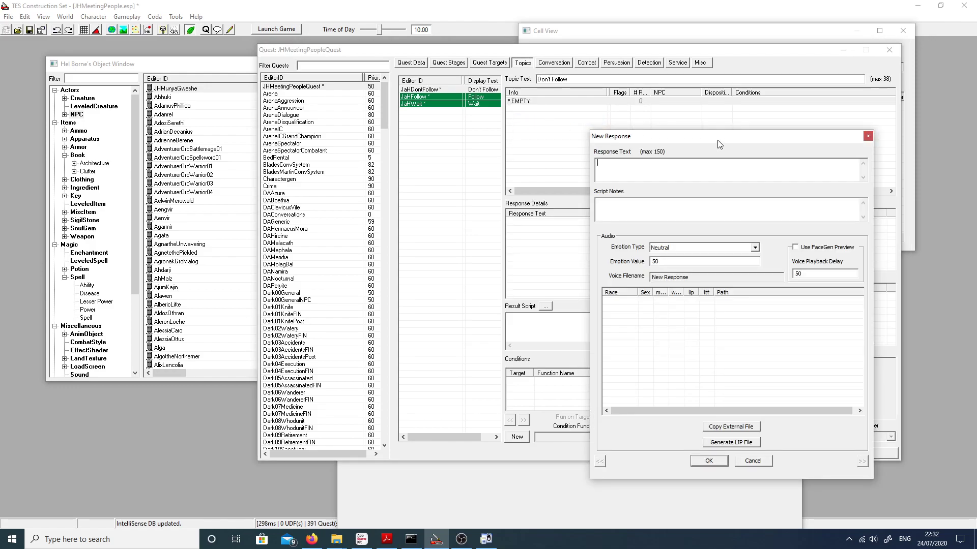
pyautogui.write('W')
pyautogui.write('hat nonsense!')
# Step: Set the response's emotion type to Anger with a value of 70 and confirm the response
pyautogui.click(684, 249)
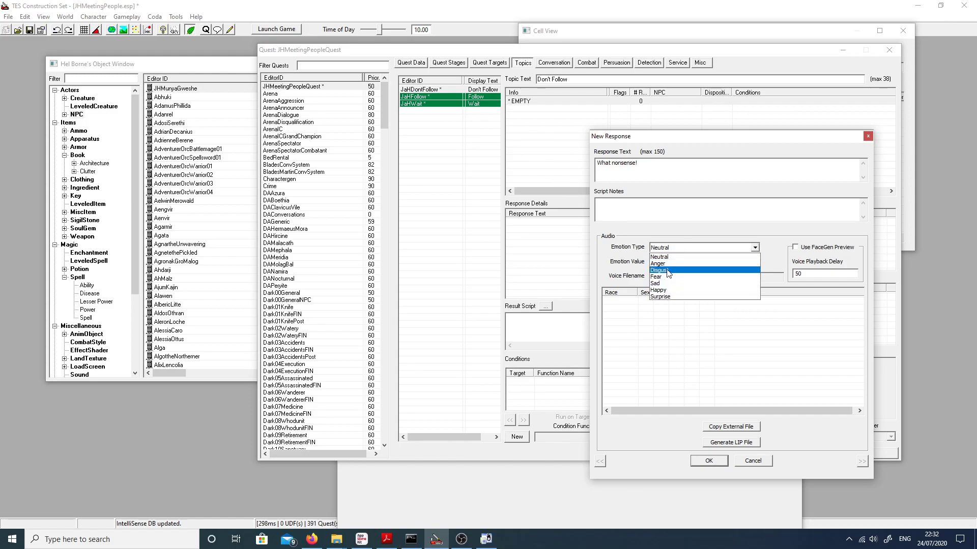
pyautogui.click(668, 264)
pyautogui.write('70')
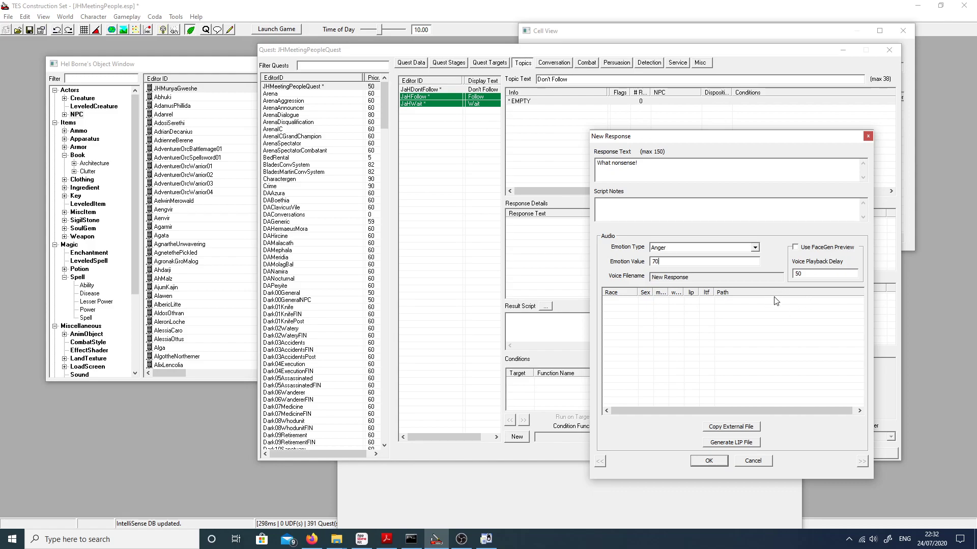
pyautogui.click(738, 430)
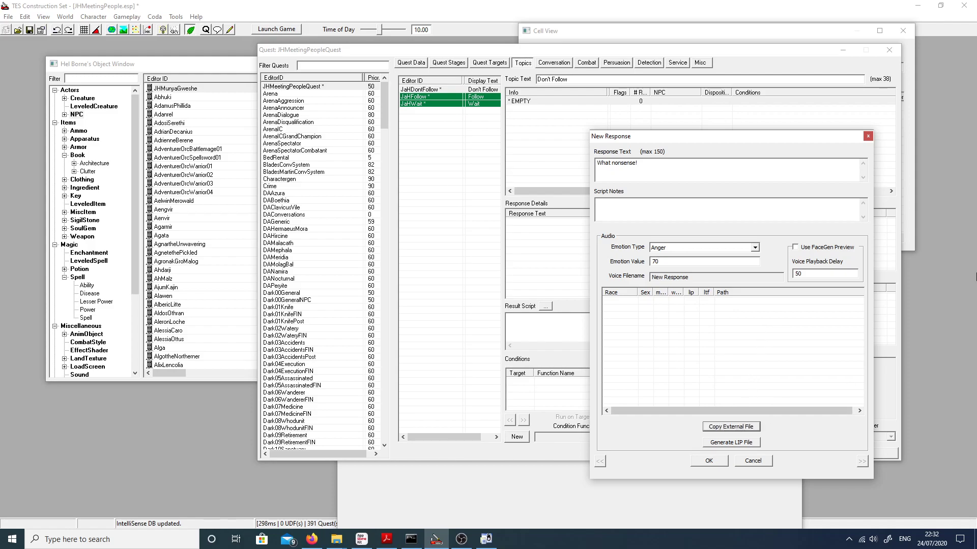
pyautogui.click(701, 460)
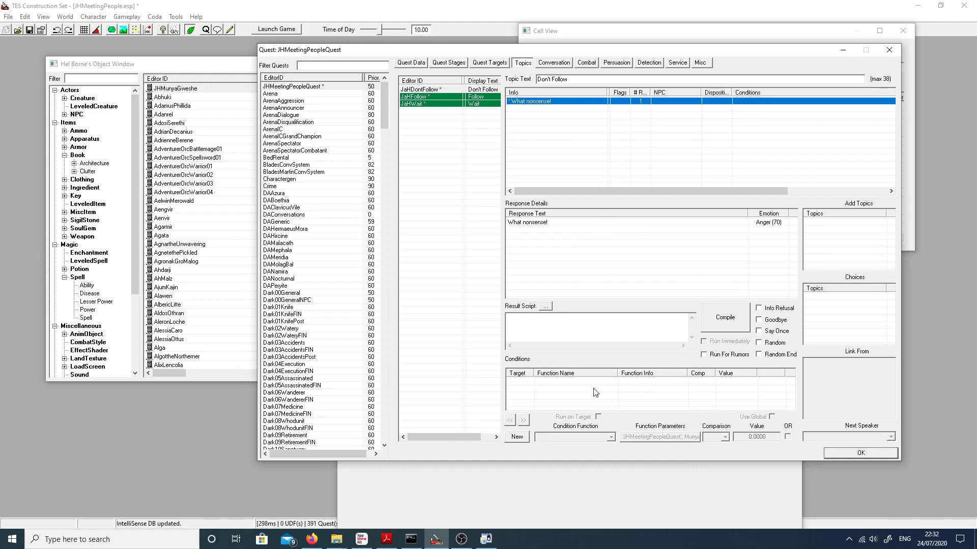
# Step: Copy the GetIsID condition for JHMunyaGweshe from the Follow topic's first response to the "What nonsense!" response
pyautogui.click(413, 97)
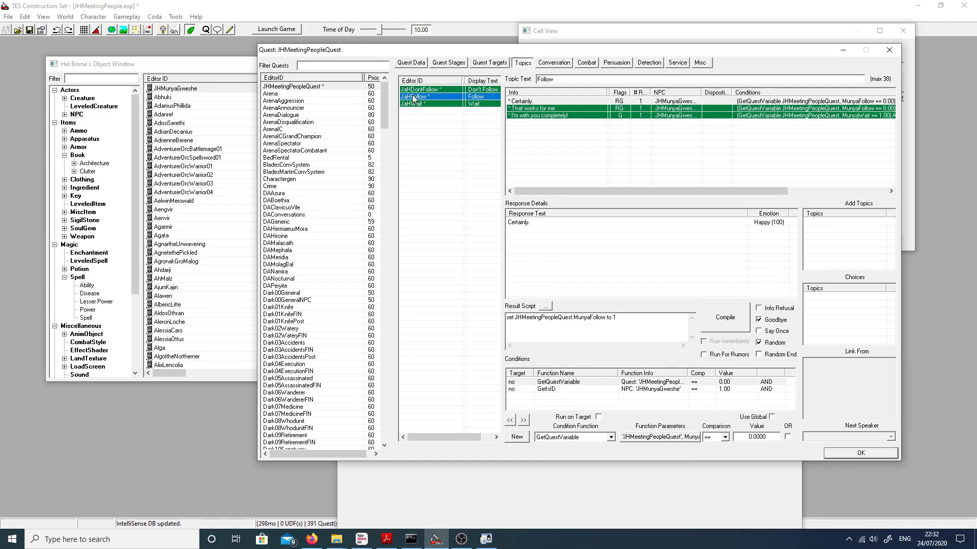
pyautogui.click(547, 389)
pyautogui.rightClick(548, 390)
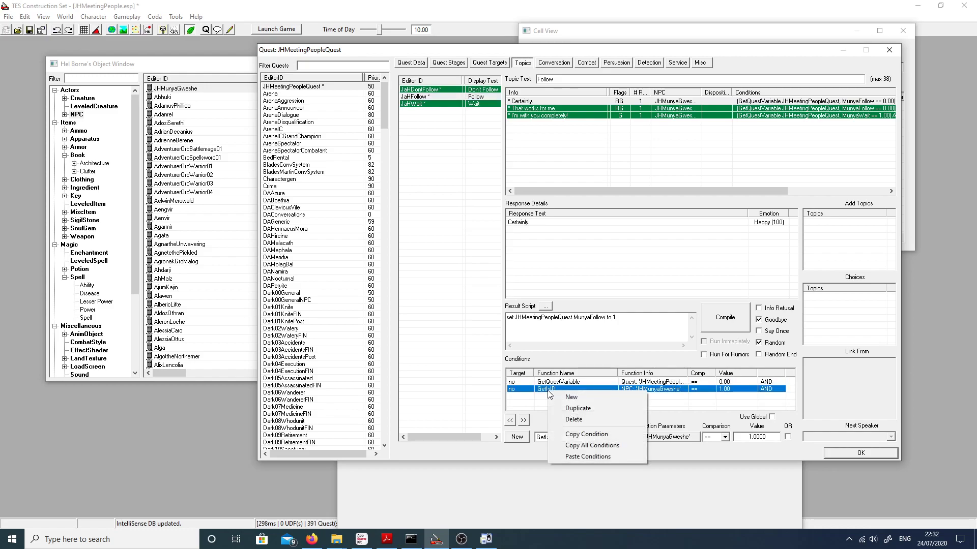
pyautogui.click(585, 434)
pyautogui.click(429, 90)
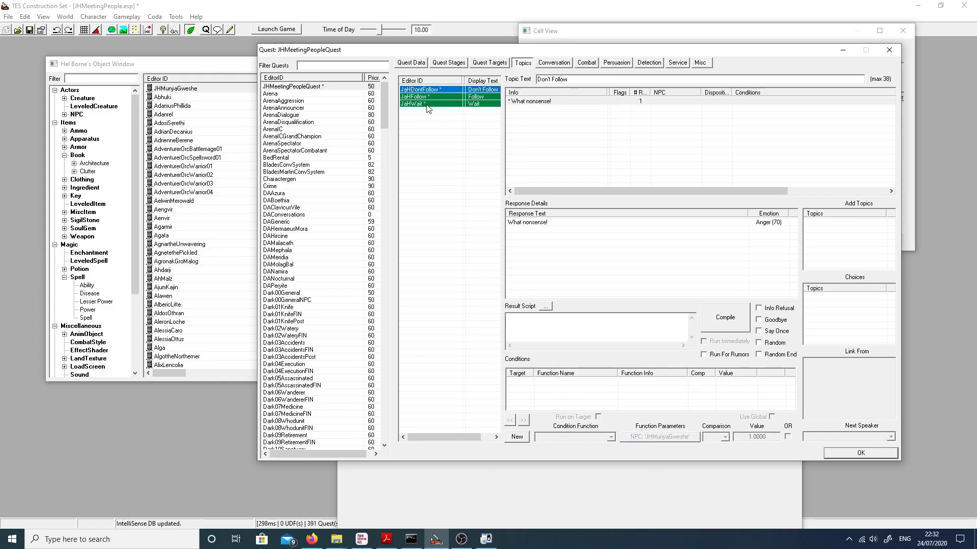
pyautogui.rightClick(542, 391)
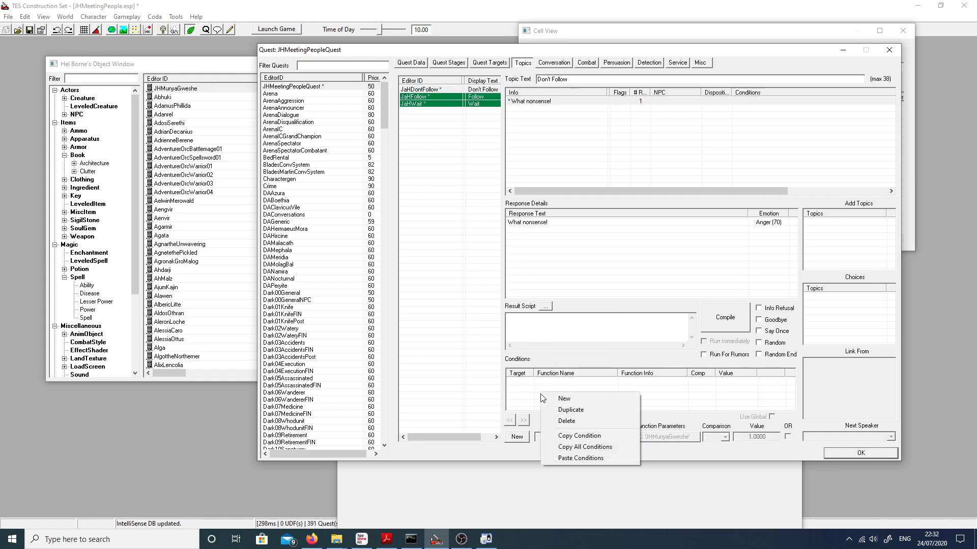
pyautogui.click(564, 458)
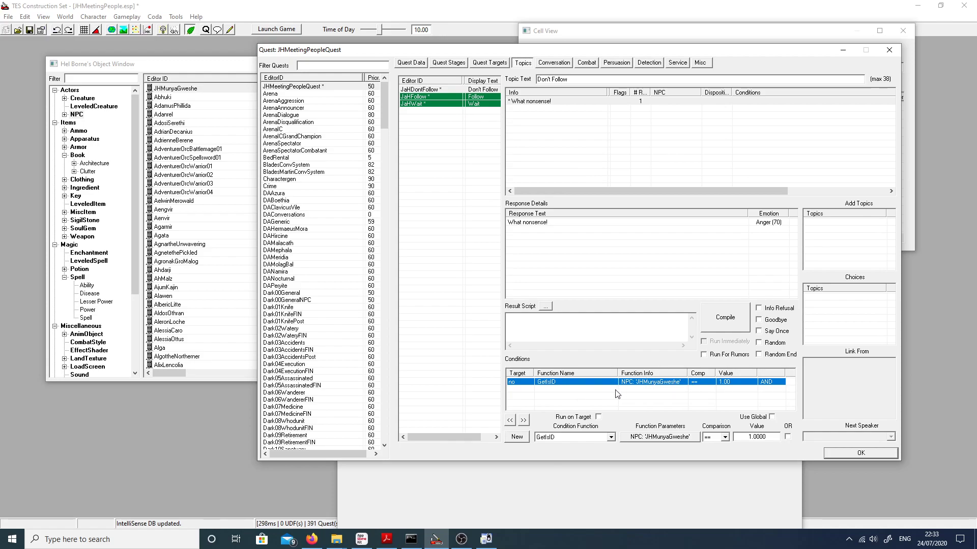
# Step: Add another condition to the "What nonsense!" response and set its function to GetIsID
pyautogui.rightClick(586, 399)
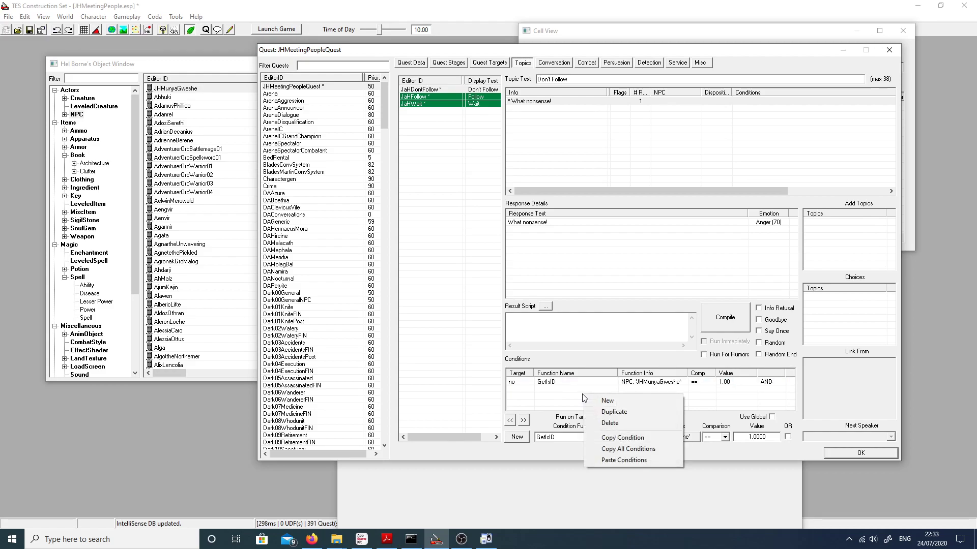
pyautogui.click(604, 401)
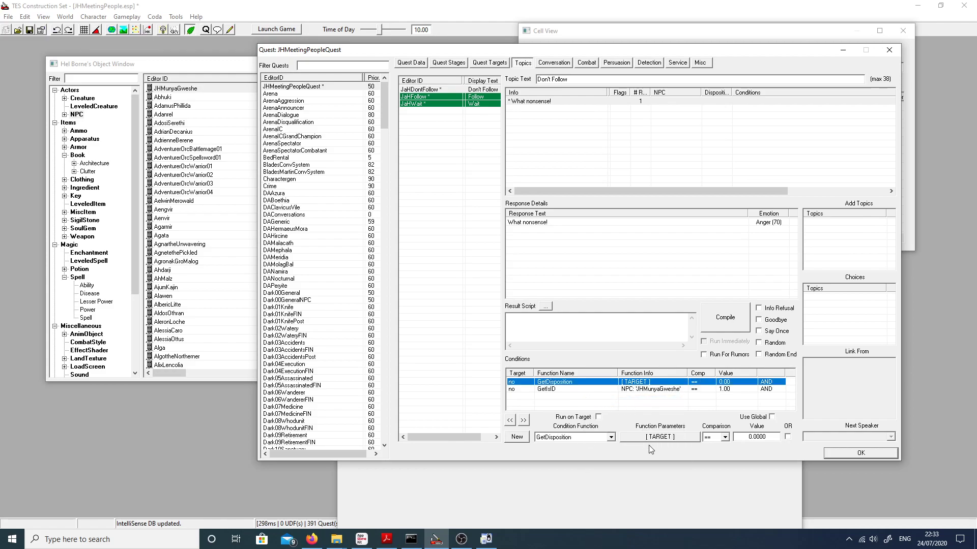
pyautogui.click(598, 434)
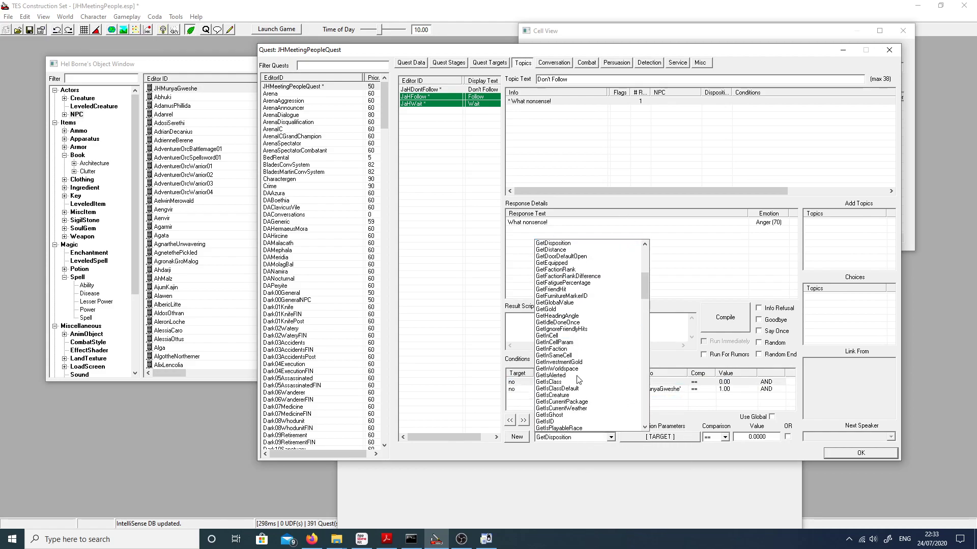
pyautogui.scroll(-3, 645, 291)
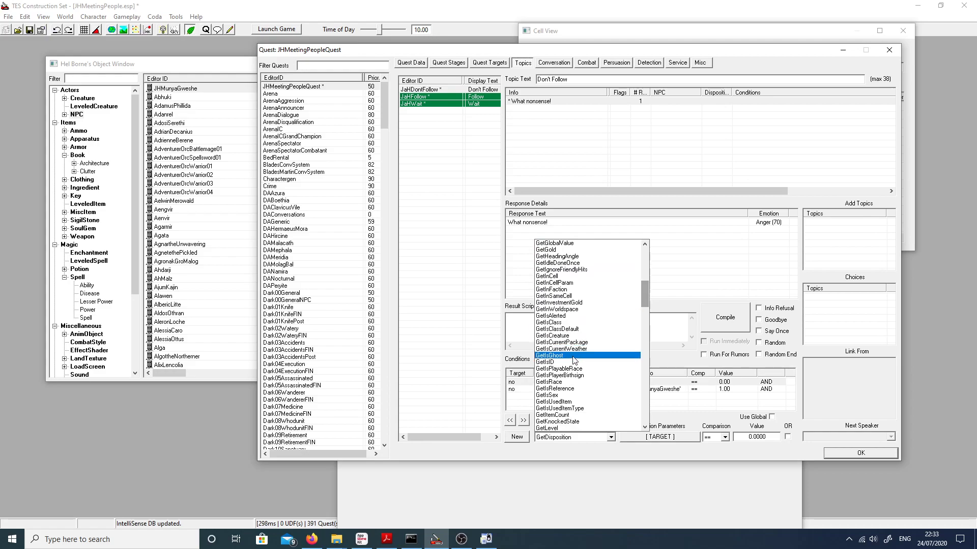
pyautogui.click(625, 447)
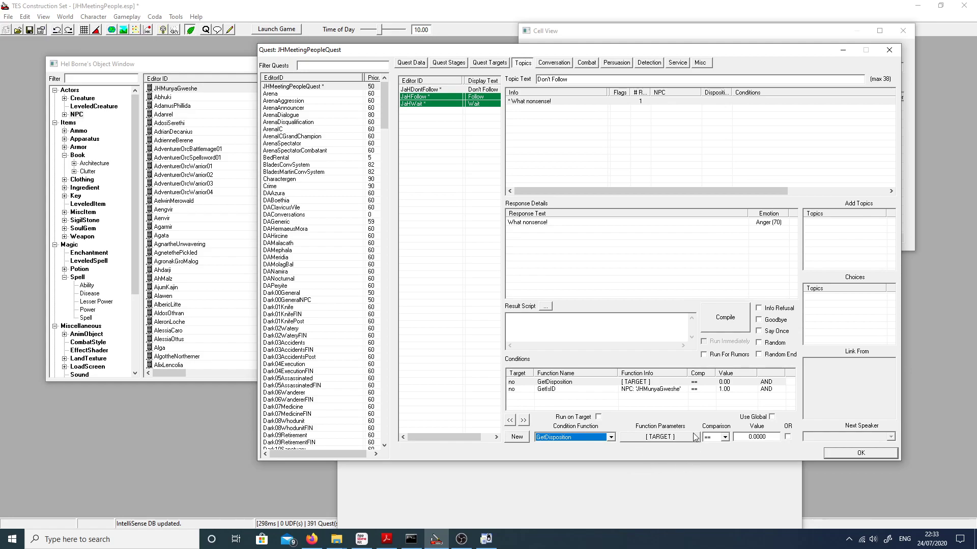
pyautogui.click(602, 437)
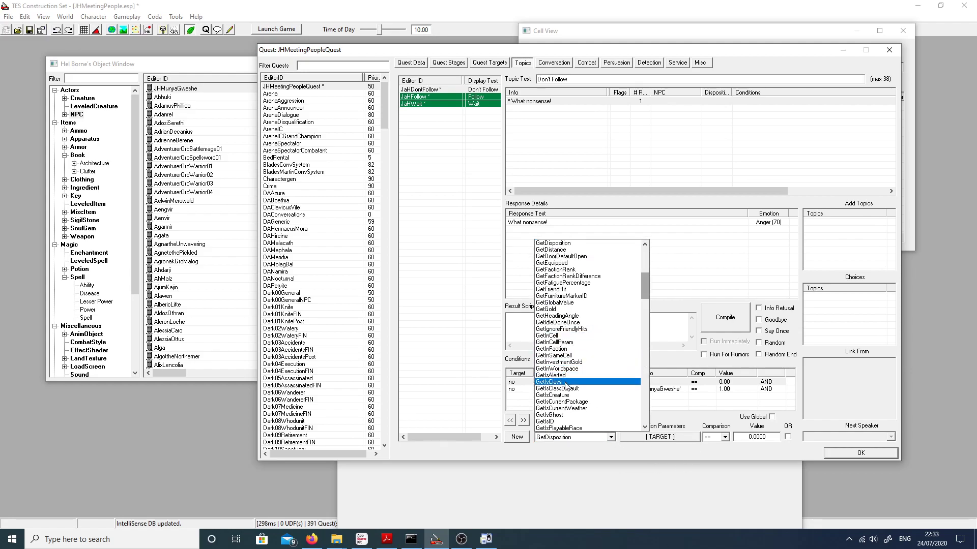
pyautogui.click(555, 421)
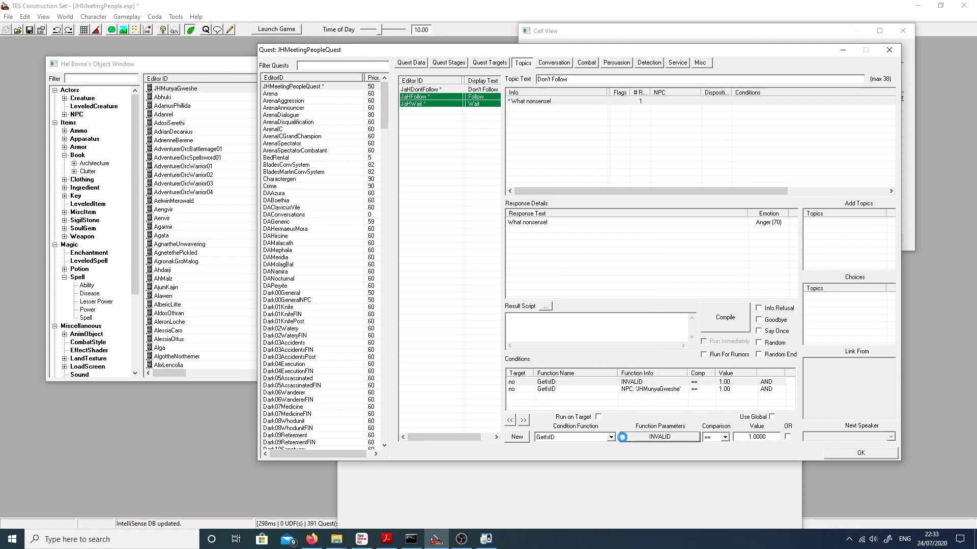
pyautogui.click(621, 438)
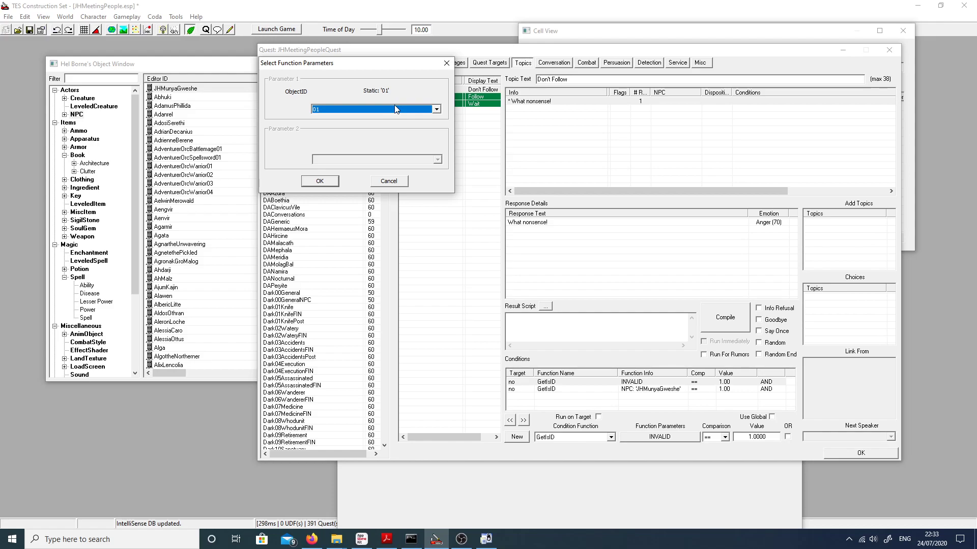
pyautogui.press('j')
pyautogui.click(397, 108)
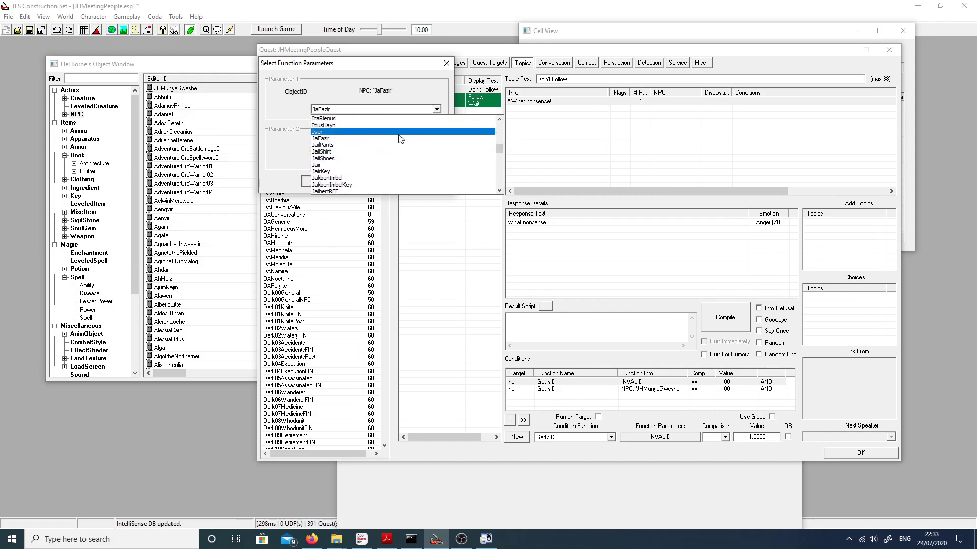
pyautogui.scroll(-10, 390, 150)
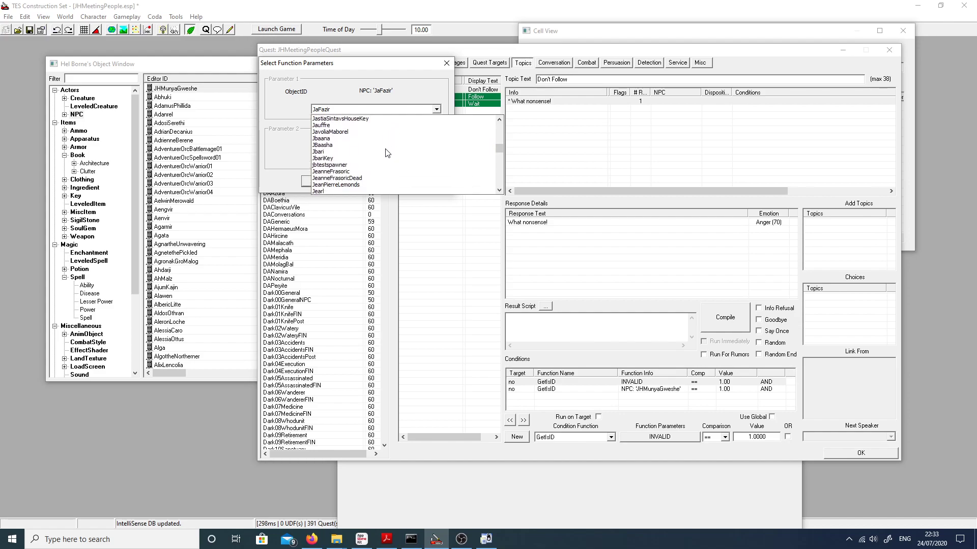
pyautogui.scroll(-8, 387, 152)
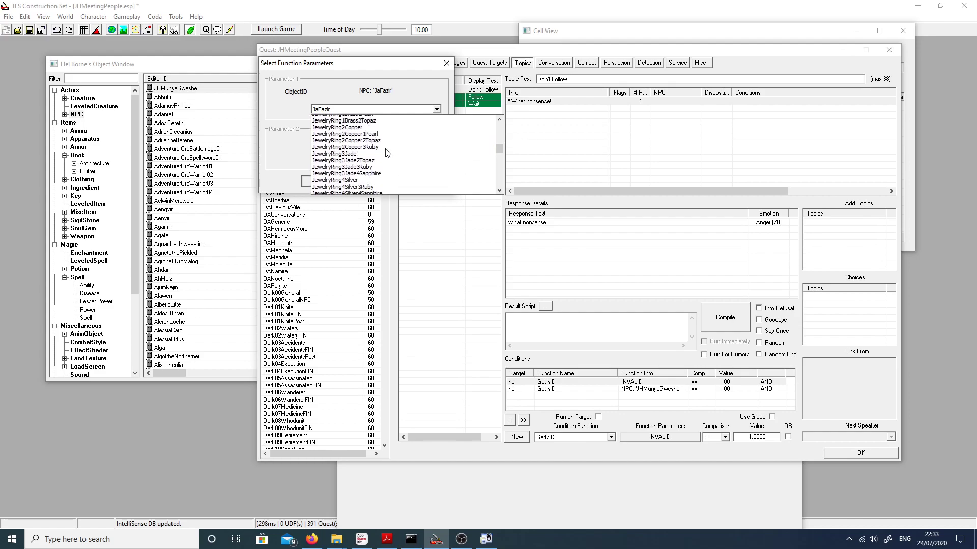
pyautogui.scroll(-3, 386, 152)
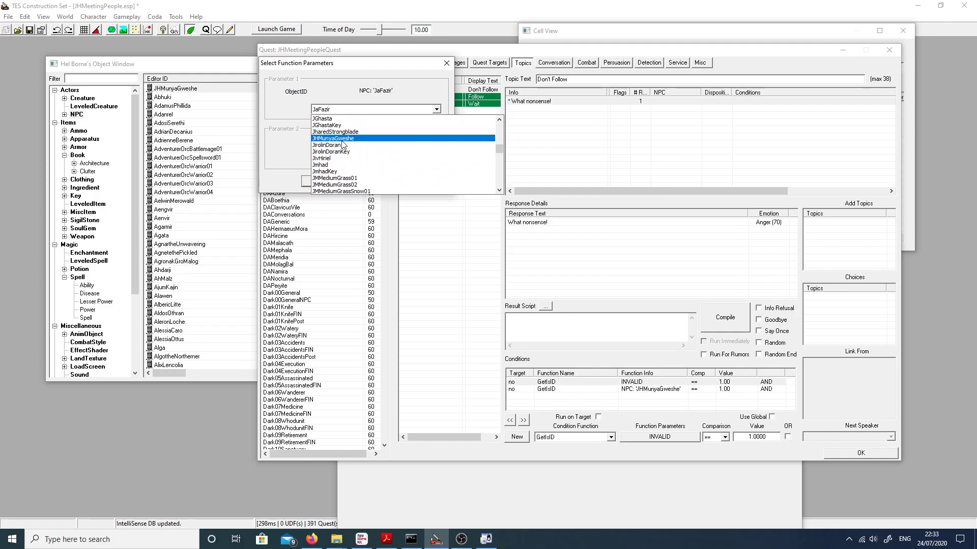
pyautogui.click(341, 99)
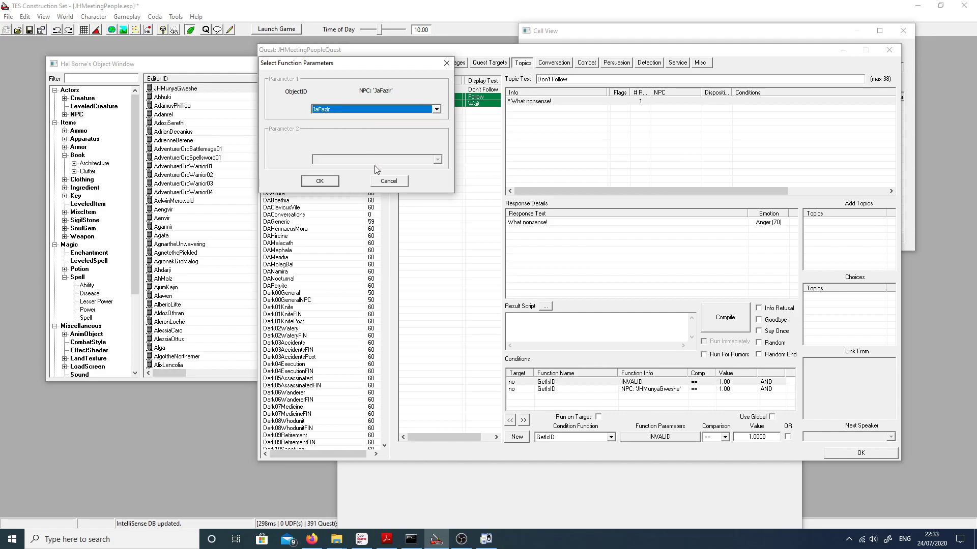
pyautogui.click(384, 177)
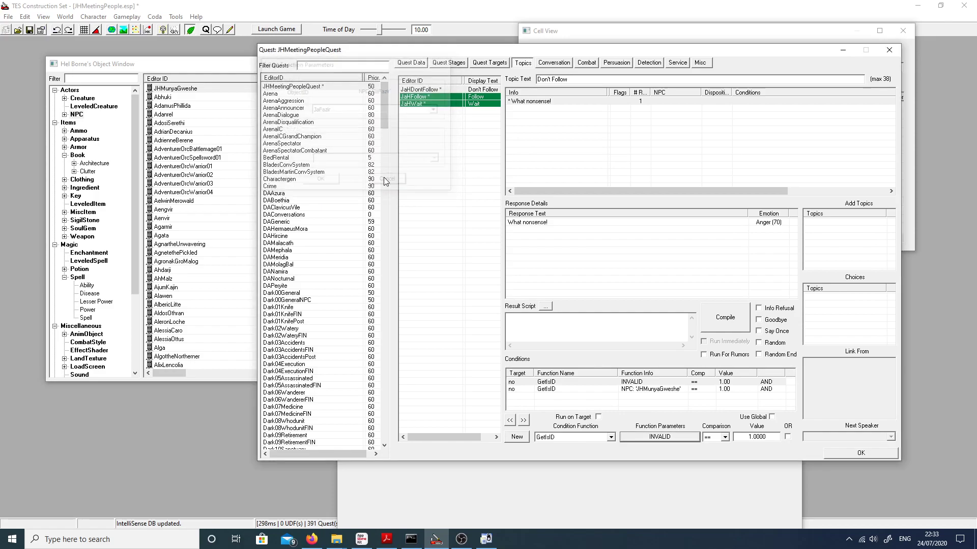
# Step: Delete the INVALID GetIsID condition from "What nonsense!" and copy in the GetQuestVariable condition from the Follow topic's "Certainly." response
pyautogui.click(654, 382)
pyautogui.press('Delete')
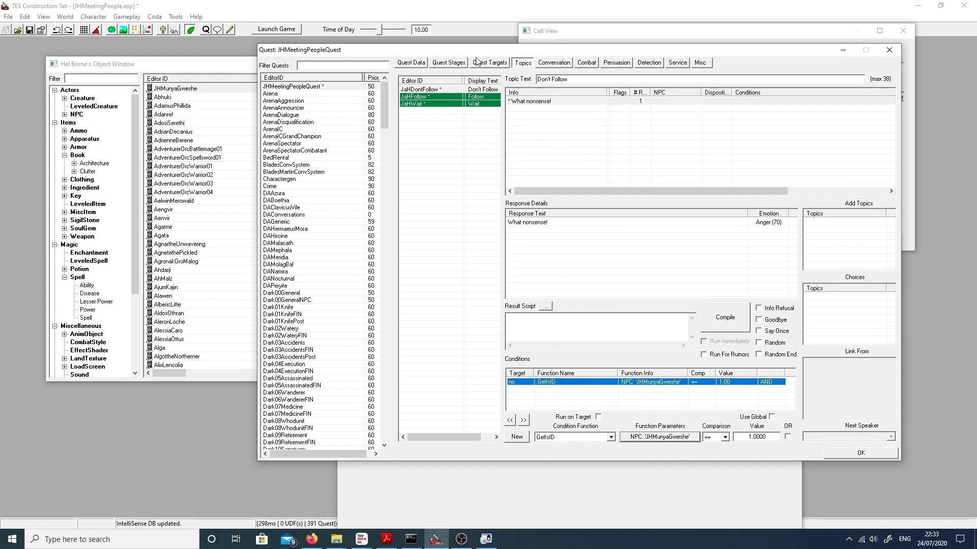
pyautogui.click(440, 97)
pyautogui.click(675, 390)
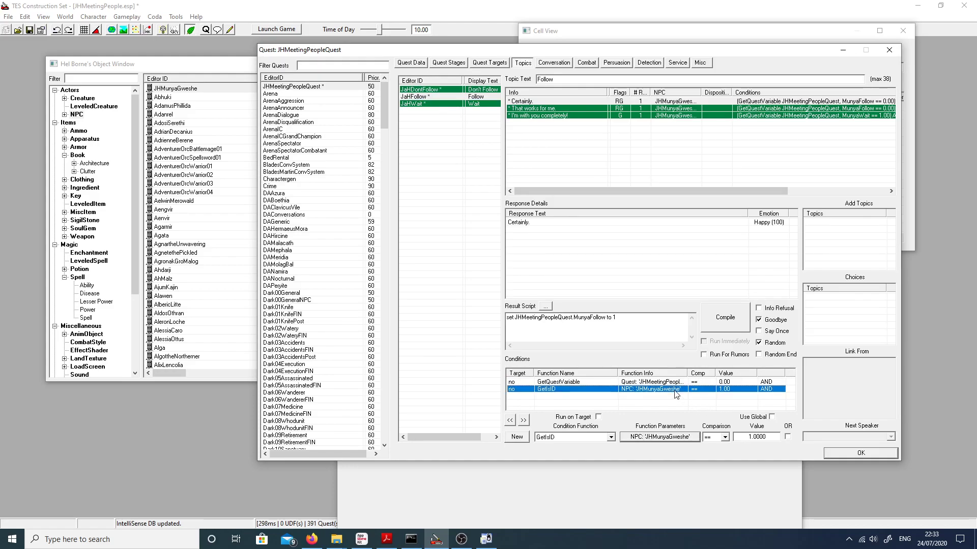
pyautogui.rightClick(664, 384)
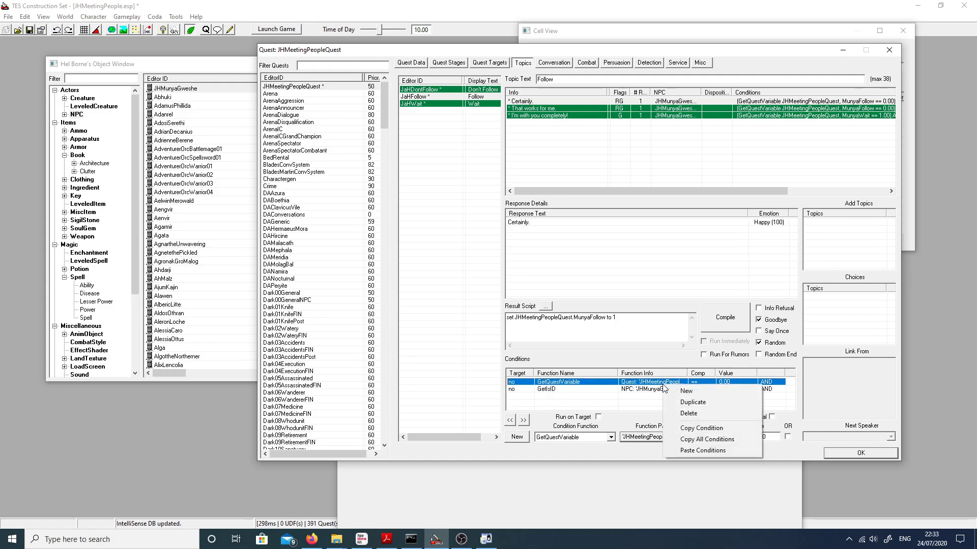
pyautogui.click(701, 427)
pyautogui.click(419, 89)
pyautogui.rightClick(586, 393)
pyautogui.click(620, 457)
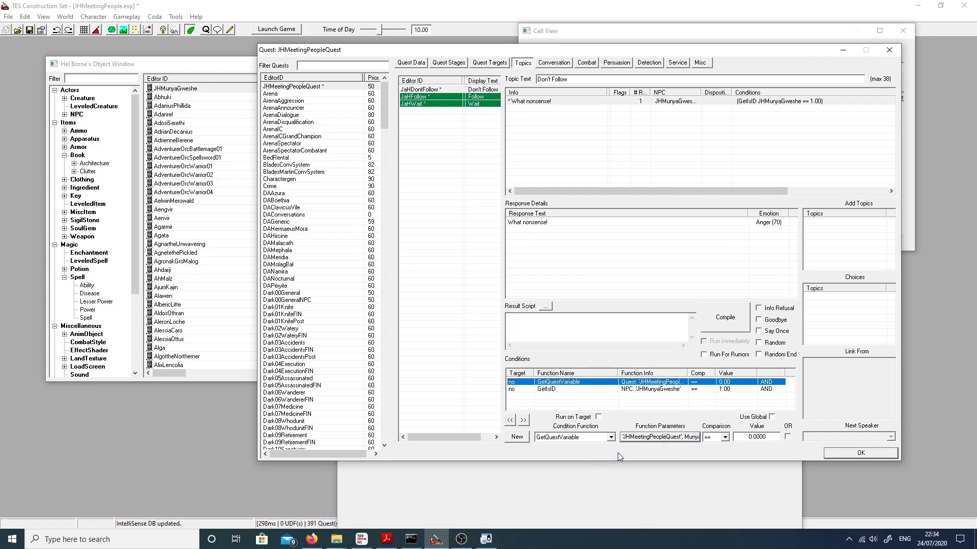
# Step: Set the "What nonsense!" response's GetQuestVariable condition value to 1 and reload the Don't Follow topic to store it
pyautogui.click(742, 439)
pyautogui.write('1')
pyautogui.click(718, 390)
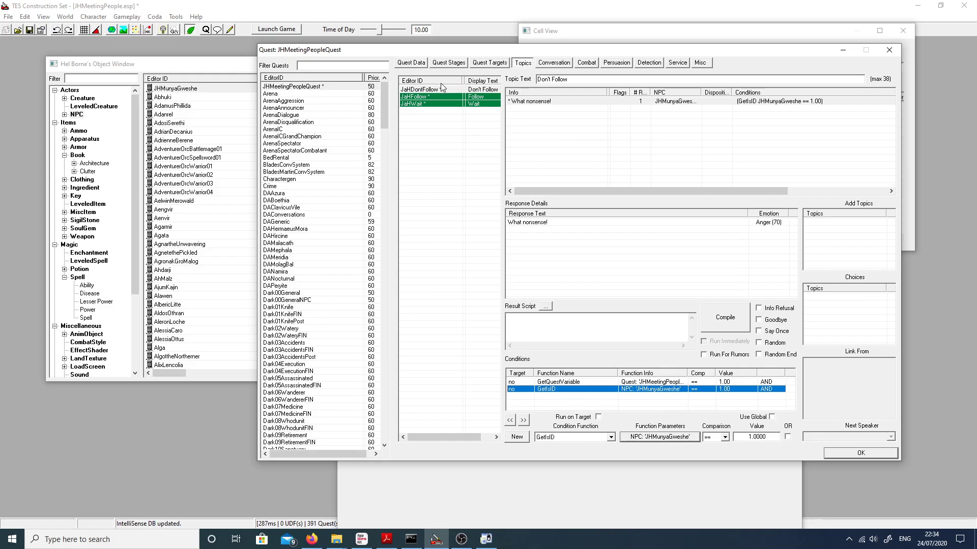
pyautogui.click(426, 98)
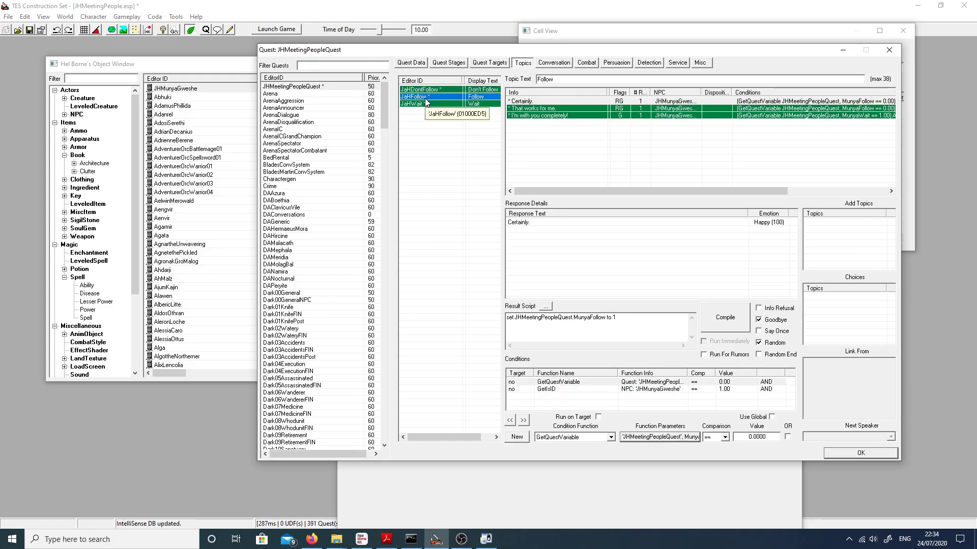
pyautogui.click(425, 89)
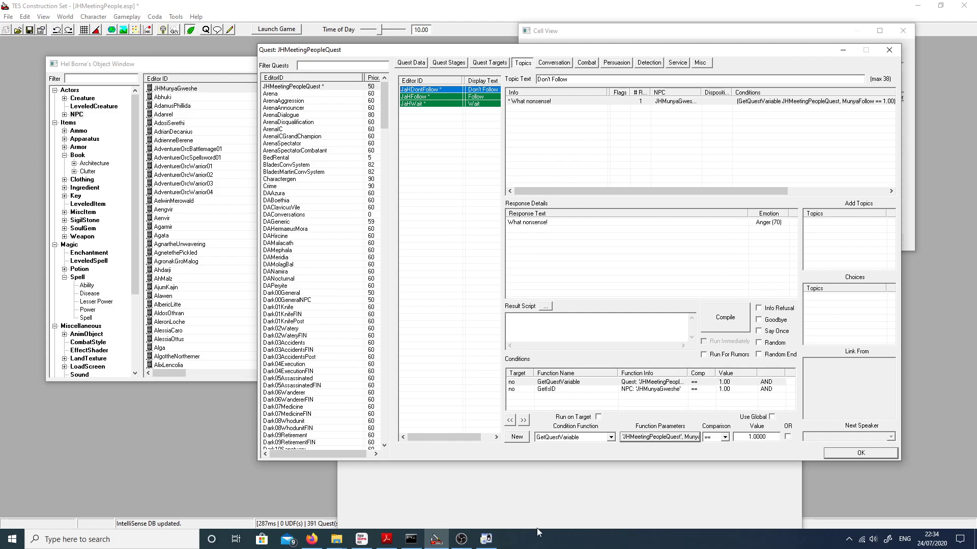
# Step: Open the "What nonsense!" response and begin copying an external audio file for its Redguard voice entry from D:\Games\Modding
pyautogui.doubleClick(533, 103)
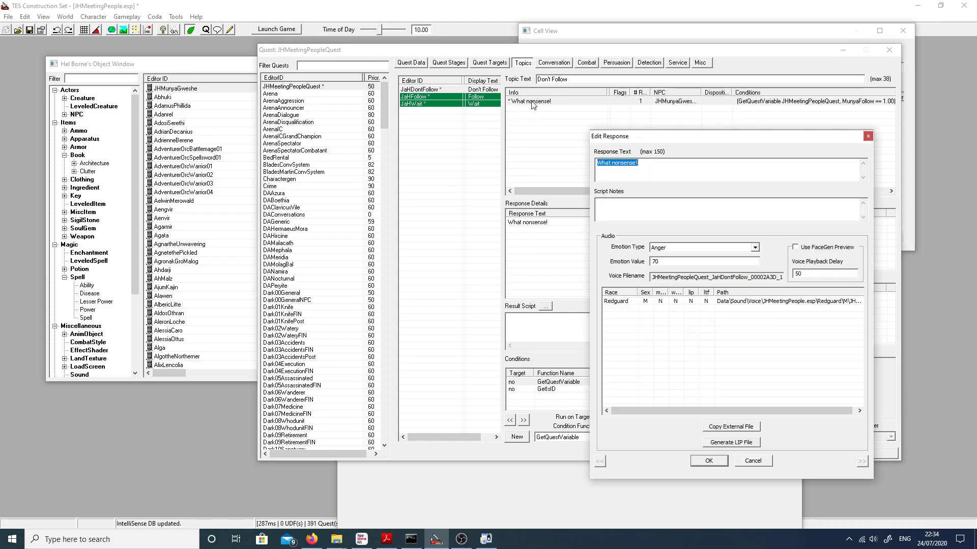
pyautogui.click(624, 302)
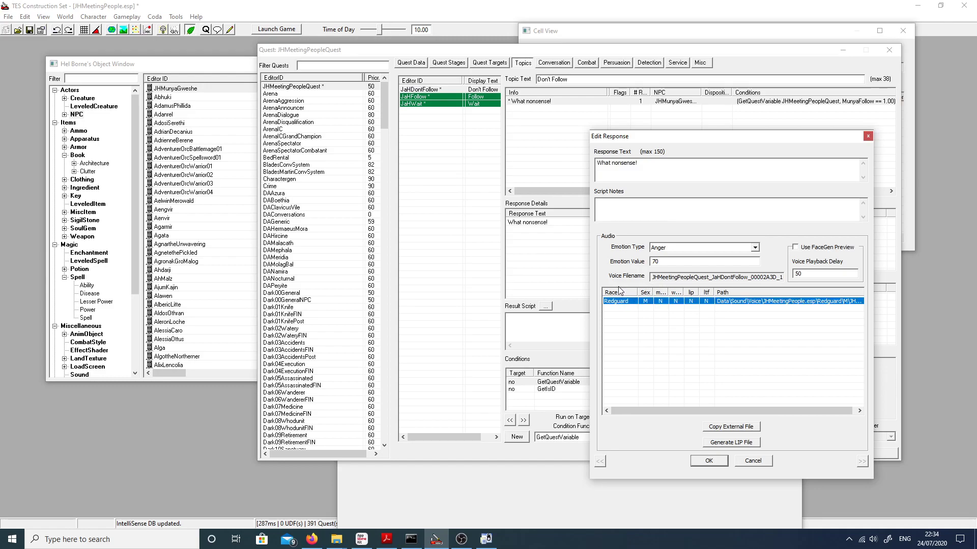
pyautogui.click(731, 428)
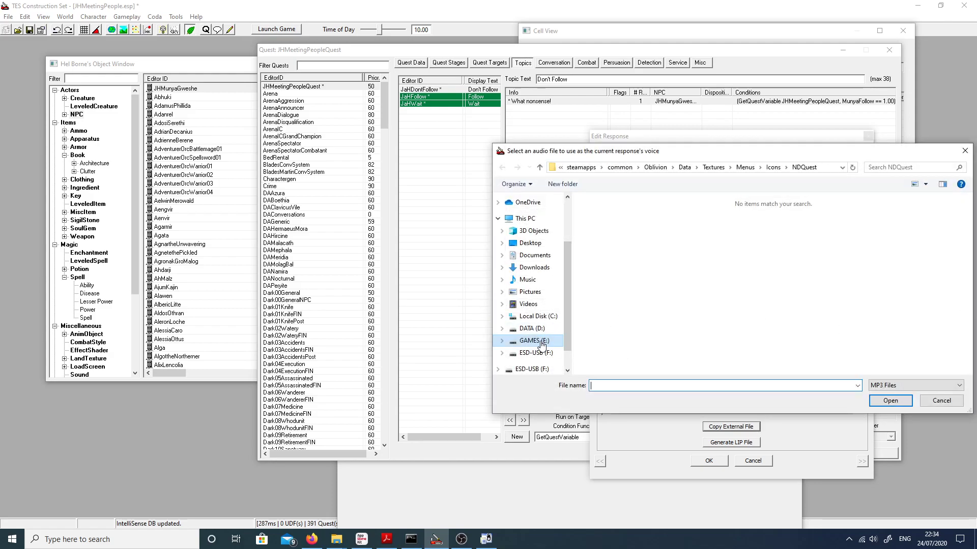
pyautogui.click(532, 329)
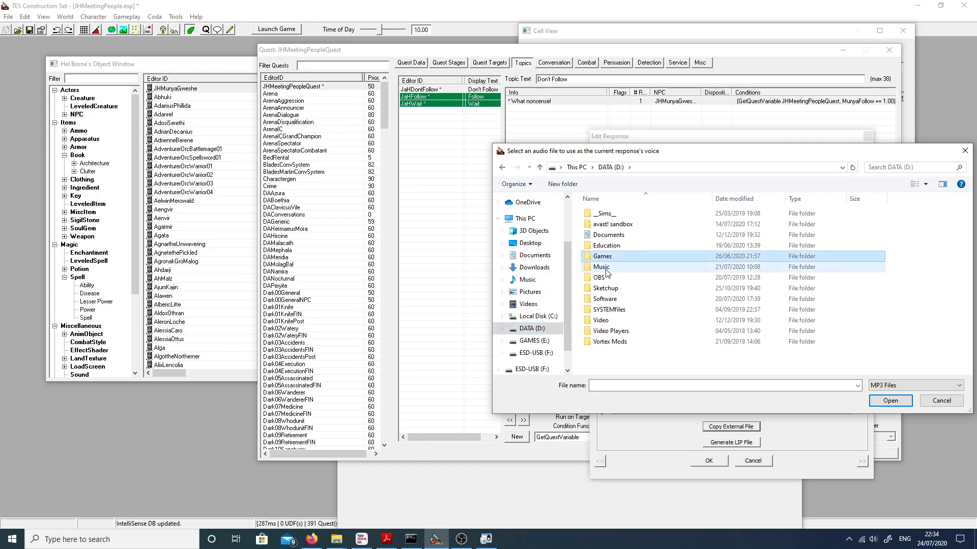
pyautogui.doubleClick(608, 257)
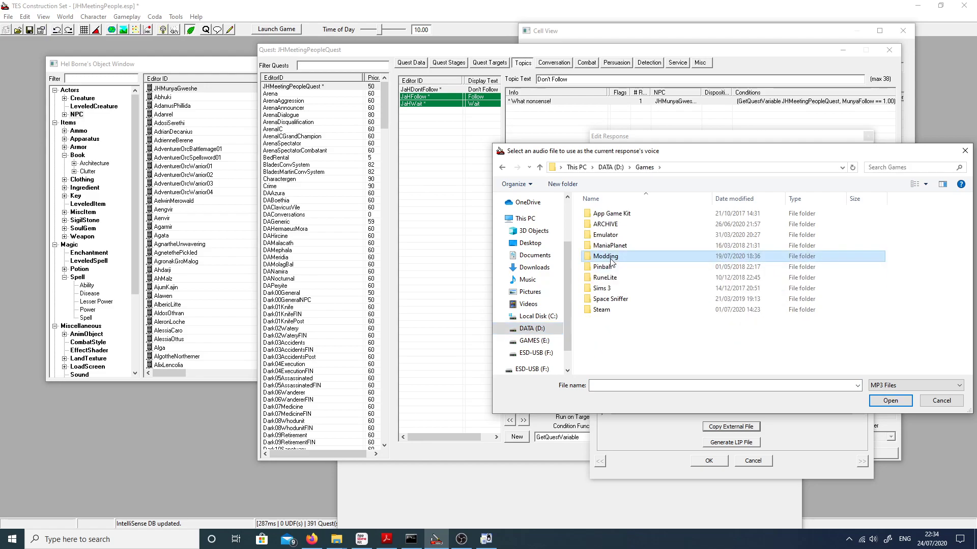
pyautogui.doubleClick(610, 258)
pyautogui.scroll(-5, 660, 285)
pyautogui.scroll(4, 660, 275)
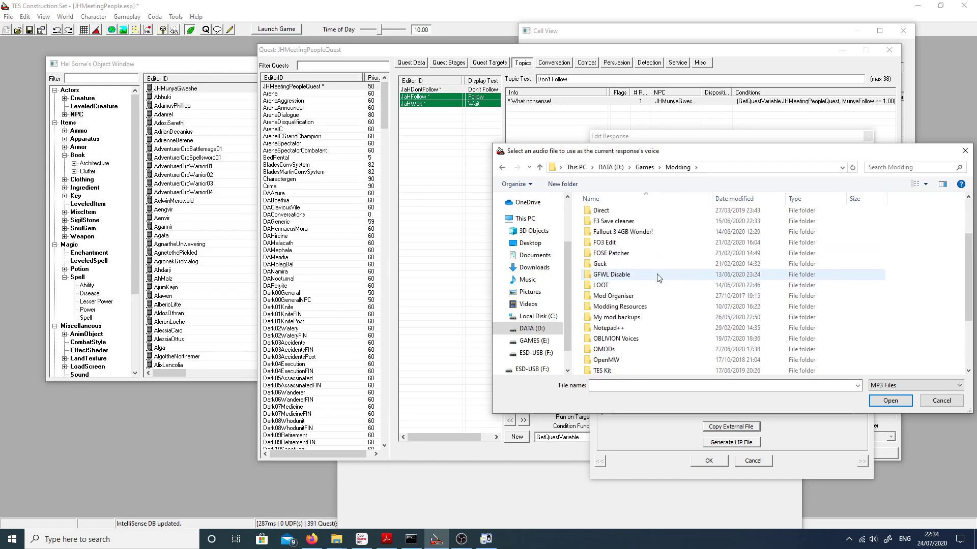
pyautogui.click(628, 235)
pyautogui.doubleClick(626, 234)
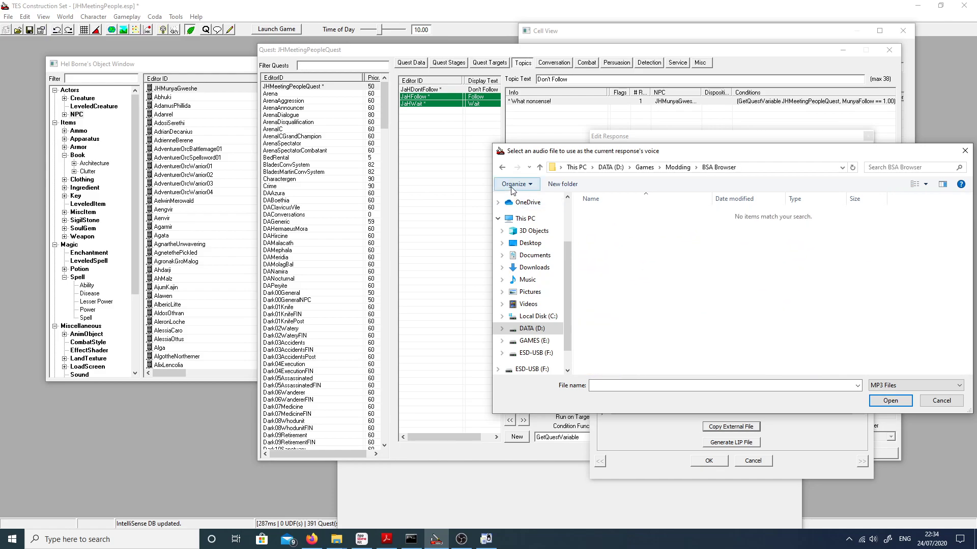
pyautogui.click(504, 171)
# Step: Browse to the male Redguard voice files in OBLIVION Voices\sound\voice\oblivion.esm\redguard\m
pyautogui.scroll(-1, 528, 242)
pyautogui.scroll(-5, 720, 273)
pyautogui.scroll(4, 719, 273)
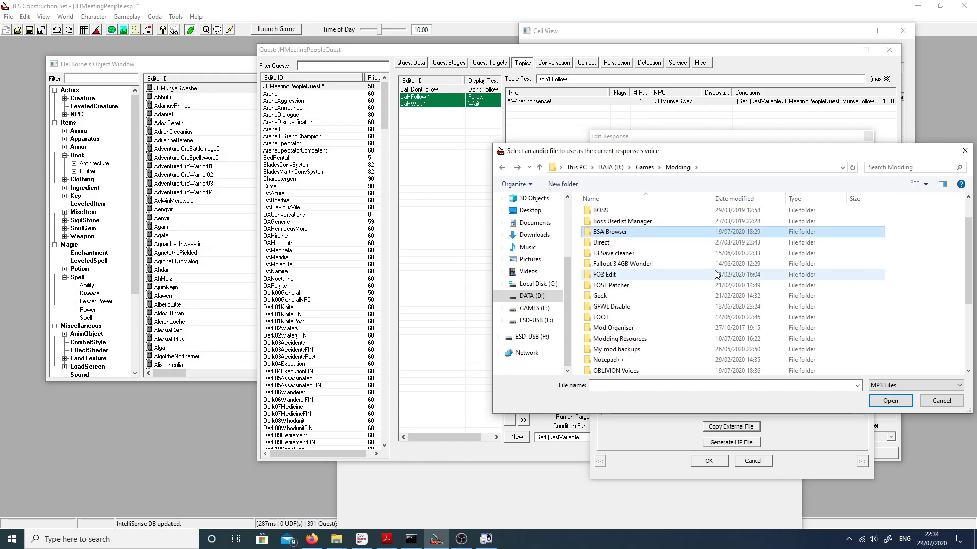
pyautogui.scroll(-3, 646, 328)
pyautogui.doubleClick(632, 284)
pyautogui.doubleClick(612, 215)
pyautogui.click(613, 219)
pyautogui.doubleClick(613, 219)
pyautogui.doubleClick(615, 216)
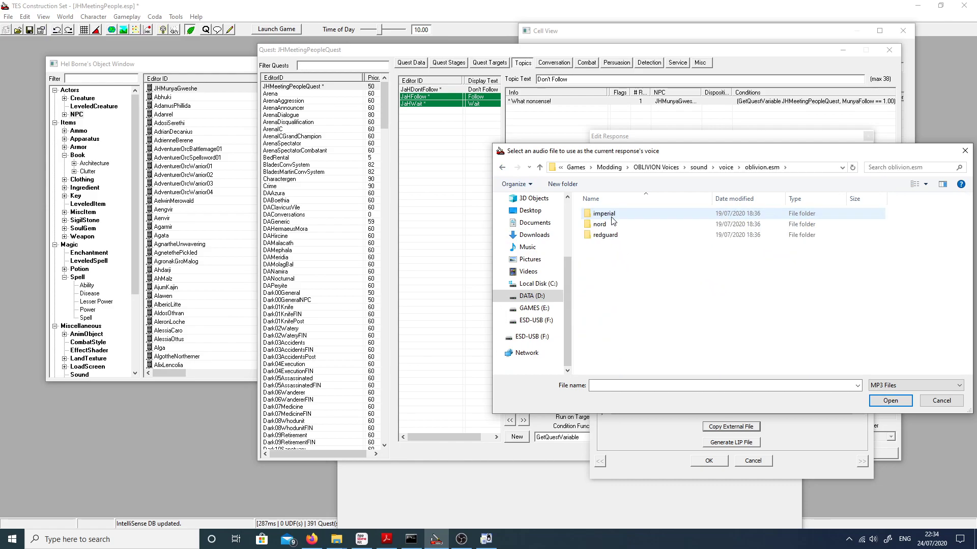
pyautogui.doubleClick(609, 237)
pyautogui.doubleClick(610, 224)
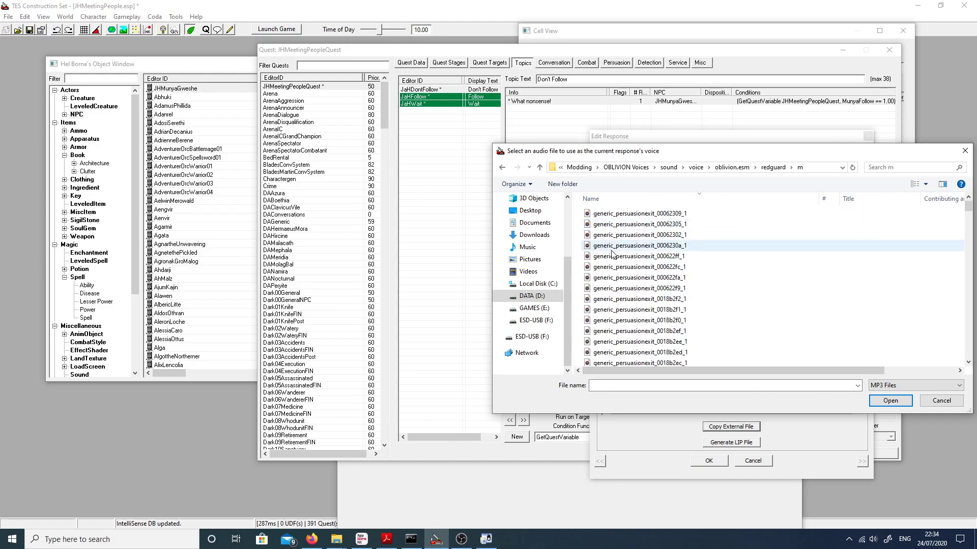
# Step: Sort the voice files by name and choose generic_admirehate_00062312_1 as the response's audio
pyautogui.click(651, 199)
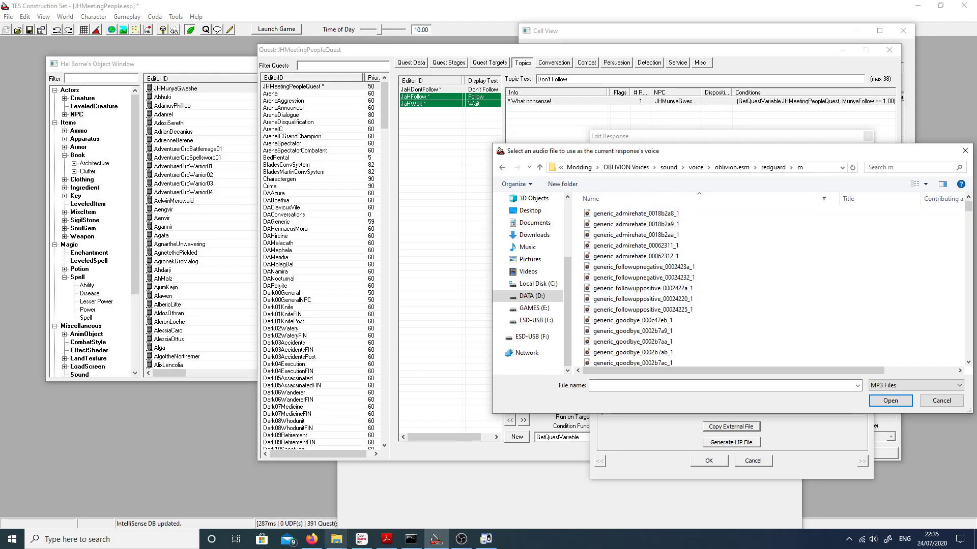
pyautogui.click(336, 539)
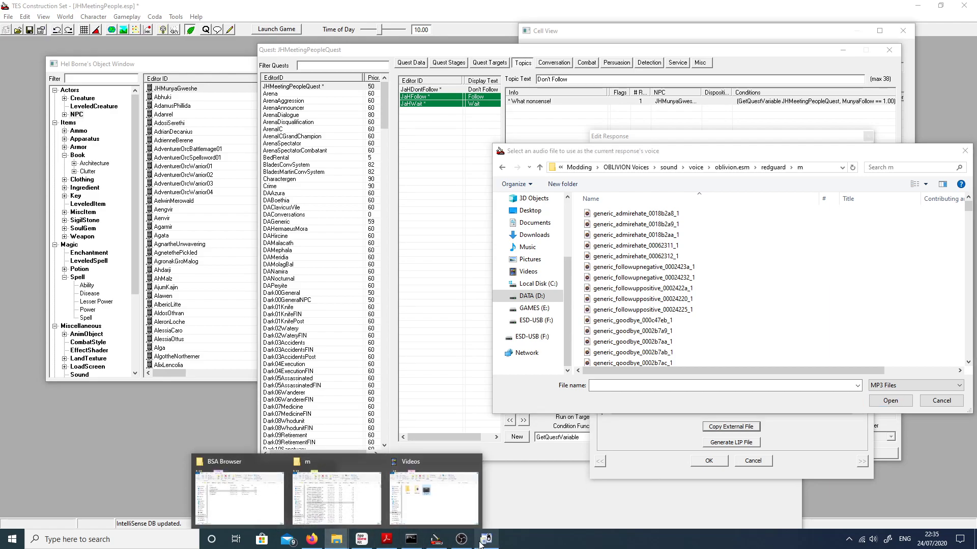
pyautogui.moveTo(250, 514)
pyautogui.moveTo(350, 512)
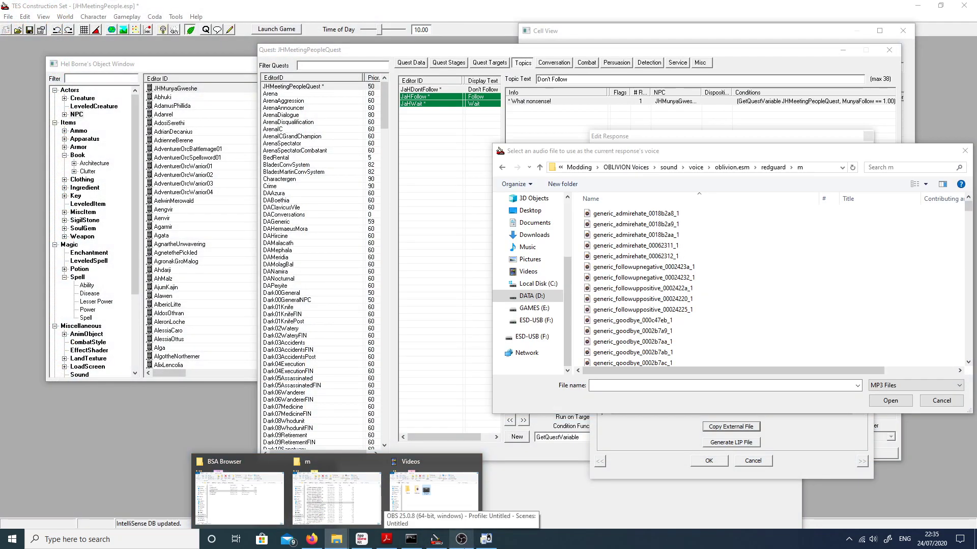
pyautogui.doubleClick(651, 255)
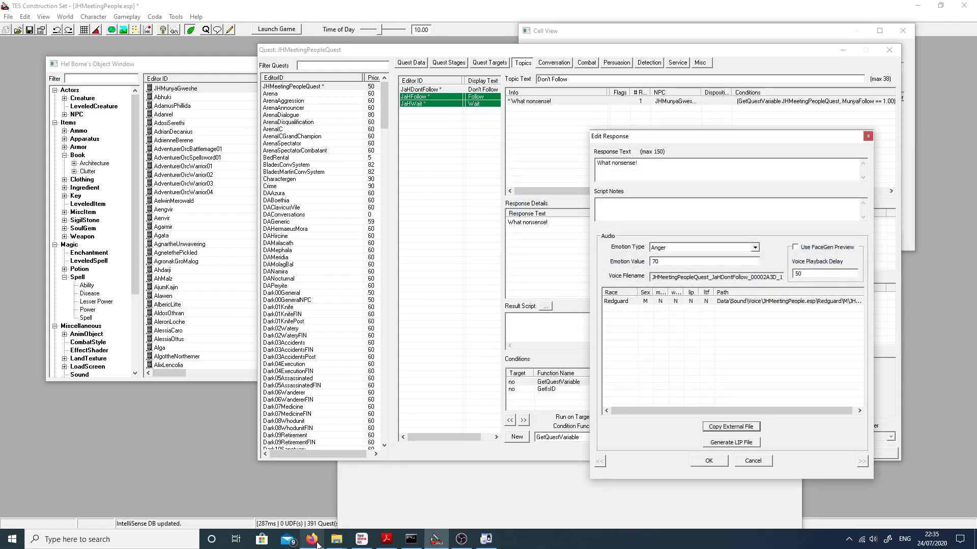
# Step: Switch to File Explorer and play generic_admirehate_00062312_1 to check the voice line, closing the player and minimizing the folder when done
pyautogui.moveTo(336, 539)
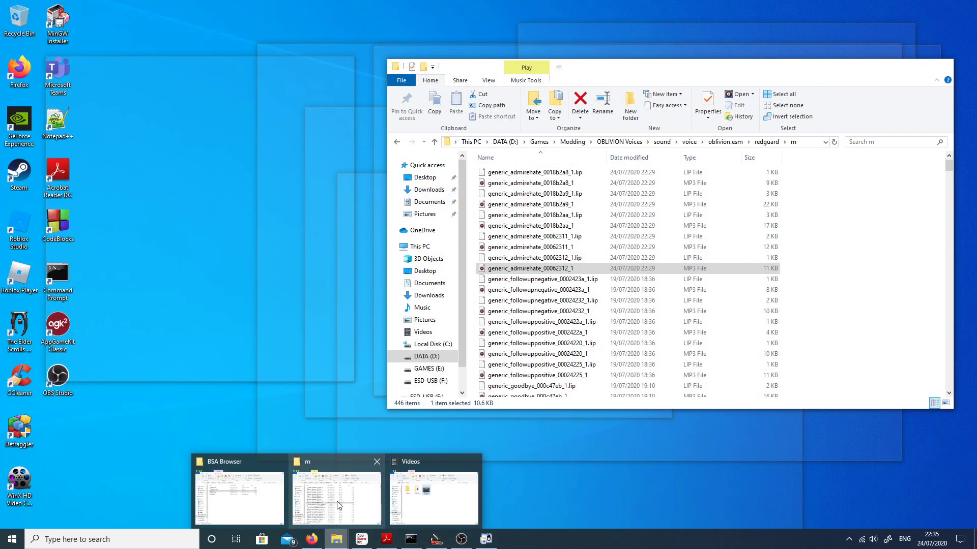
pyautogui.click(338, 505)
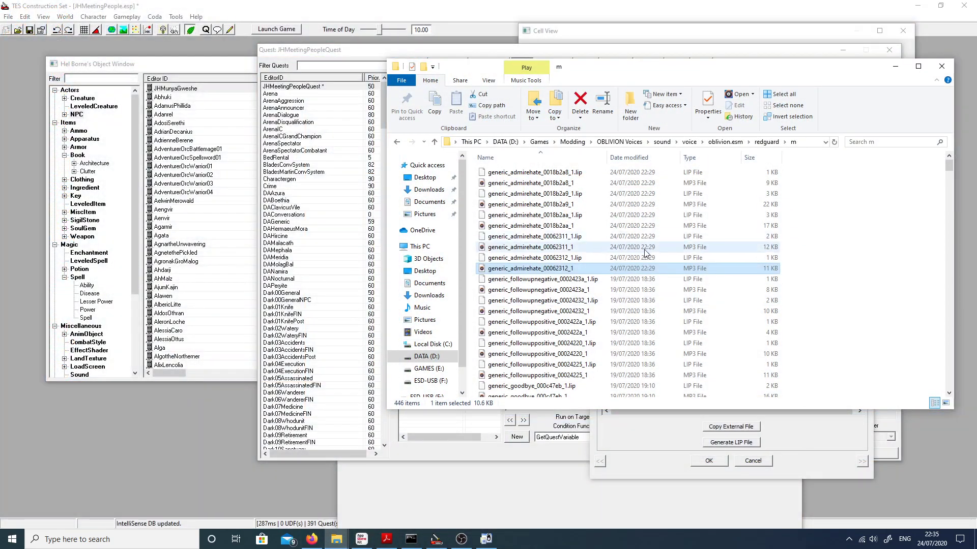
pyautogui.doubleClick(571, 270)
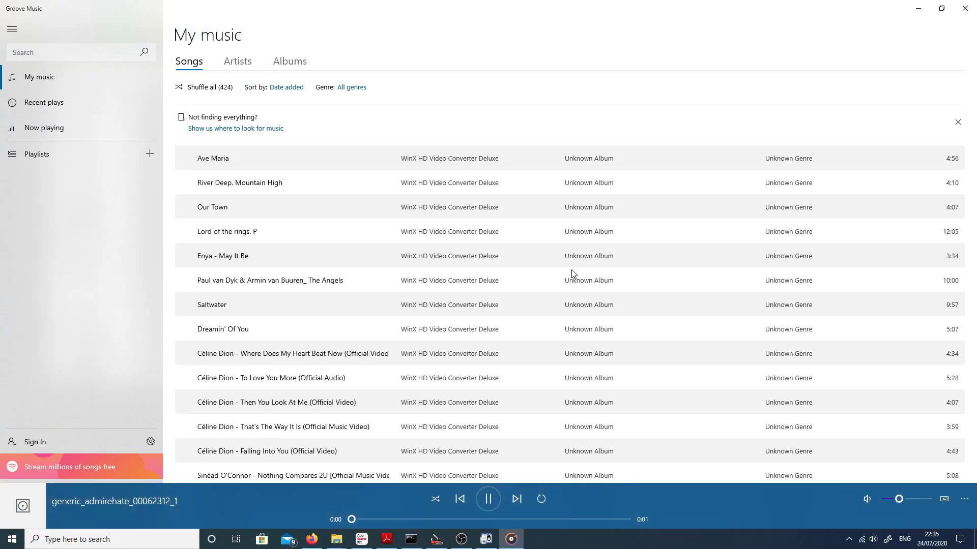
pyautogui.click(974, 3)
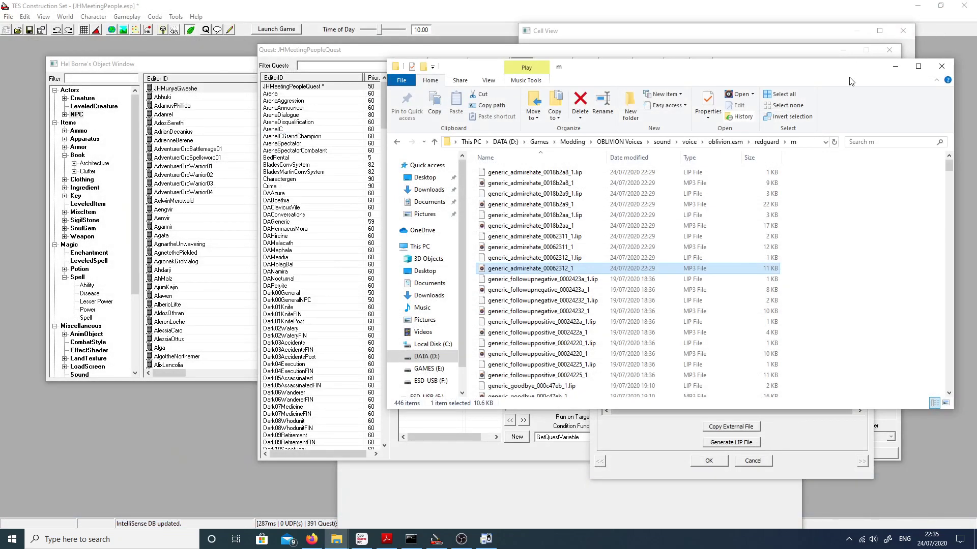
pyautogui.click(895, 67)
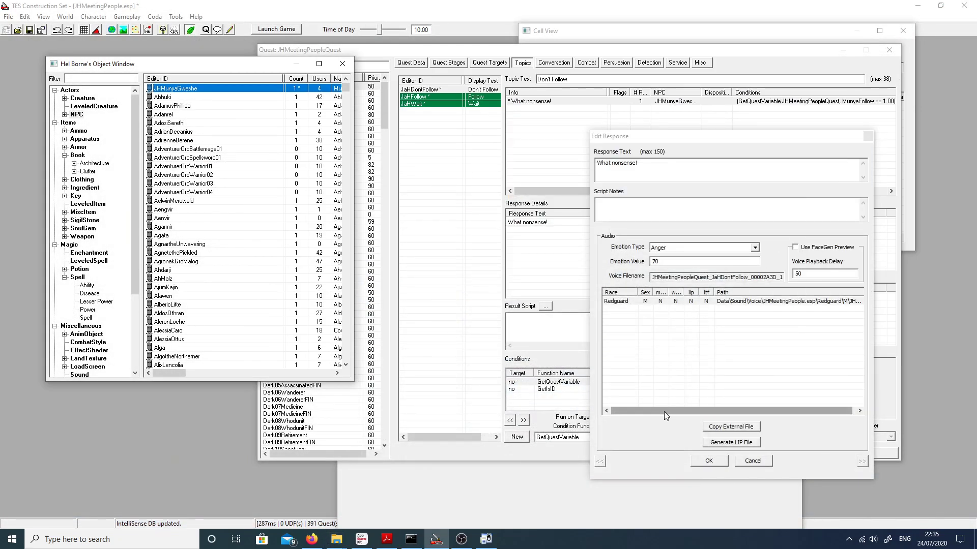
# Step: Confirm and reopen the "What nonsense!" response, generate a LIP file for its Redguard voice entry, and accept the response
pyautogui.click(698, 459)
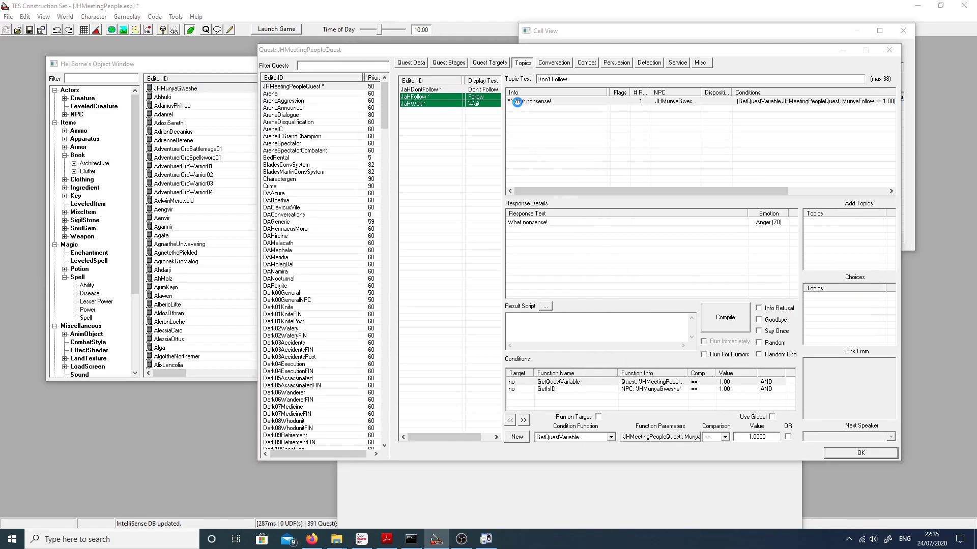
pyautogui.doubleClick(520, 103)
pyautogui.click(726, 443)
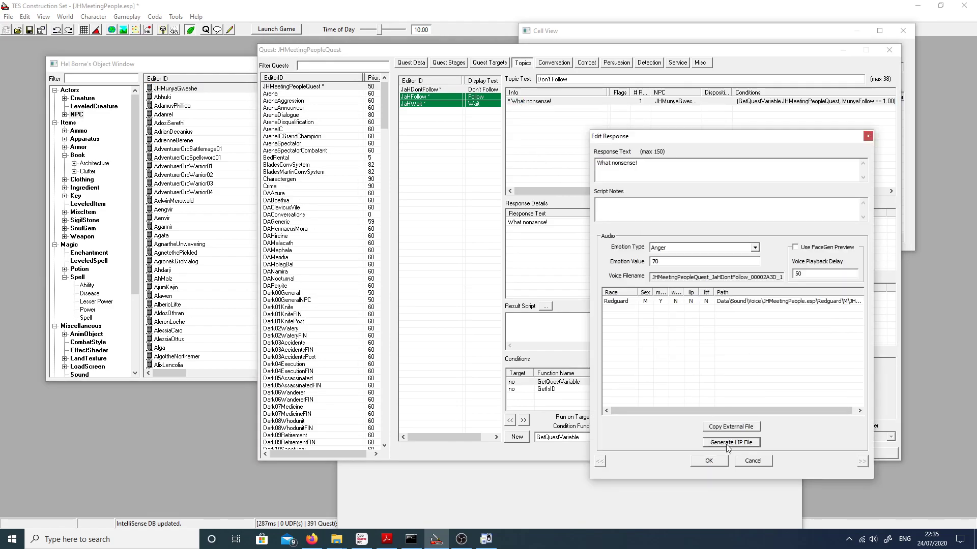
pyautogui.click(630, 302)
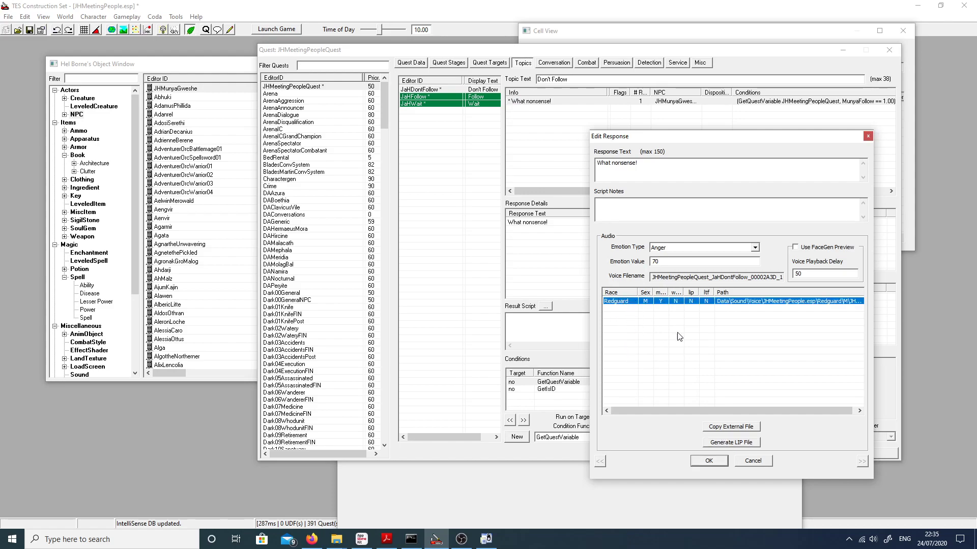
pyautogui.click(728, 444)
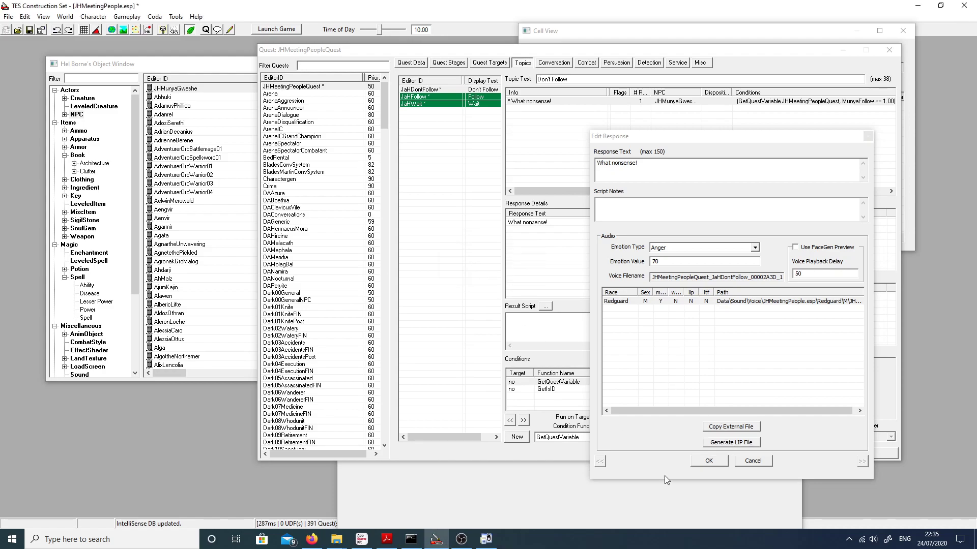
pyautogui.click(698, 462)
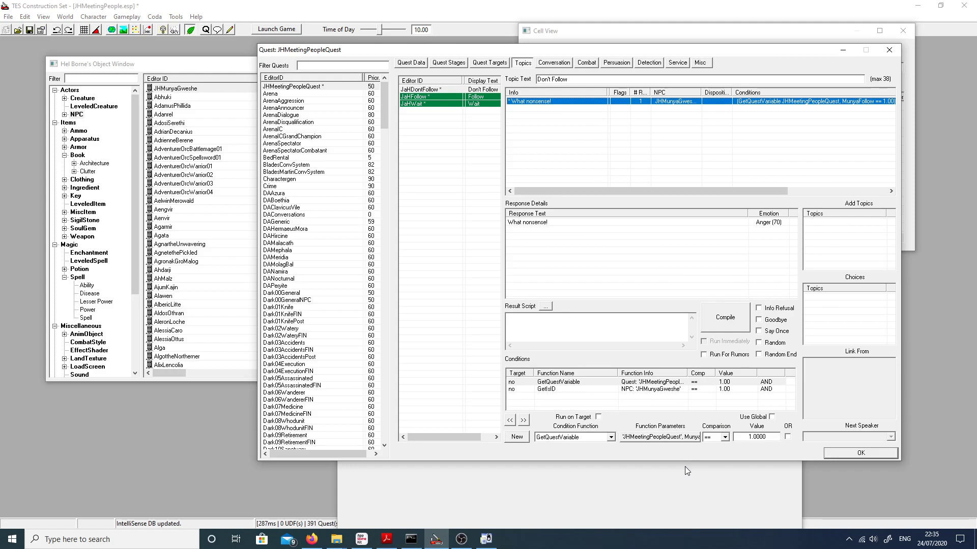
# Step: Compare the GetQuestVariable and GetIsID conditions of the Follow topic with those of the Don't Follow topic
pyautogui.click(433, 97)
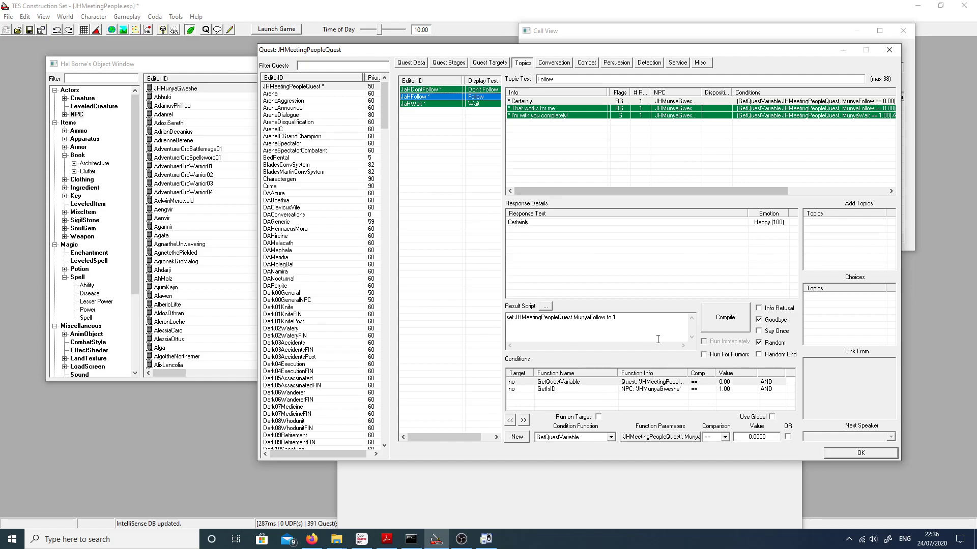
pyautogui.click(559, 382)
pyautogui.click(425, 90)
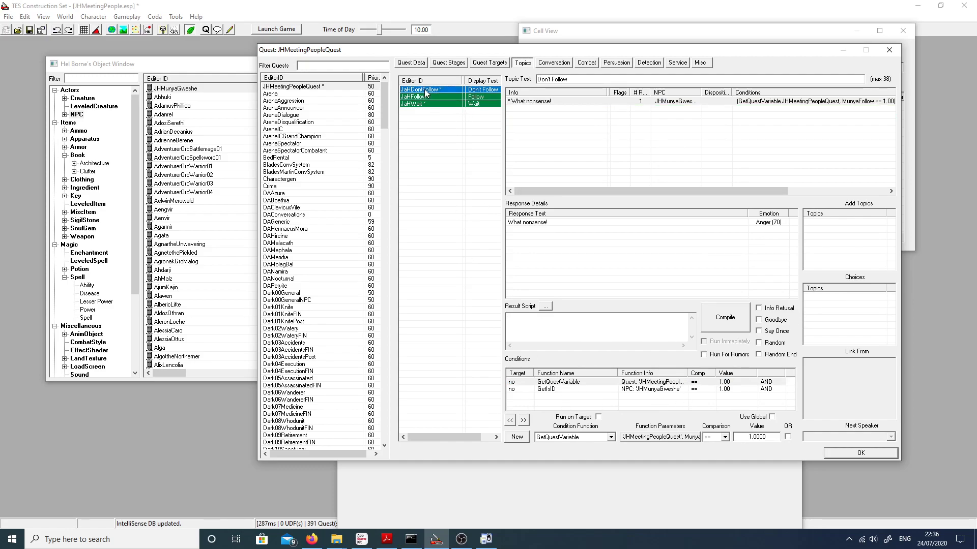
pyautogui.click(551, 390)
pyautogui.click(555, 385)
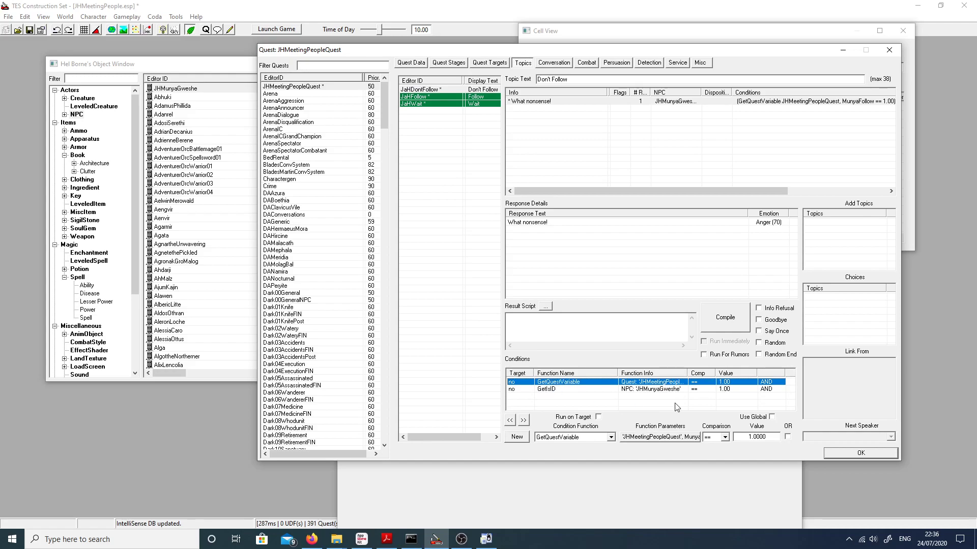
# Step: Open the quest's JHMeetingPeopleScript to review the MunyaFollow and MunyaWait declarations and the Gamemode block, closing the script and quest when done
pyautogui.click(411, 62)
pyautogui.click(600, 100)
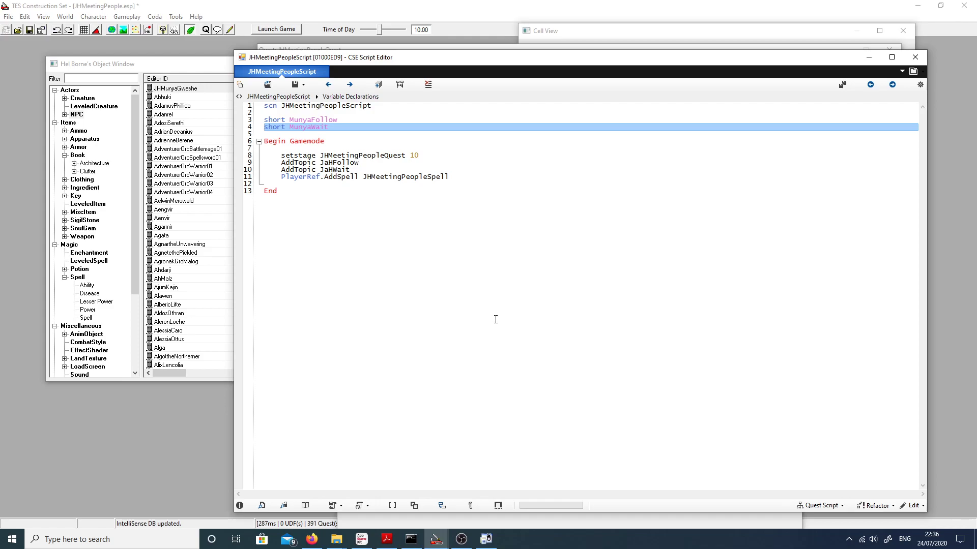
pyautogui.moveTo(265, 133); pyautogui.dragTo(264, 120)
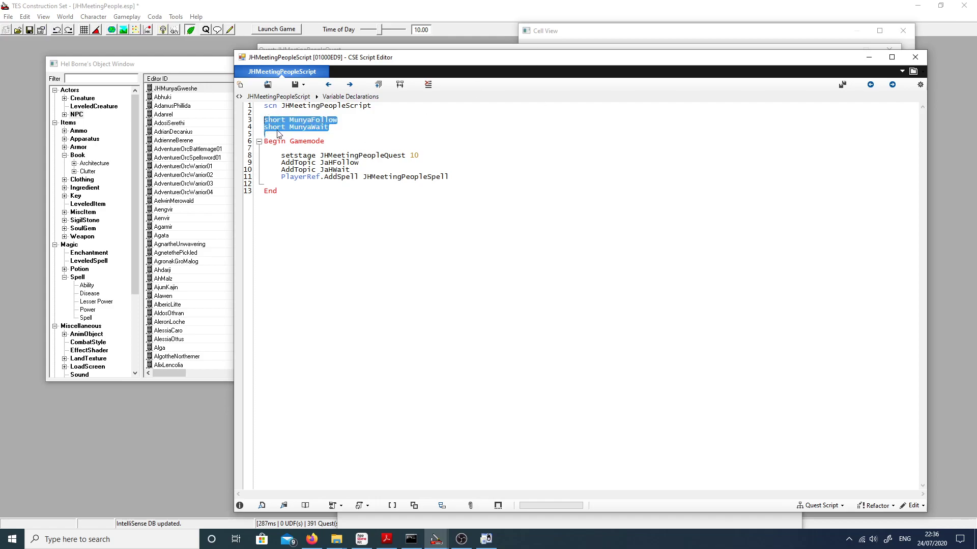
pyautogui.click(309, 128)
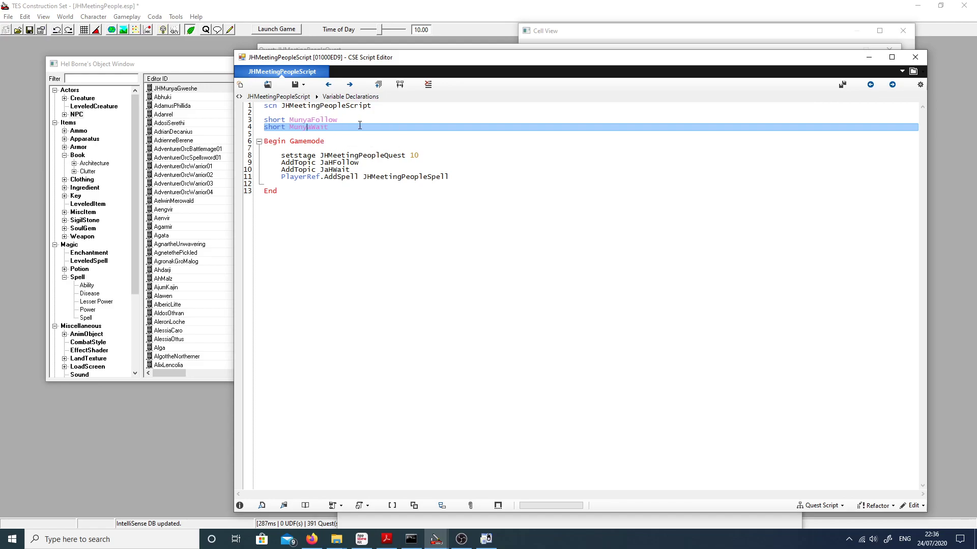
pyautogui.moveTo(360, 125); pyautogui.dragTo(268, 127)
pyautogui.click(267, 127)
pyautogui.doubleClick(312, 127)
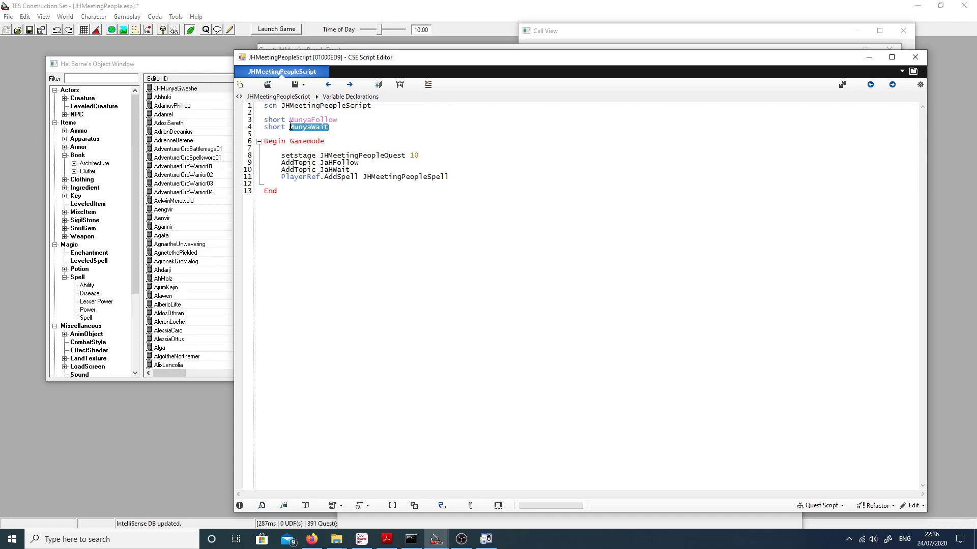
pyautogui.click(341, 121)
pyautogui.doubleClick(339, 120)
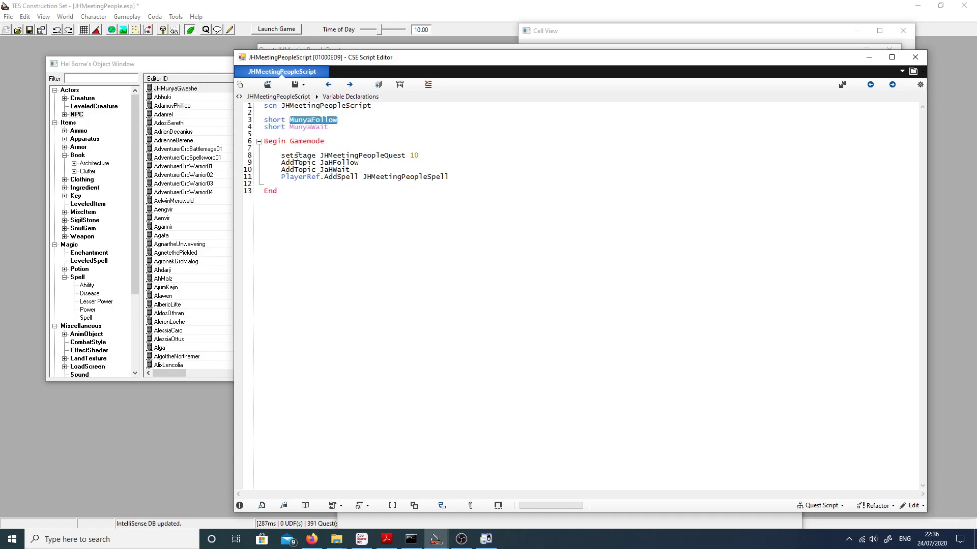
pyautogui.moveTo(286, 180)
pyautogui.click(915, 57)
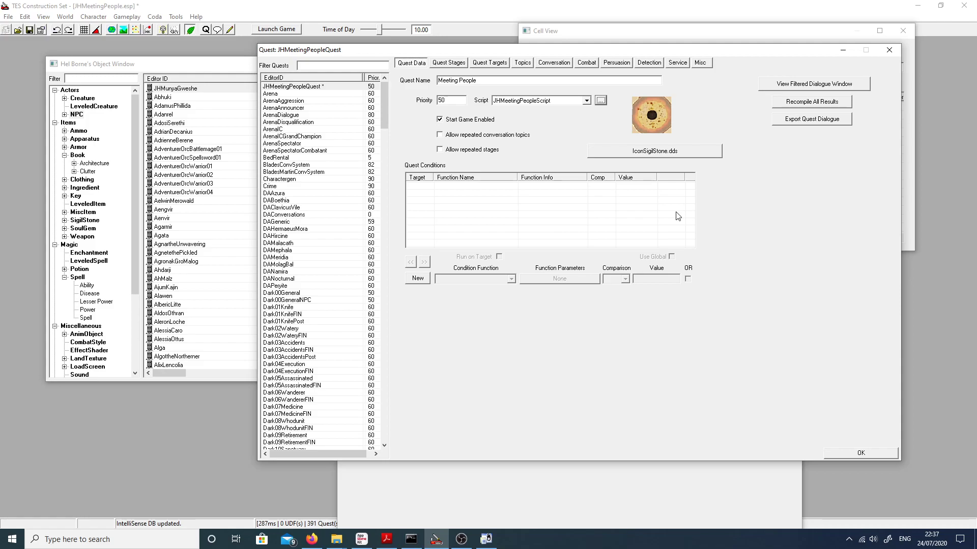
pyautogui.click(844, 453)
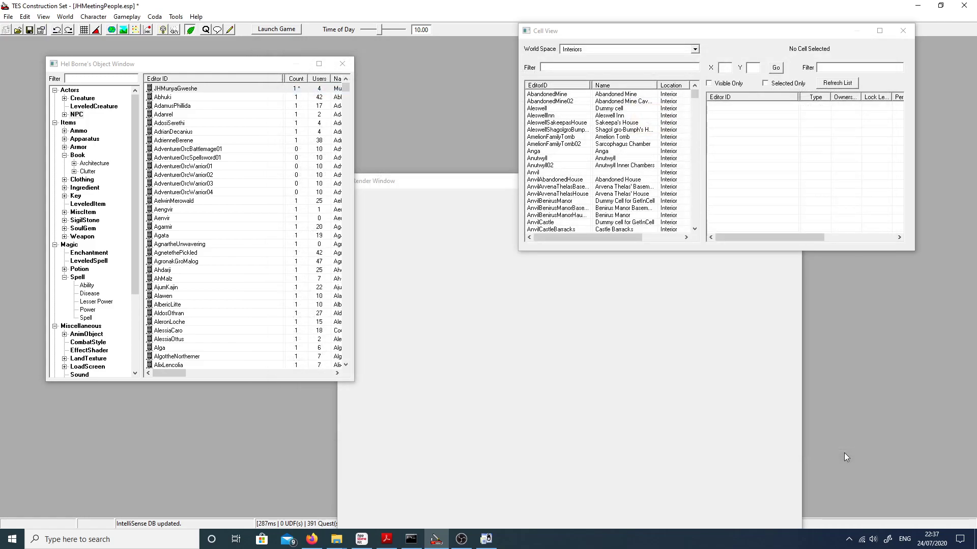
# Step: Open the AI package list of the NPC JHMunyaGweshe and examine the variables used in the conditions of the JHMunyaGwesheFollow package
pyautogui.click(187, 89)
pyautogui.doubleClick(186, 89)
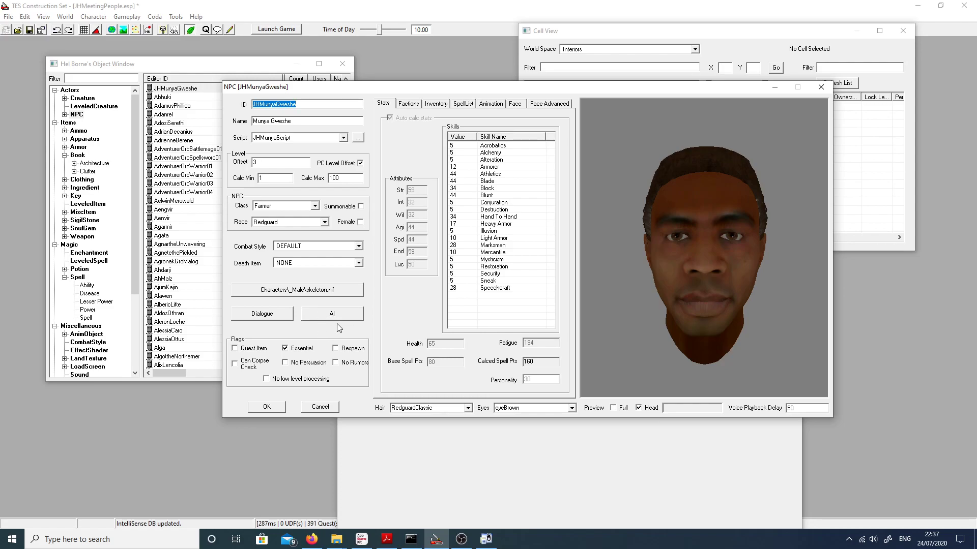
pyautogui.click(334, 319)
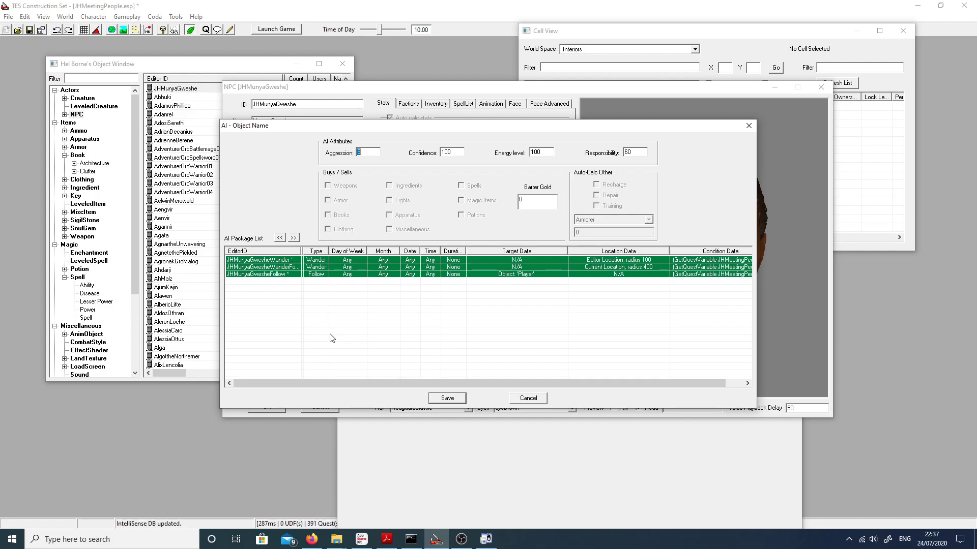
pyautogui.click(261, 274)
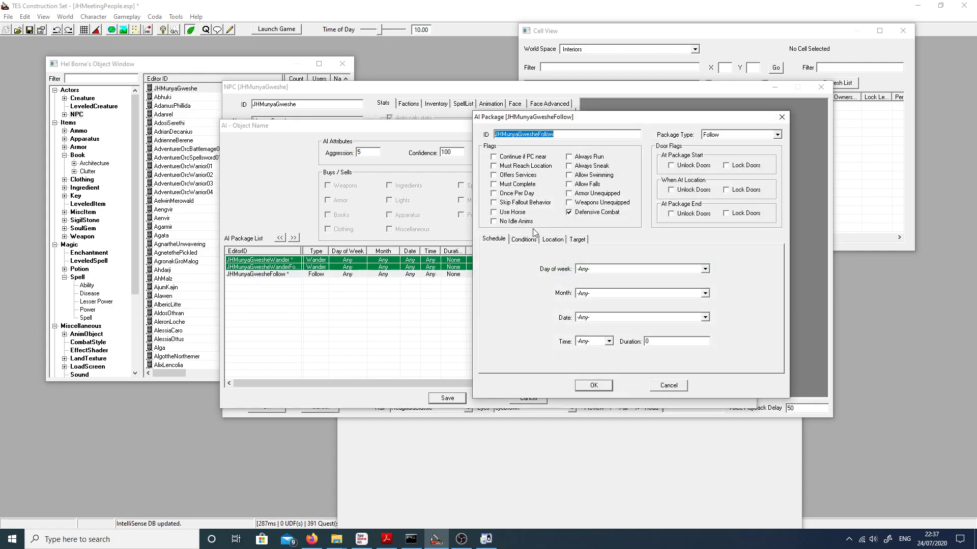
pyautogui.click(524, 239)
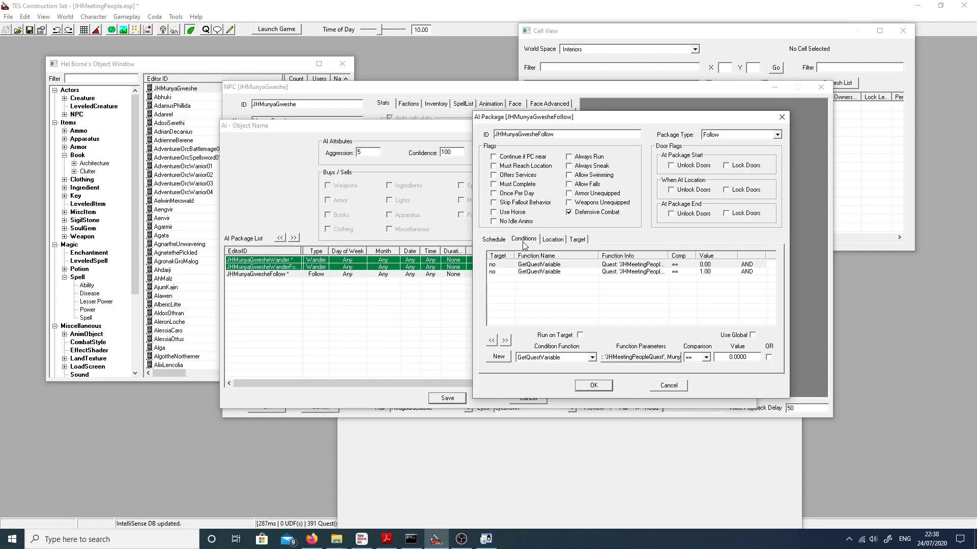
pyautogui.click(587, 266)
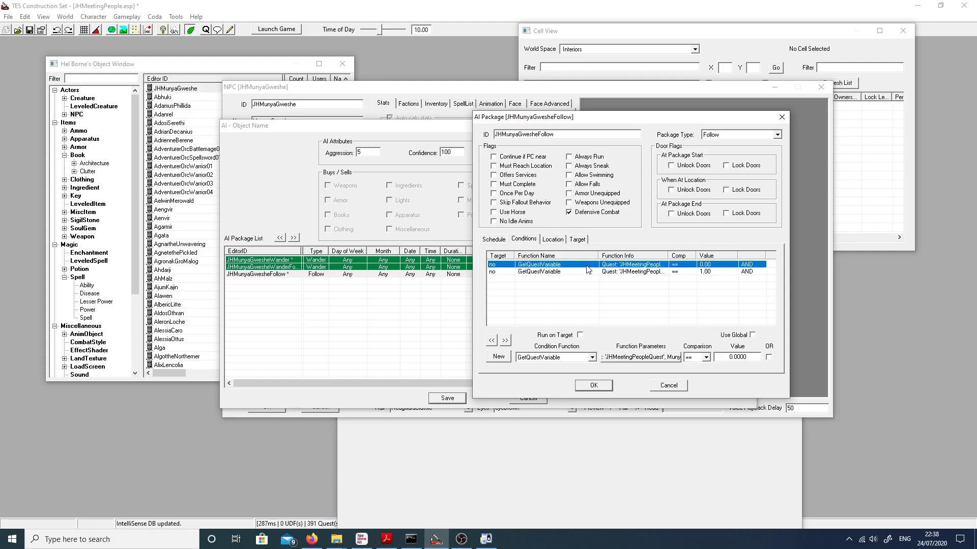
pyautogui.click(610, 357)
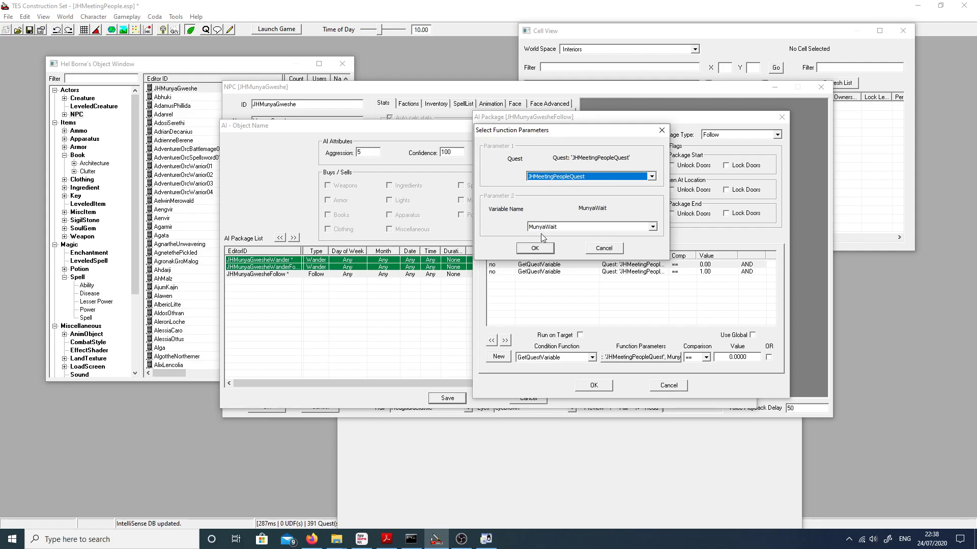
pyautogui.click(539, 249)
pyautogui.click(542, 272)
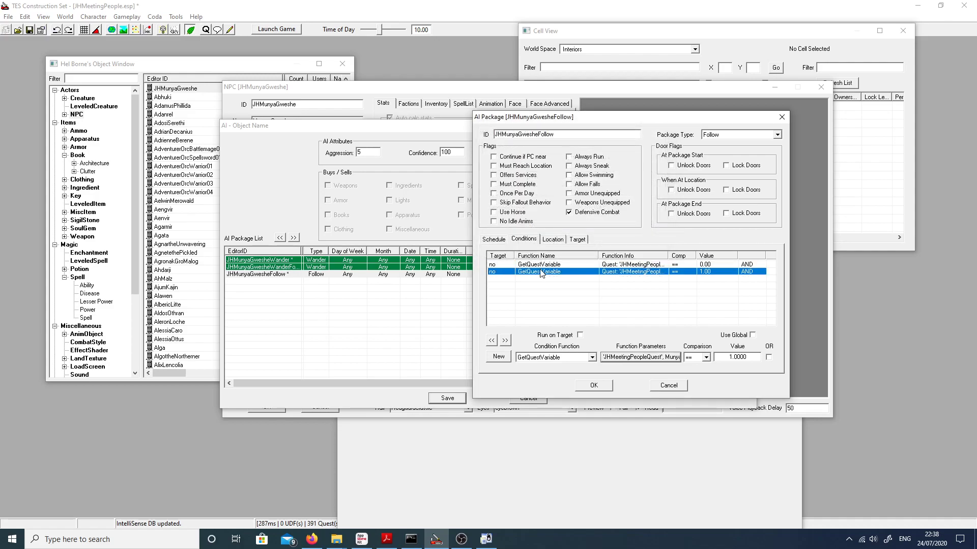
pyautogui.click(626, 357)
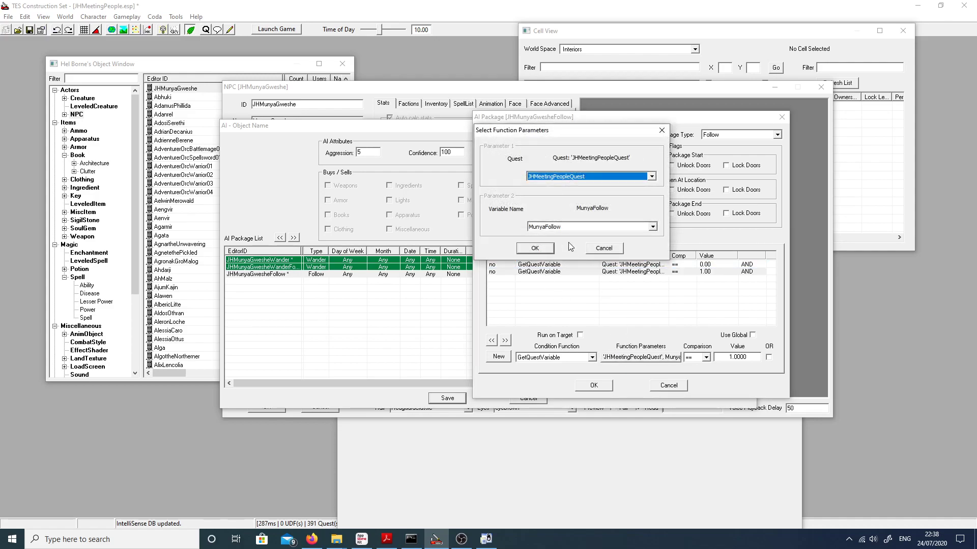
pyautogui.click(531, 250)
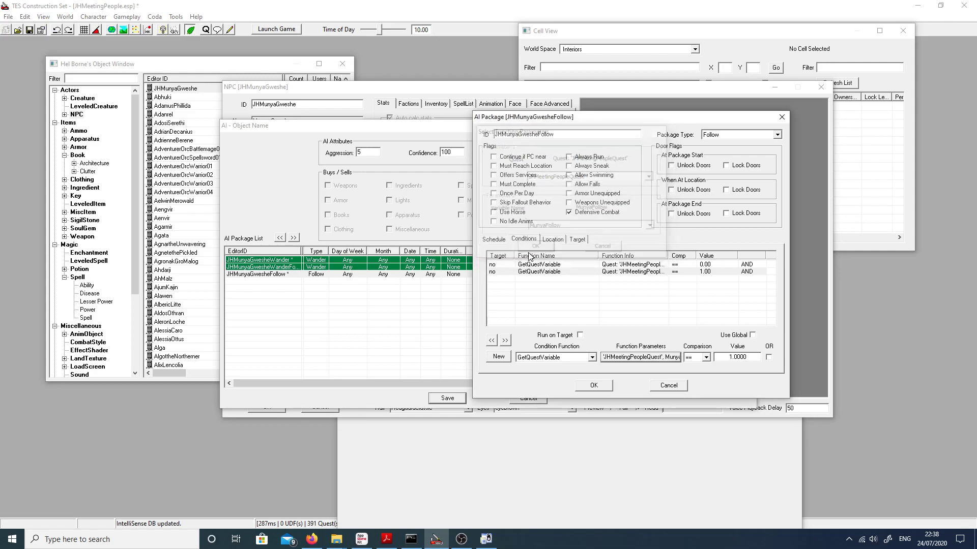
pyautogui.click(581, 388)
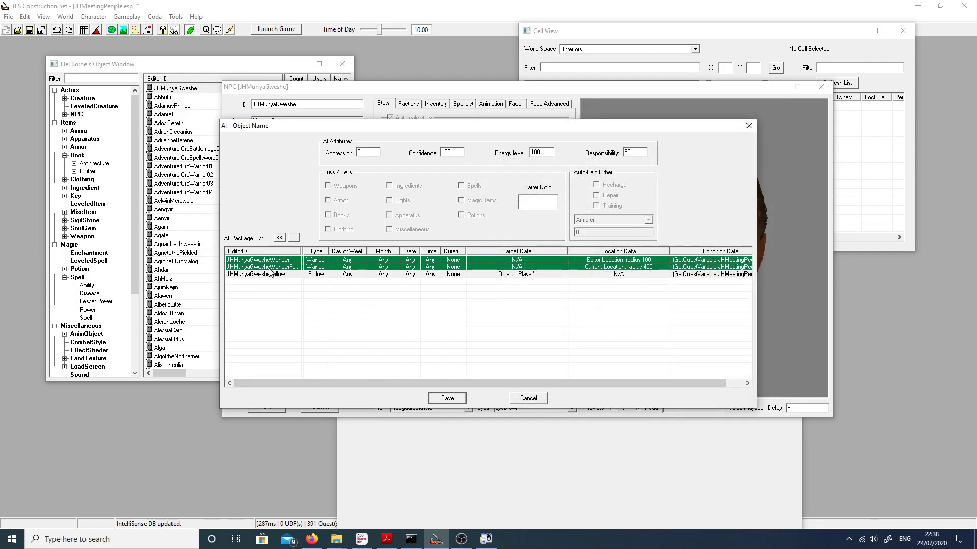
# Step: Open the JHMunyaGwesheWander package and check which quest variable its condition uses, confirming the package when done
pyautogui.click(265, 260)
pyautogui.doubleClick(265, 260)
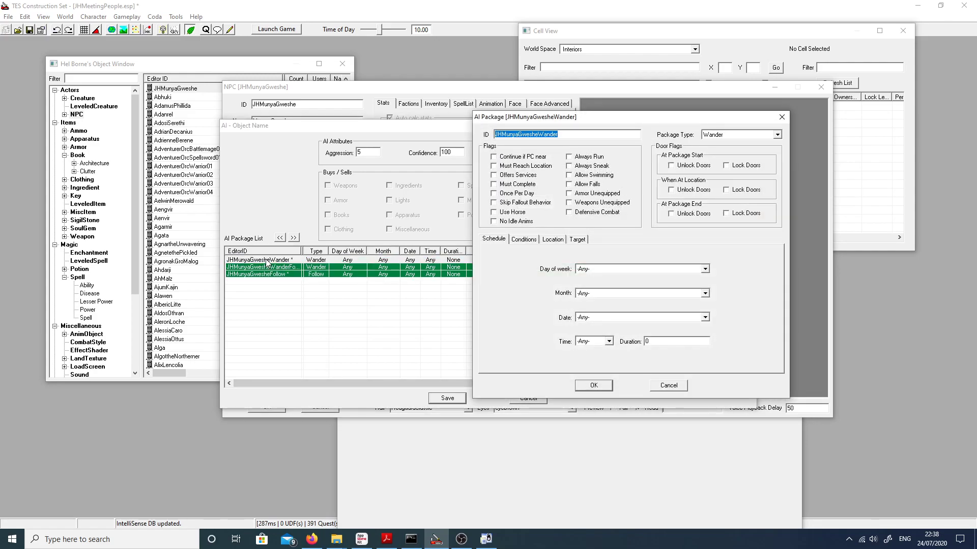
pyautogui.click(525, 240)
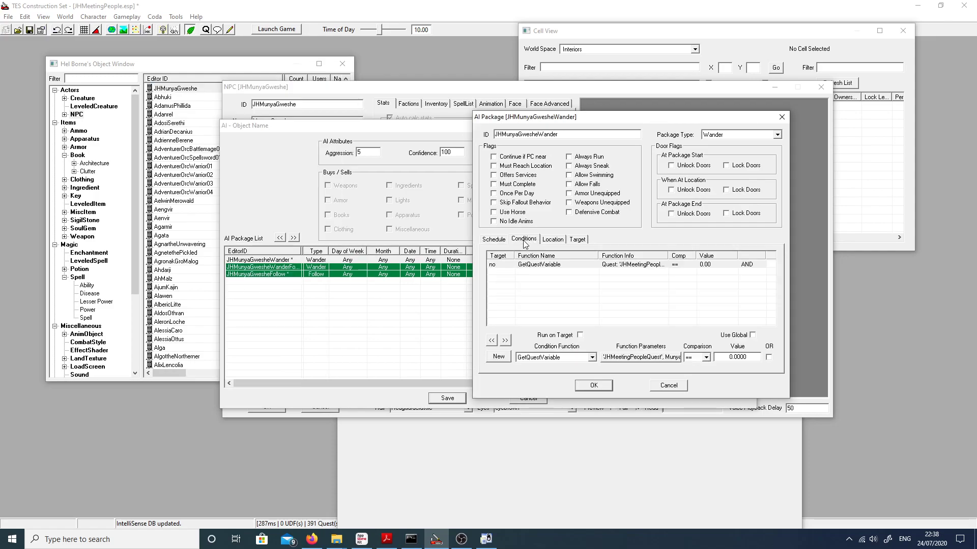
pyautogui.click(613, 359)
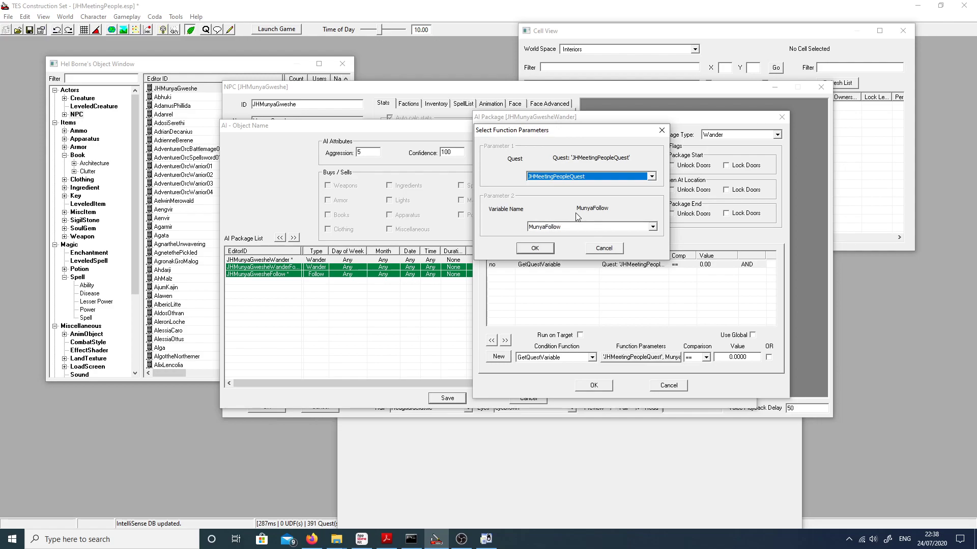
pyautogui.click(536, 251)
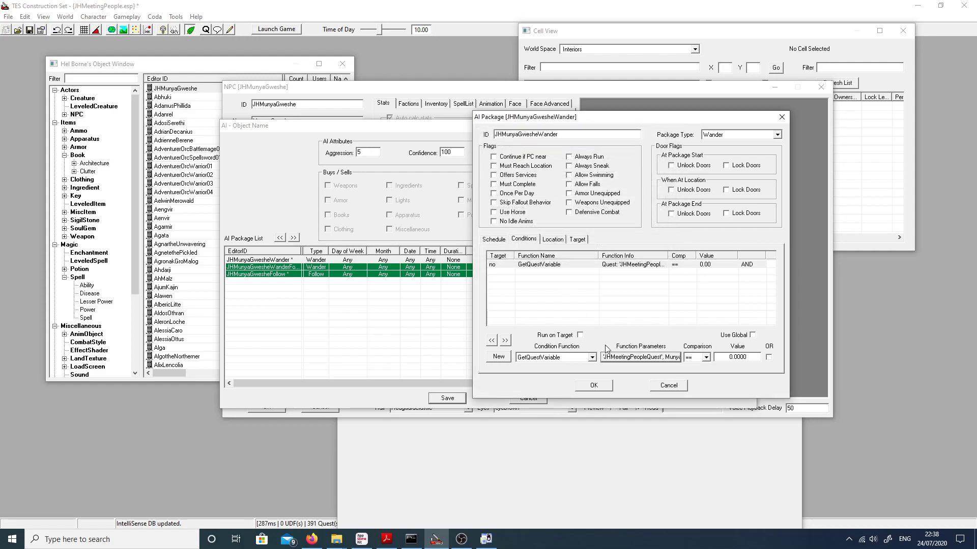
pyautogui.click(594, 385)
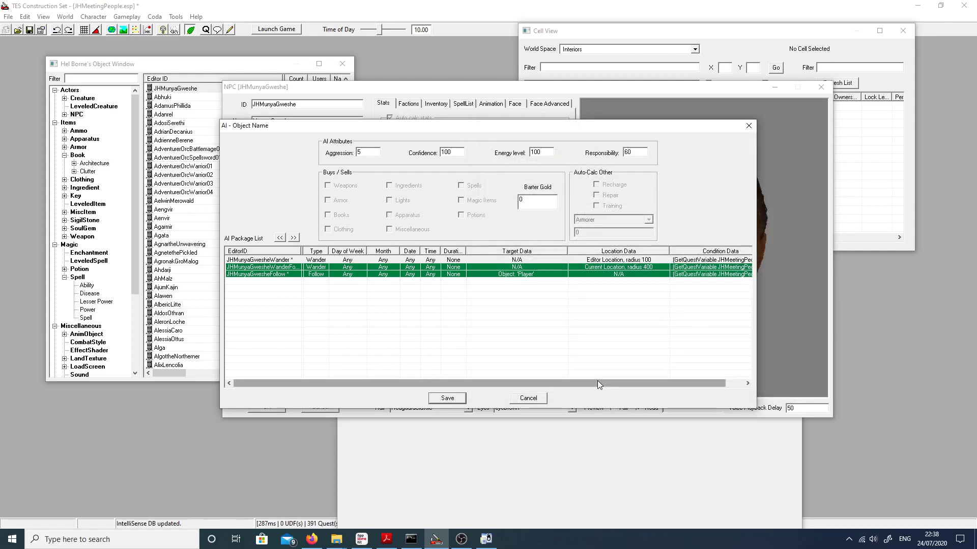
# Step: Review the conditions and location settings of the JHMunyaGwesheWanderFollow package, confirm it, and save the NPC's AI settings
pyautogui.doubleClick(521, 268)
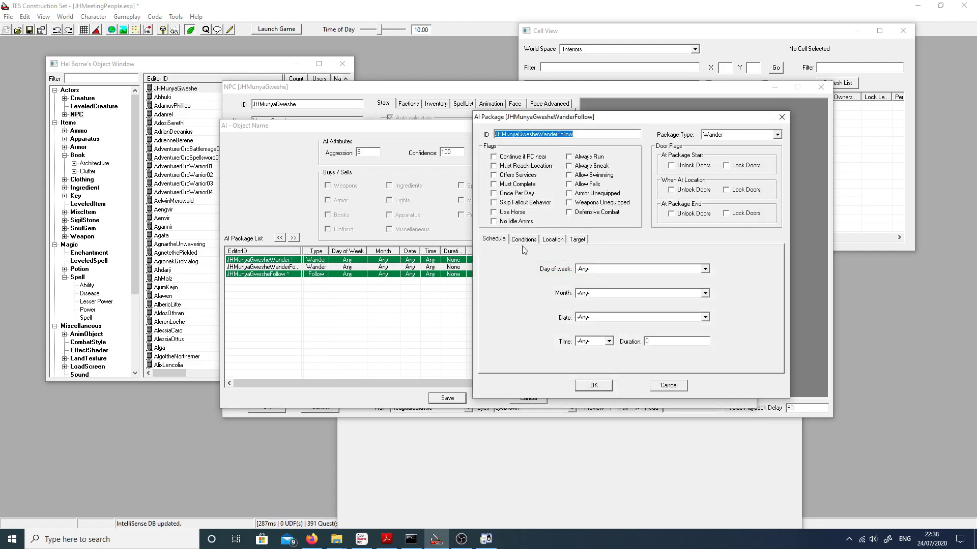
pyautogui.click(524, 239)
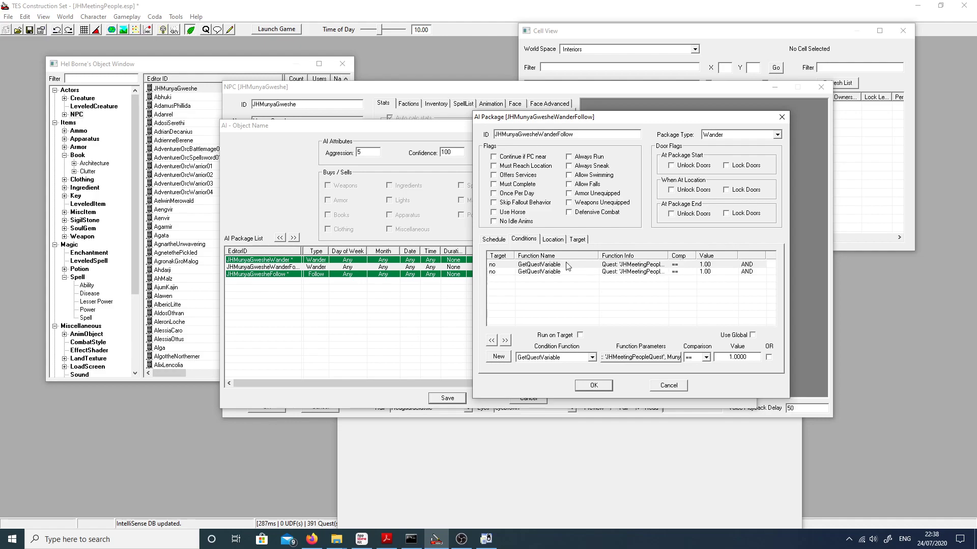
pyautogui.click(554, 240)
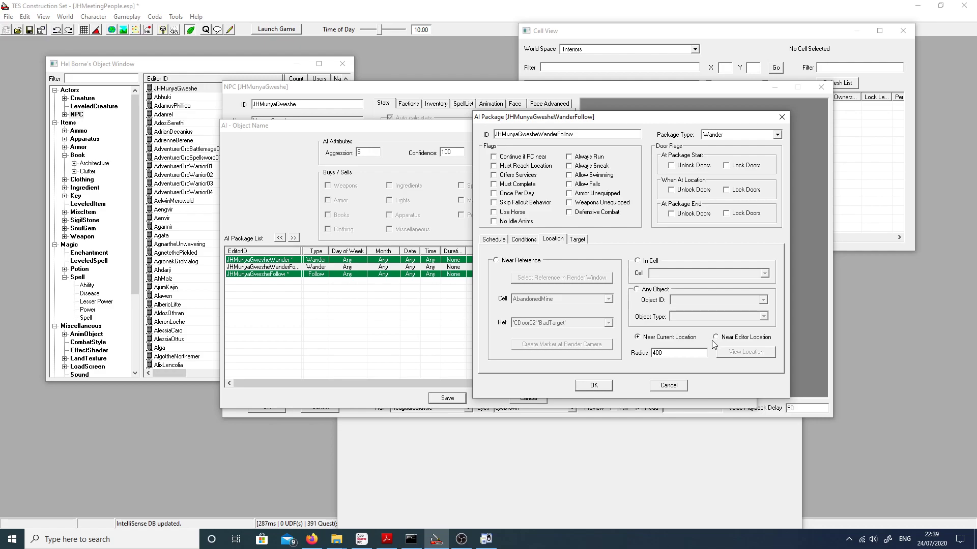
pyautogui.click(603, 386)
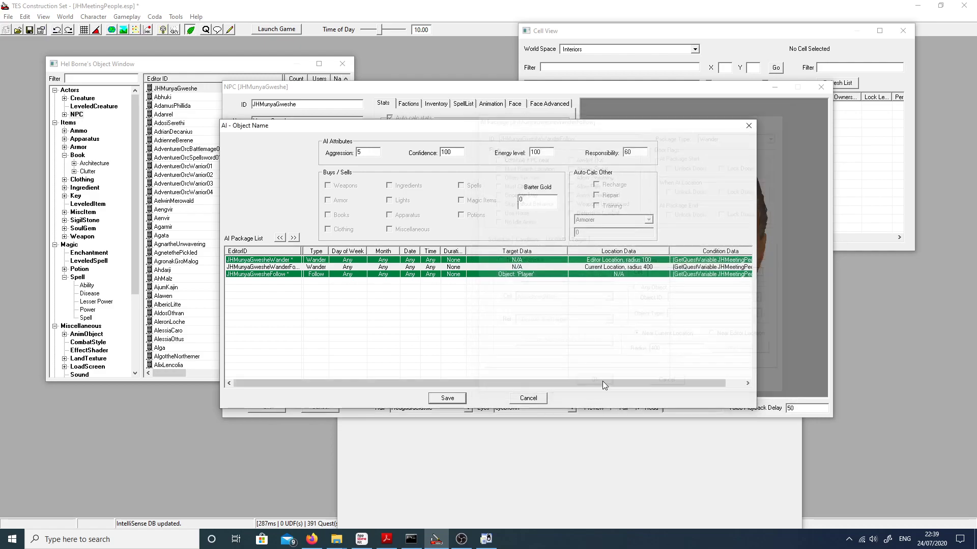
pyautogui.click(442, 402)
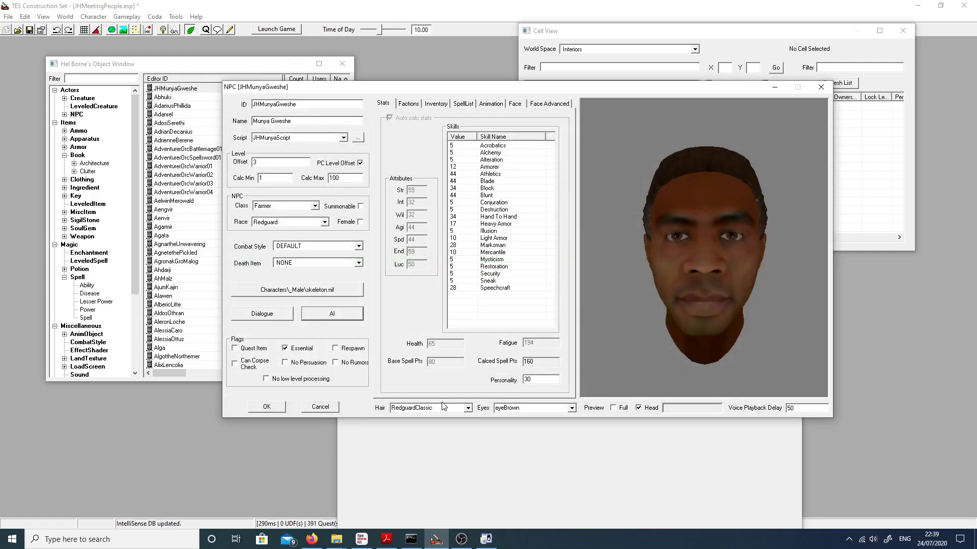
# Step: Confirm the NPC's settings and open JHMeetingPeopleScript in the script editor
pyautogui.click(273, 411)
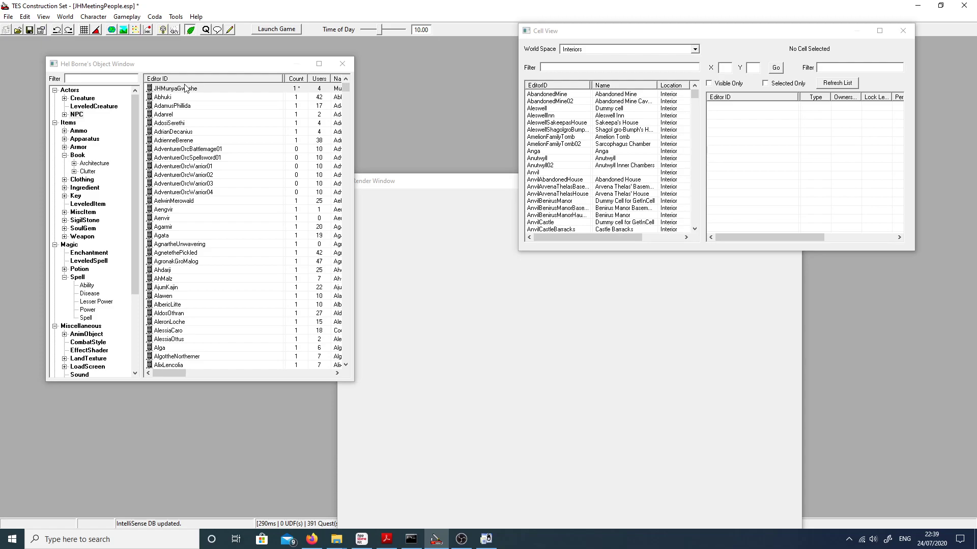
pyautogui.click(126, 17)
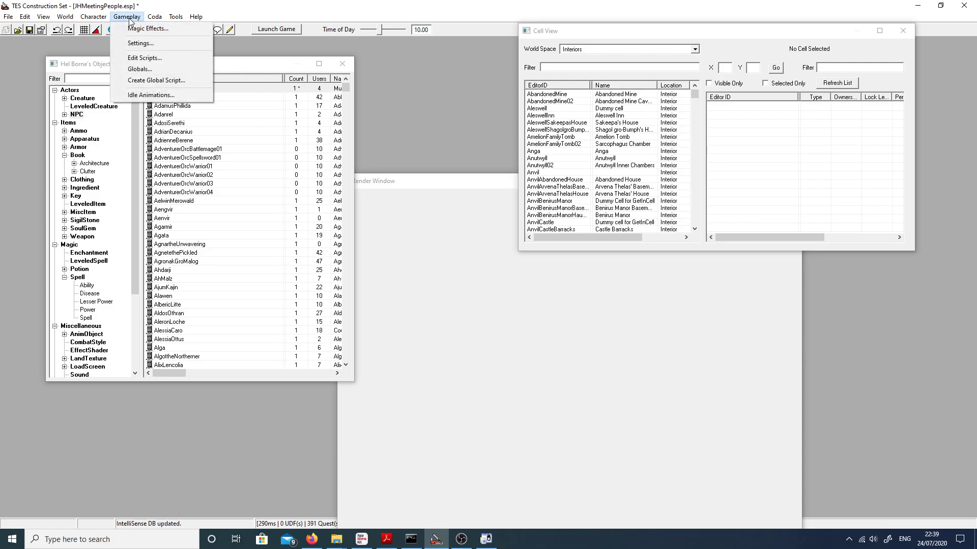
pyautogui.click(138, 58)
pyautogui.click(267, 85)
pyautogui.click(58, 63)
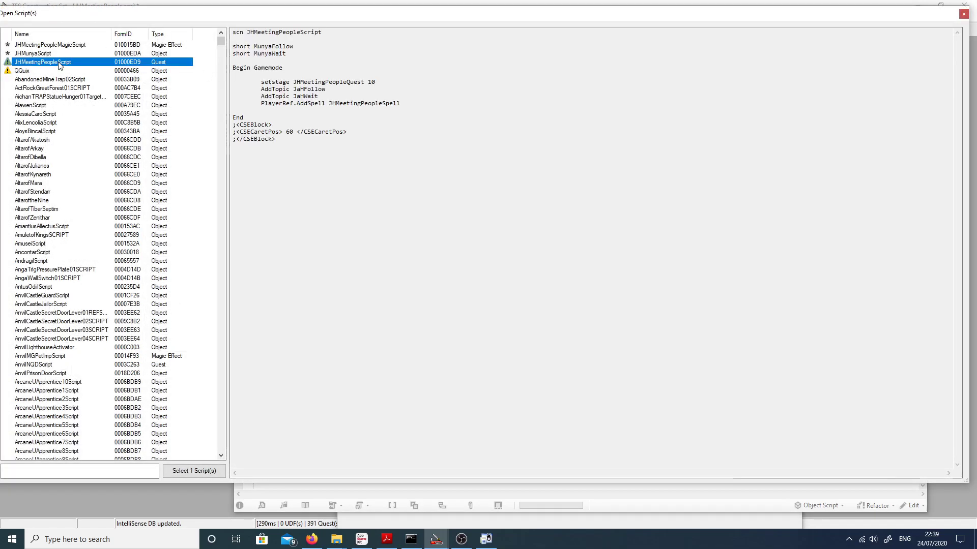
pyautogui.doubleClick(58, 63)
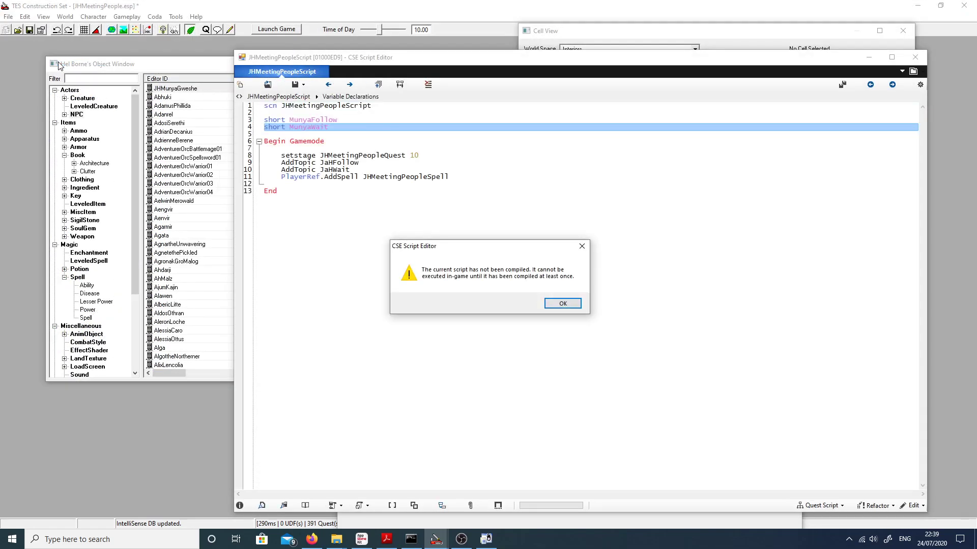
pyautogui.click(554, 302)
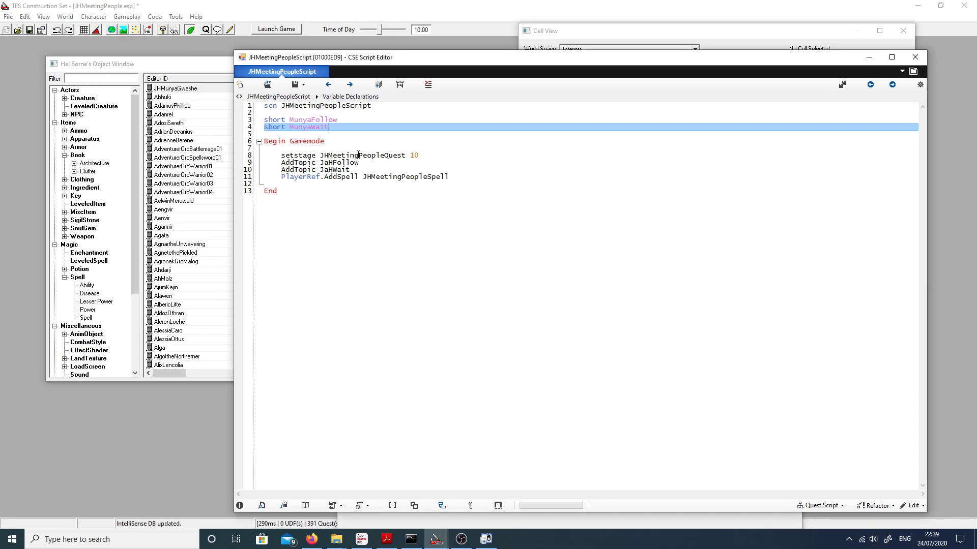
pyautogui.press('Return')
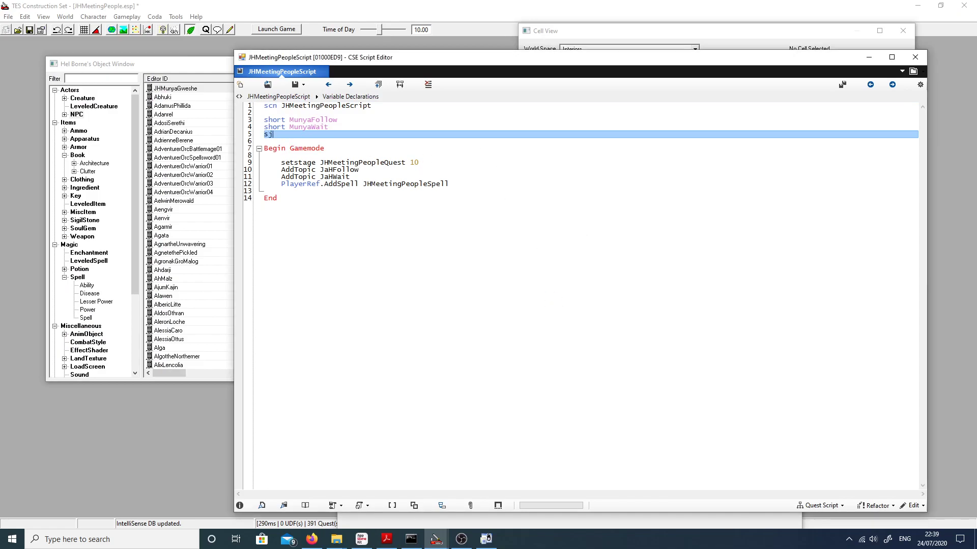
pyautogui.write('shor')
pyautogui.press('BackSpace')
pyautogui.press('BackSpace')
pyautogui.press('BackSpace')
pyautogui.press('BackSpace')
pyautogui.press('BackSpace')
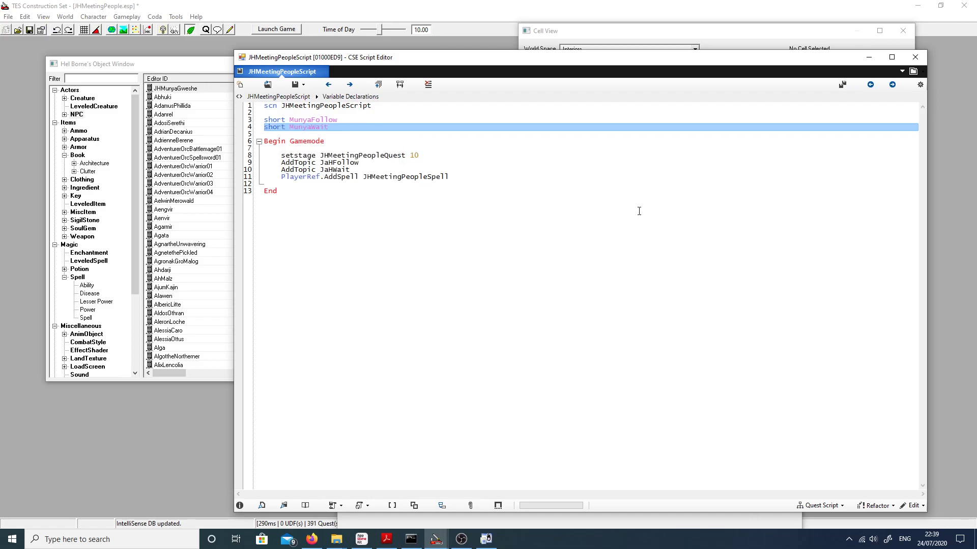
# Step: Add the line AddTopic JaHNotFollow below AddTopic JaHWait in the Gamemode block and try to save the script
pyautogui.click(469, 169)
pyautogui.press('Return')
pyautogui.write('AddTopi')
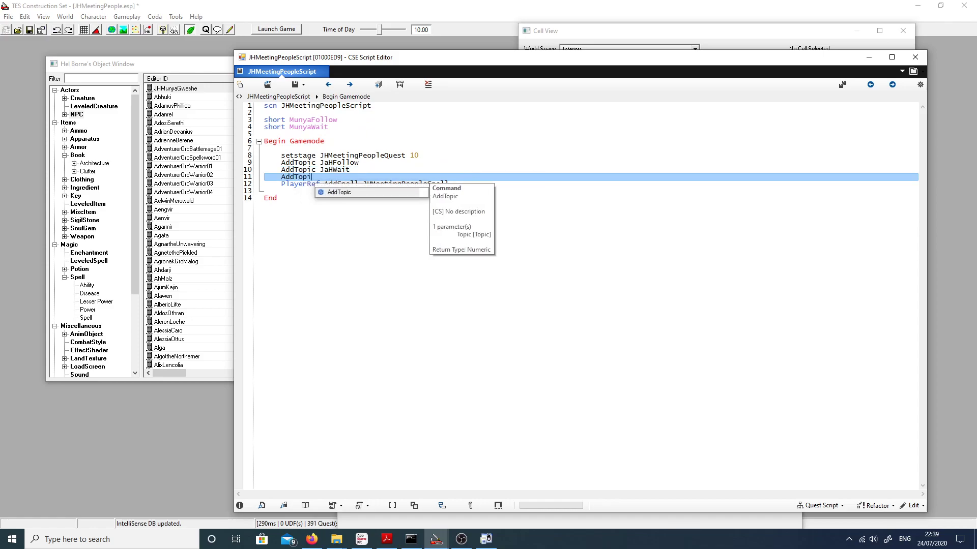
pyautogui.write('c JaHNotFollow')
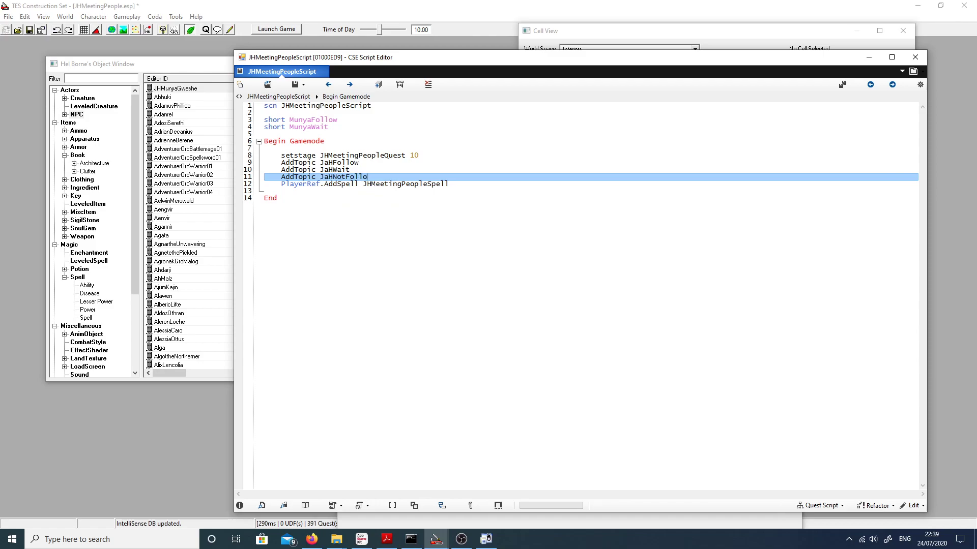
pyautogui.click(294, 85)
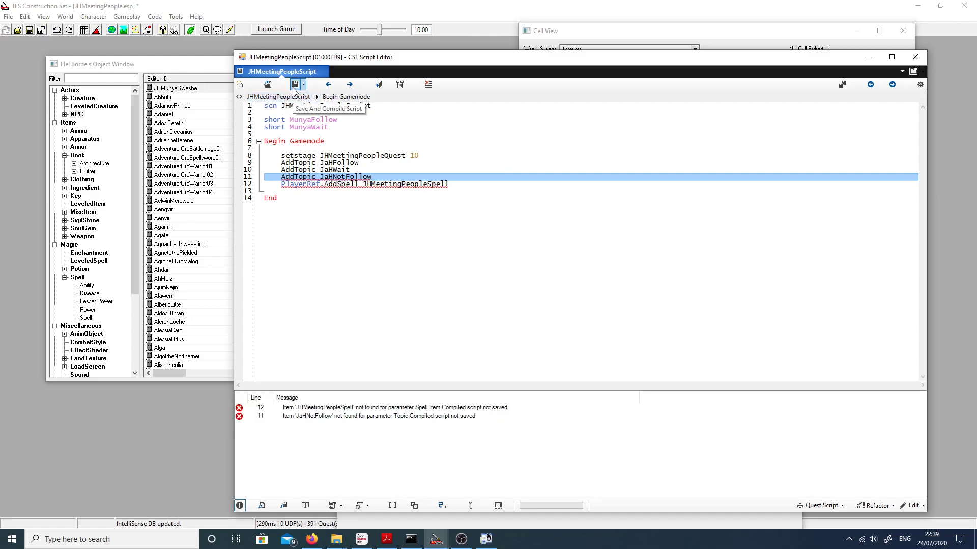
# Step: Delete the PlayerRef.AddSpell JHMeetingPeopleSpell line from the Gamemode block
pyautogui.click(457, 190)
pyautogui.moveTo(455, 184); pyautogui.dragTo(194, 217)
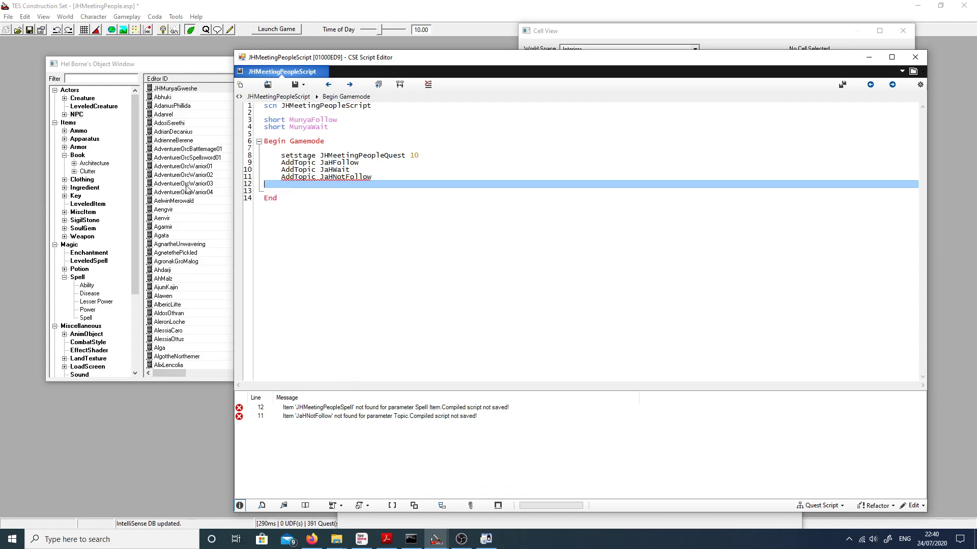
pyautogui.press('BackSpace')
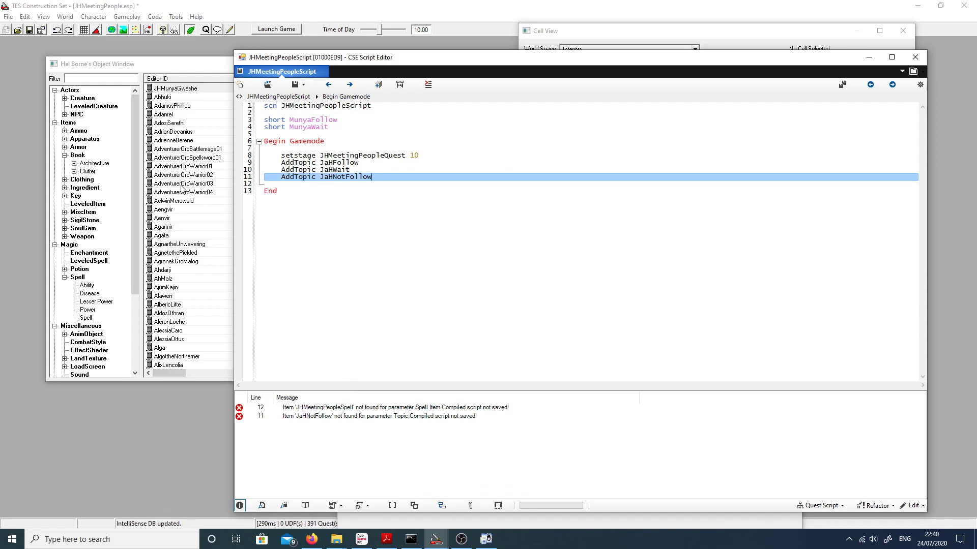
# Step: Minimise the script editor and open JHMeetingPeopleQuest to check the editor ID of its Don't Follow topic
pyautogui.click(869, 57)
pyautogui.click(127, 16)
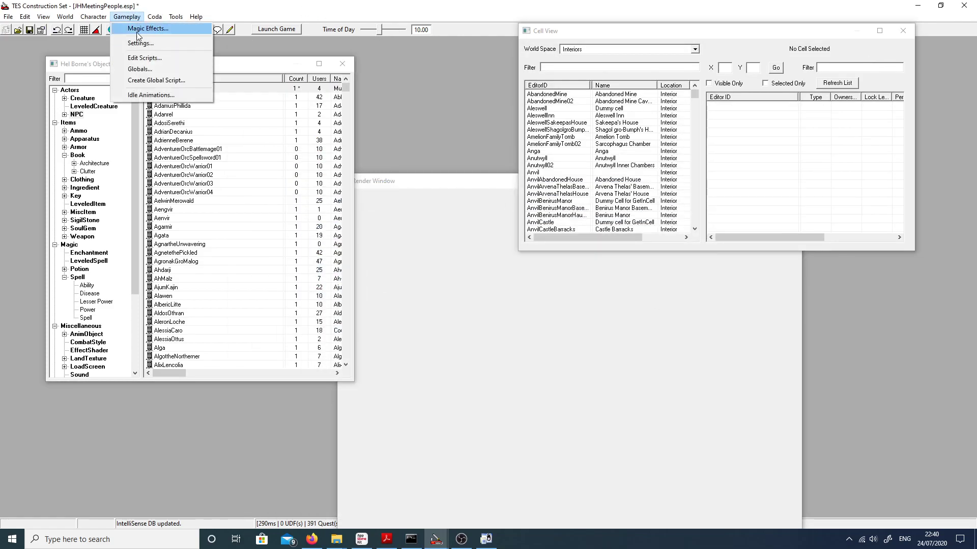
pyautogui.moveTo(93, 16)
pyautogui.click(106, 129)
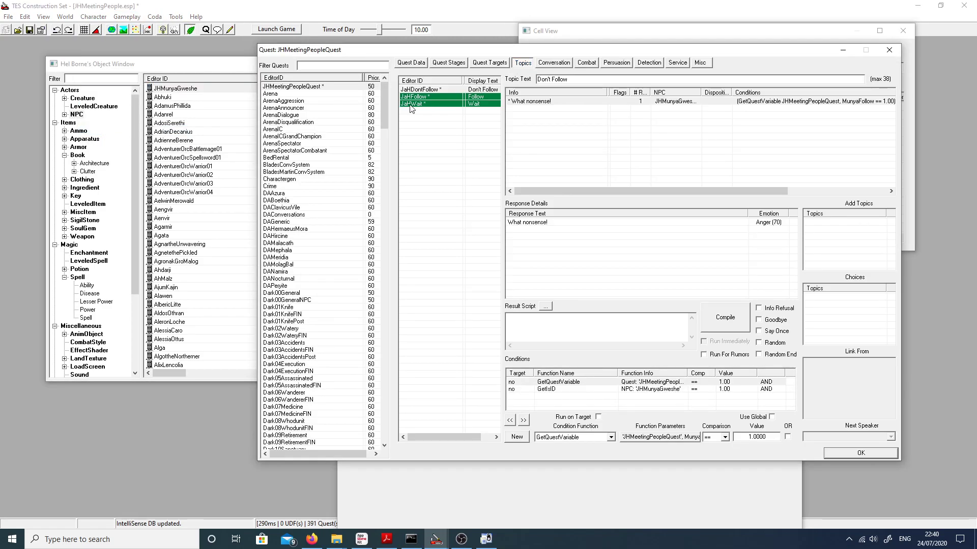
pyautogui.click(411, 104)
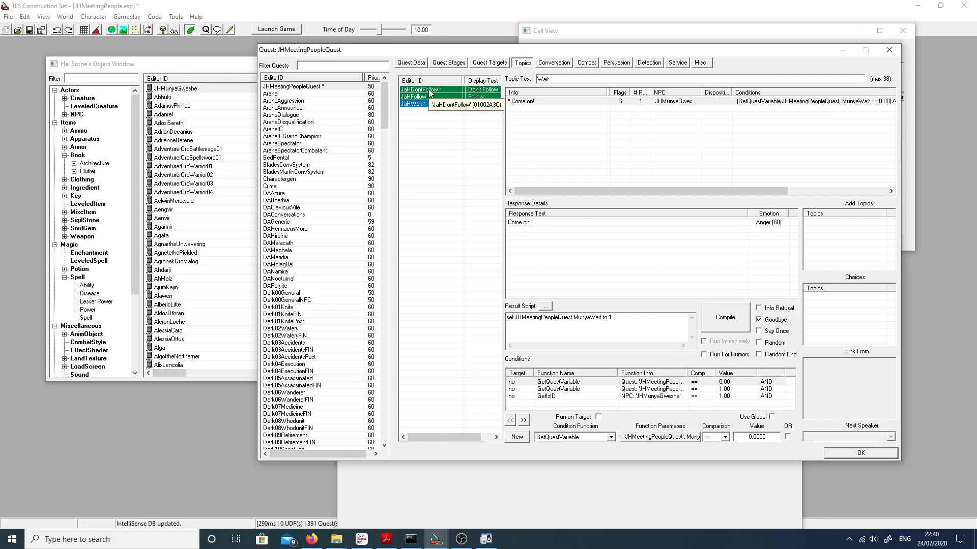
pyautogui.click(839, 452)
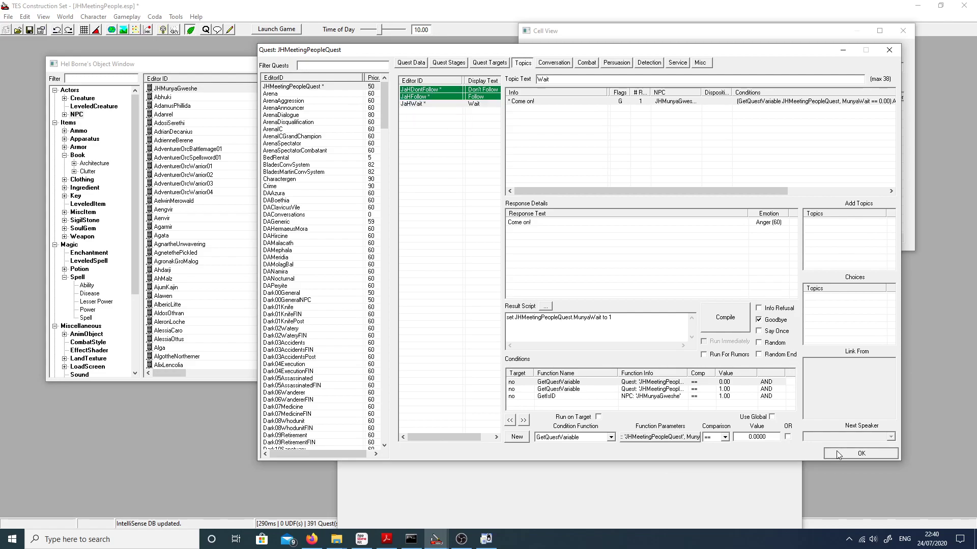
# Step: Correct the added topic name in JHMeetingPeopleScript to JaHDontFollow, then save and close the script
pyautogui.moveTo(446, 544)
pyautogui.click(492, 496)
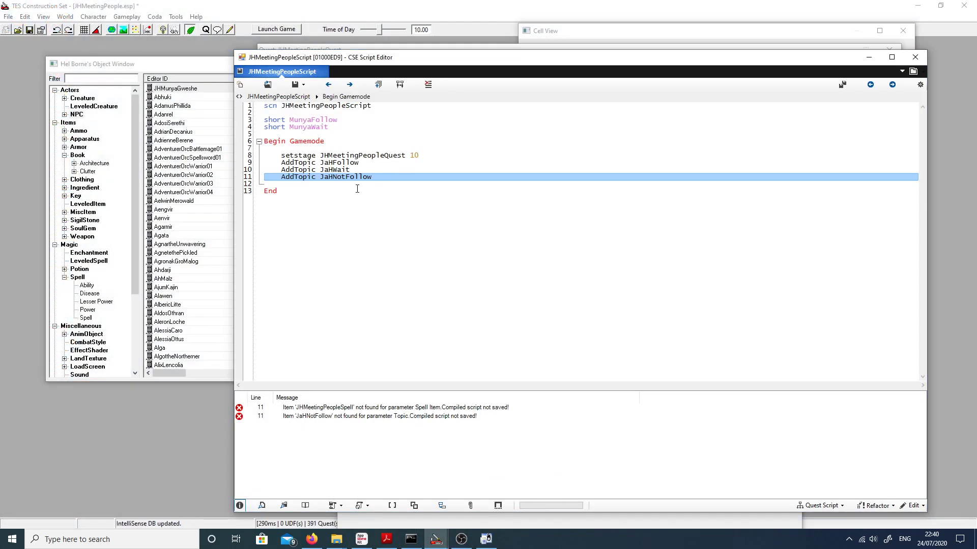
pyautogui.press('BackSpace')
pyautogui.press('BackSpace')
pyautogui.press('BackSpace')
pyautogui.write('dO')
pyautogui.press('BackSpace')
pyautogui.press('BackSpace')
pyautogui.write('Dont')
pyautogui.click(295, 85)
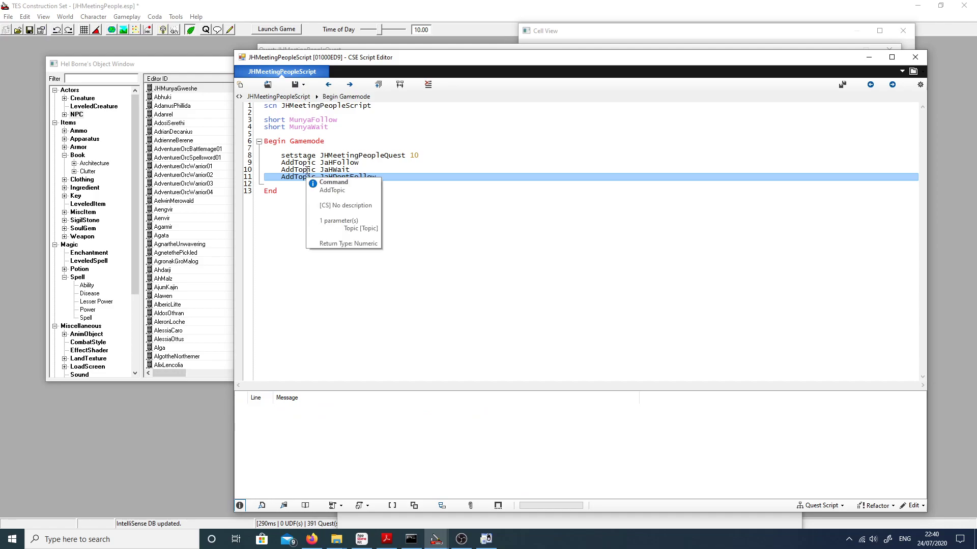
pyautogui.click(915, 58)
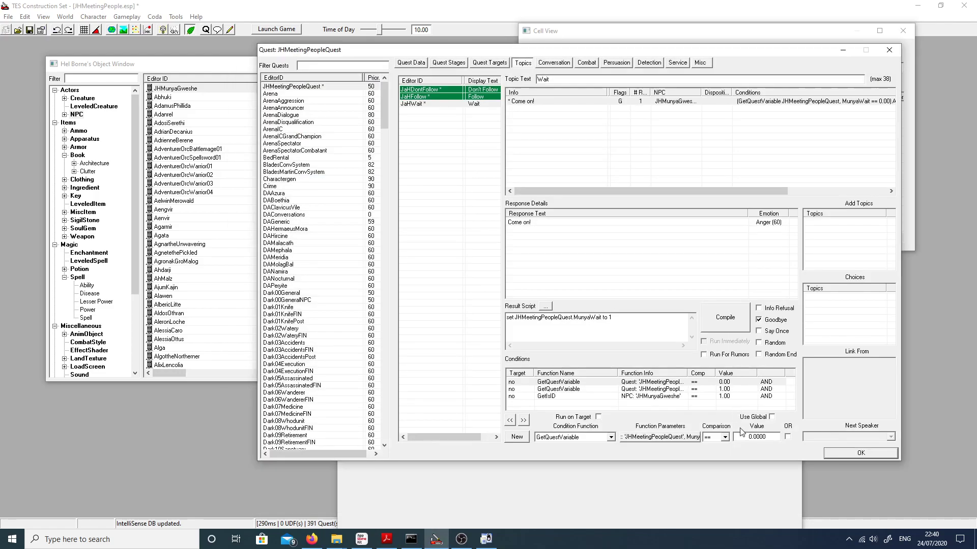
# Step: Give the JaHDontFollow topic a compiled result script that sets the quest's MunyaFollow variable, flag it Goodbye, and confirm the quest
pyautogui.click(421, 90)
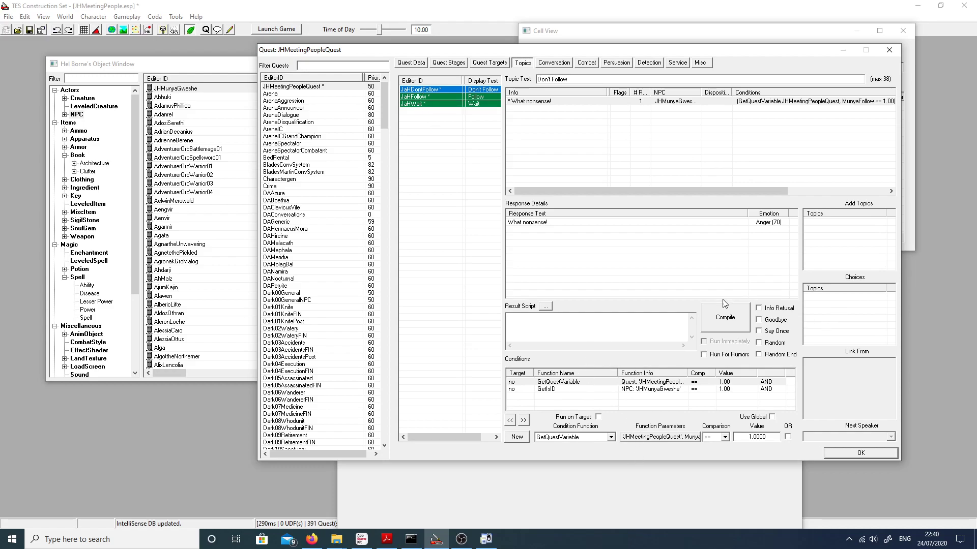
pyautogui.click(582, 337)
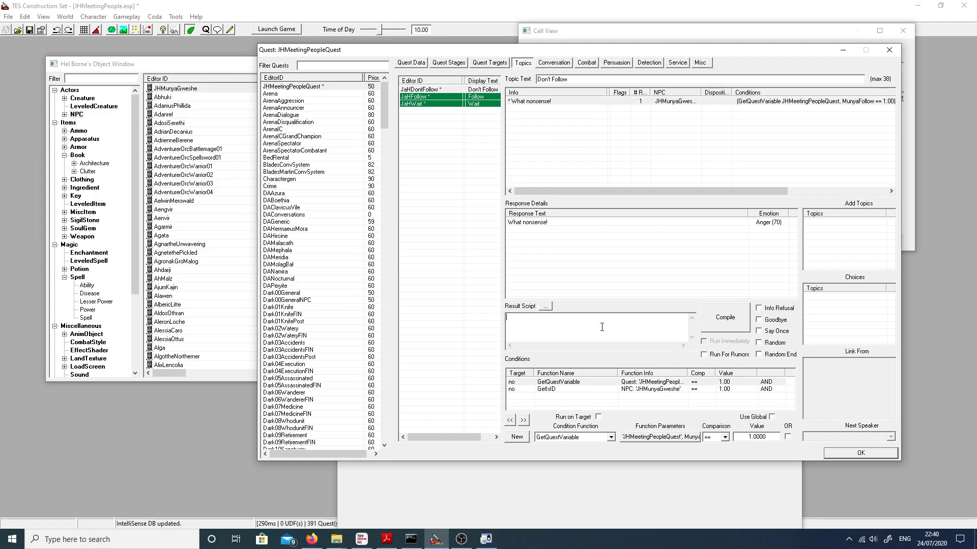
pyautogui.write('set JHMeetingPeople')
pyautogui.press('BackSpace')
pyautogui.write('MunyaFollow to 0')
pyautogui.click(713, 316)
pyautogui.click(773, 320)
pyautogui.click(850, 454)
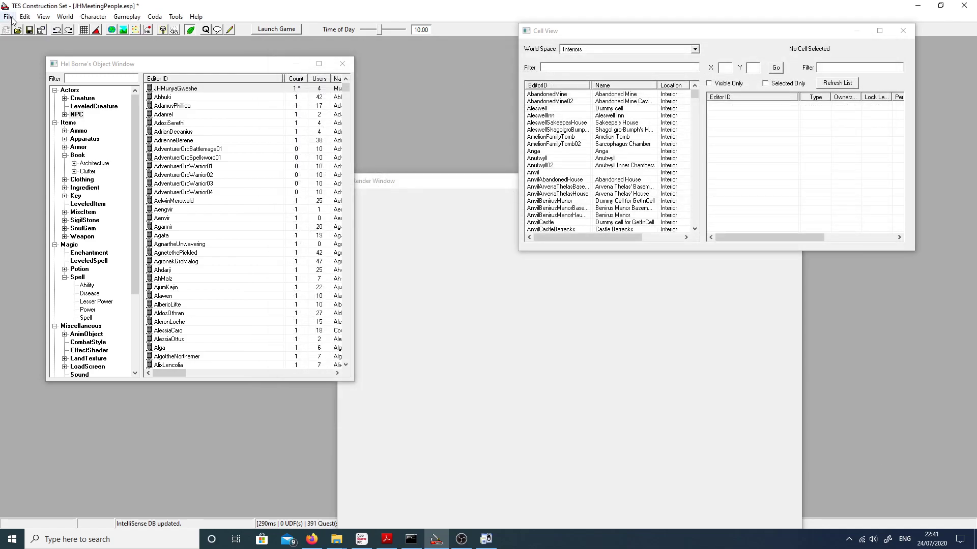
# Step: Save the JHMeetingPeople plugin, minimise the open windows, and launch The Elder Scrolls IV: Oblivion from the desktop
pyautogui.click(29, 29)
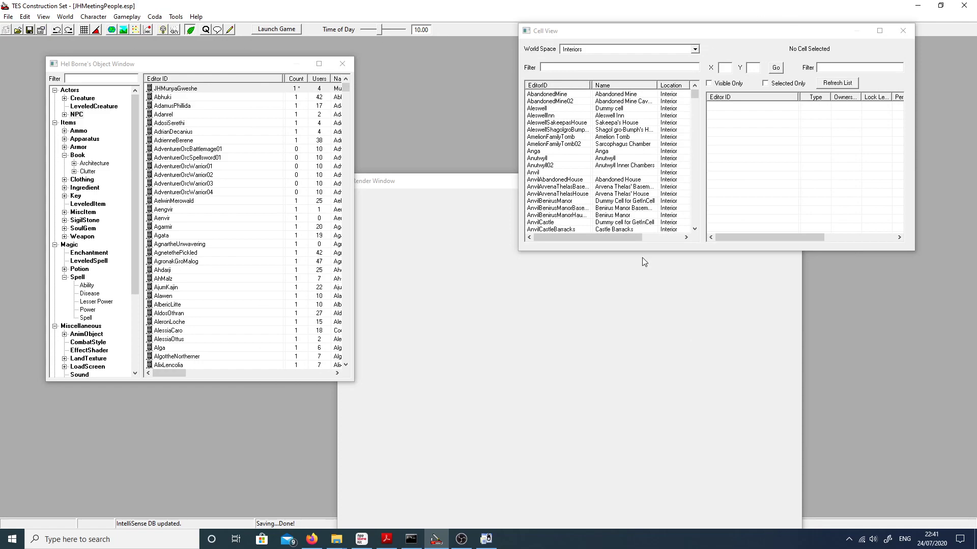
pyautogui.click(907, 5)
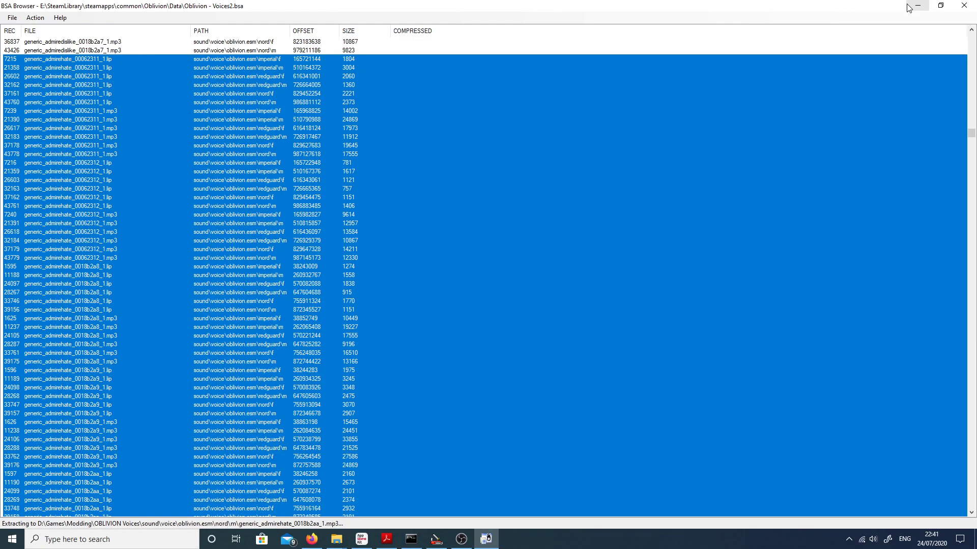
pyautogui.click(907, 4)
pyautogui.click(907, 4)
pyautogui.click(908, 6)
pyautogui.click(889, 52)
pyautogui.click(913, 4)
pyautogui.doubleClick(4, 321)
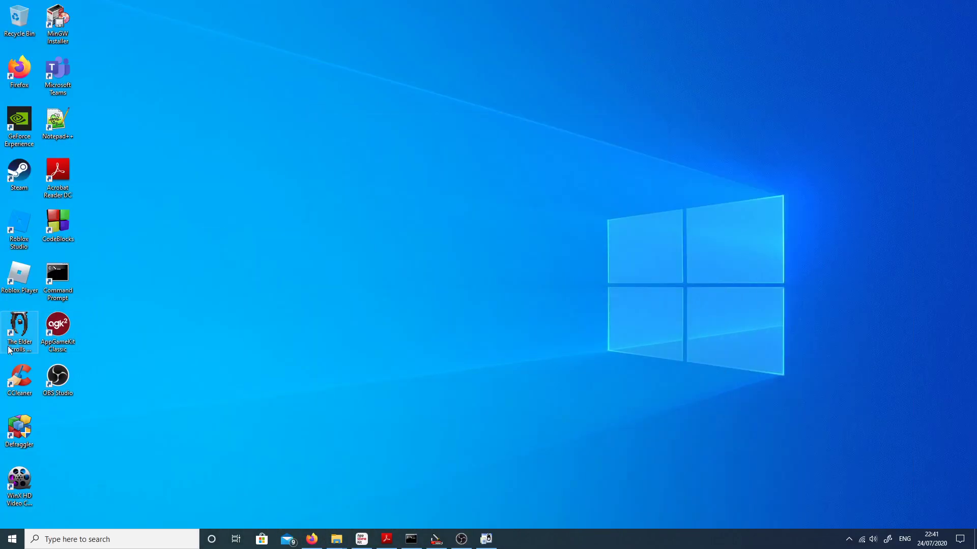
pyautogui.click(543, 210)
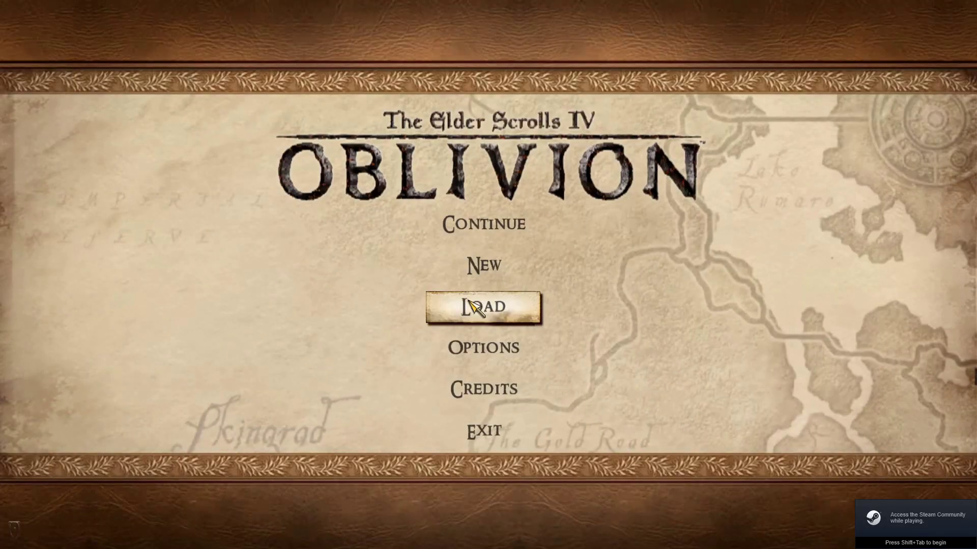
# Step: Load the most recent saved game, Save 7880
pyautogui.click(470, 301)
pyautogui.click(325, 160)
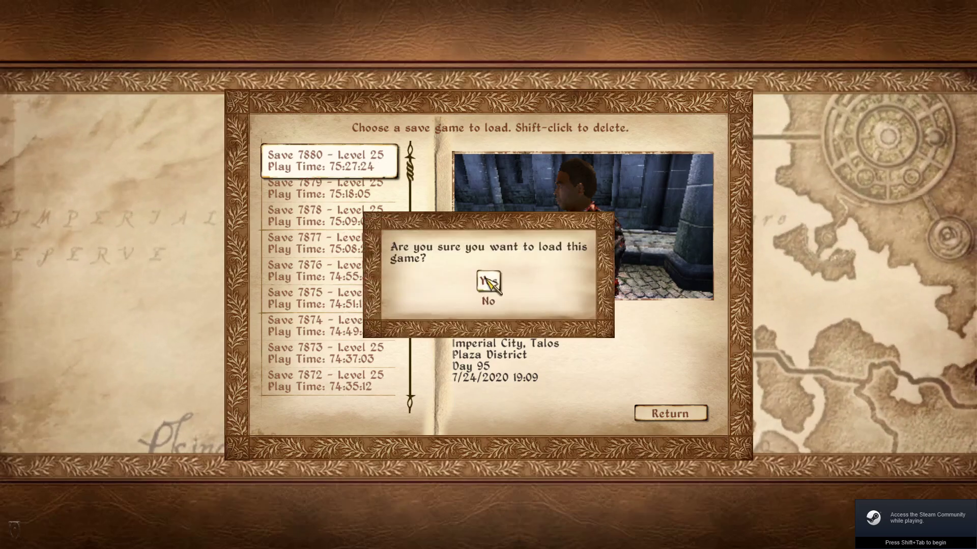
pyautogui.click(488, 280)
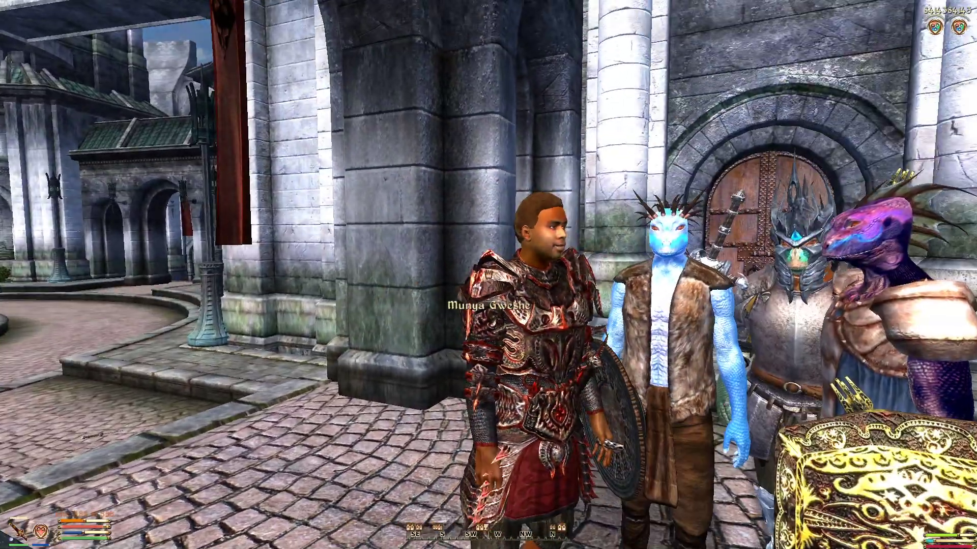
# Step: Approach the custom follower NPC, start a conversation, and choose the Don't Follow topic
pyautogui.press('w')
pyautogui.press('space')
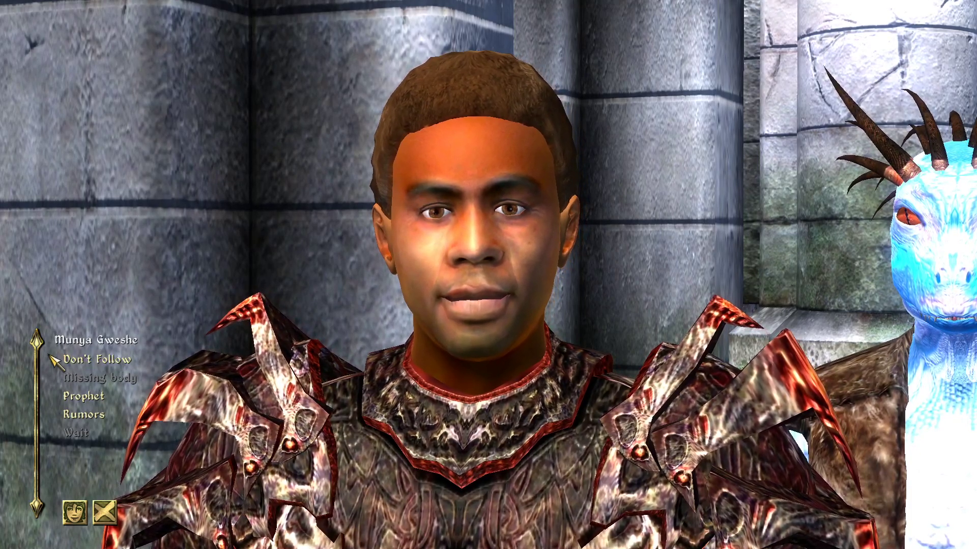
pyautogui.click(110, 359)
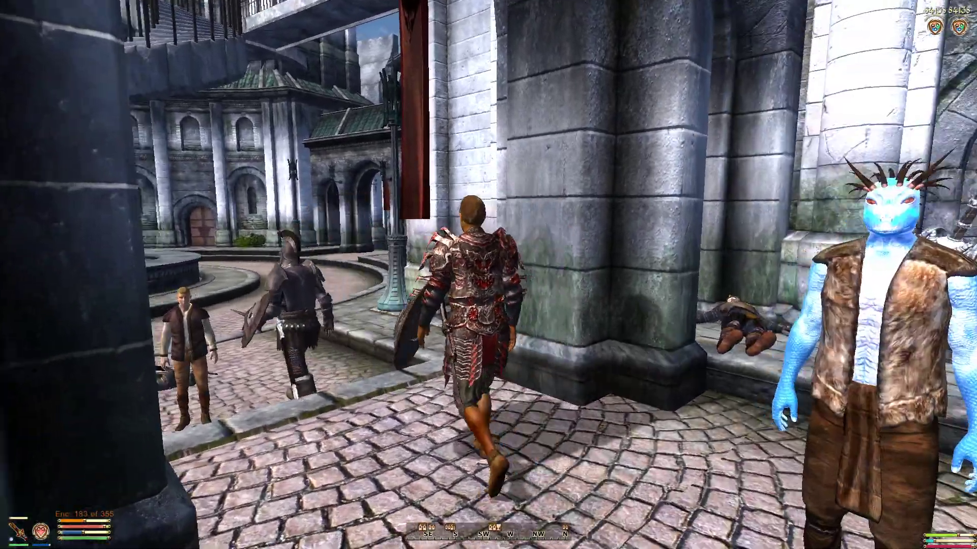
# Step: Talk to the NPC again, choose the Follow topic, and walk around to test the following behaviour
pyautogui.press('space')
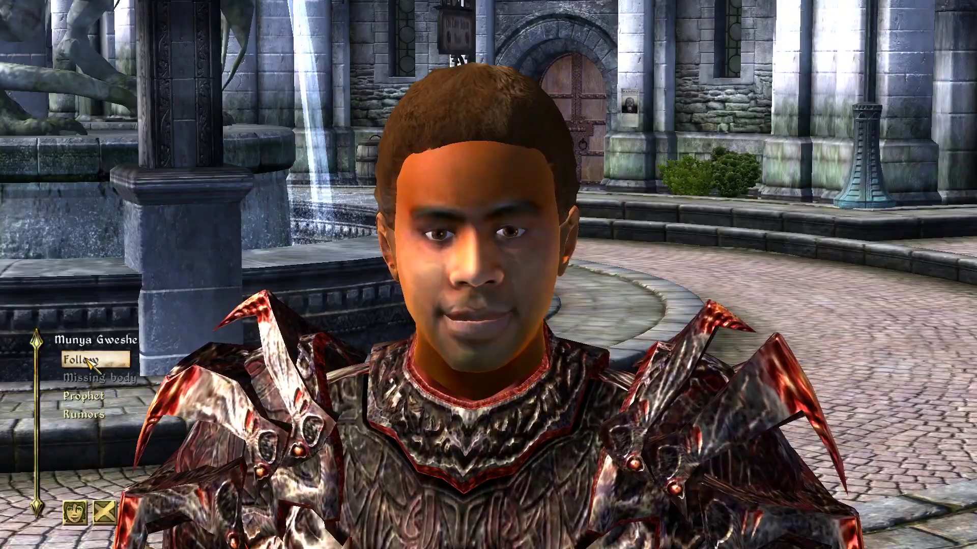
pyautogui.click(90, 362)
pyautogui.press('s')
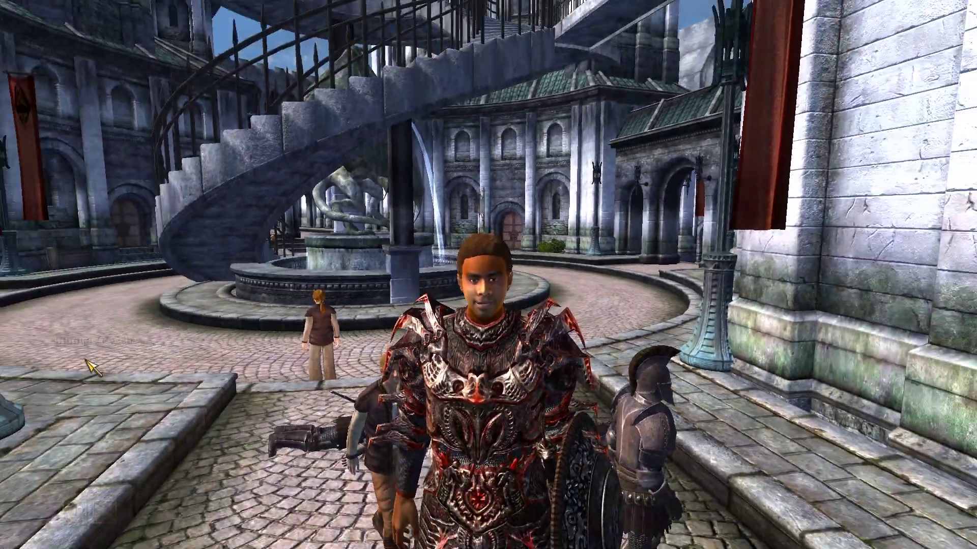
pyautogui.press('w')
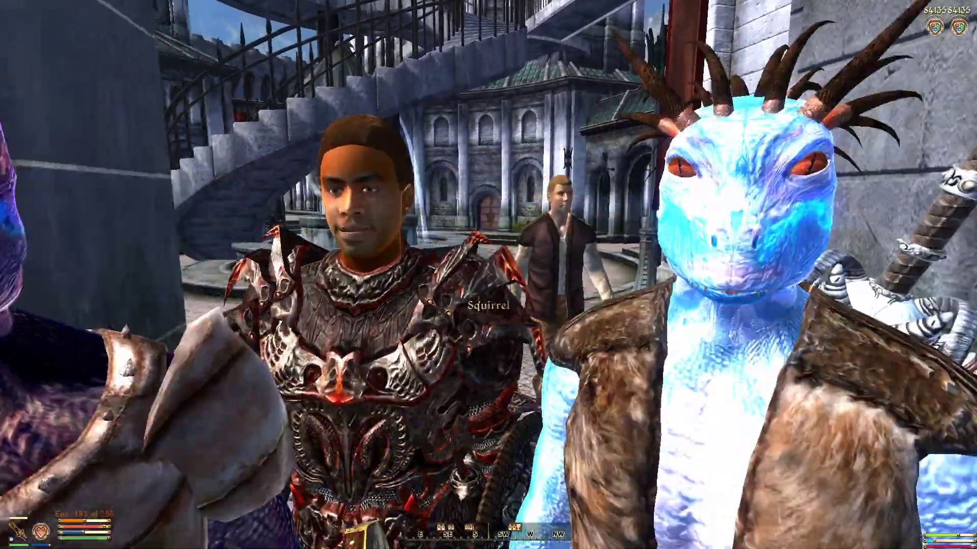
# Step: Start another conversation with the following NPC and dismiss him through Don't Follow
pyautogui.press('space')
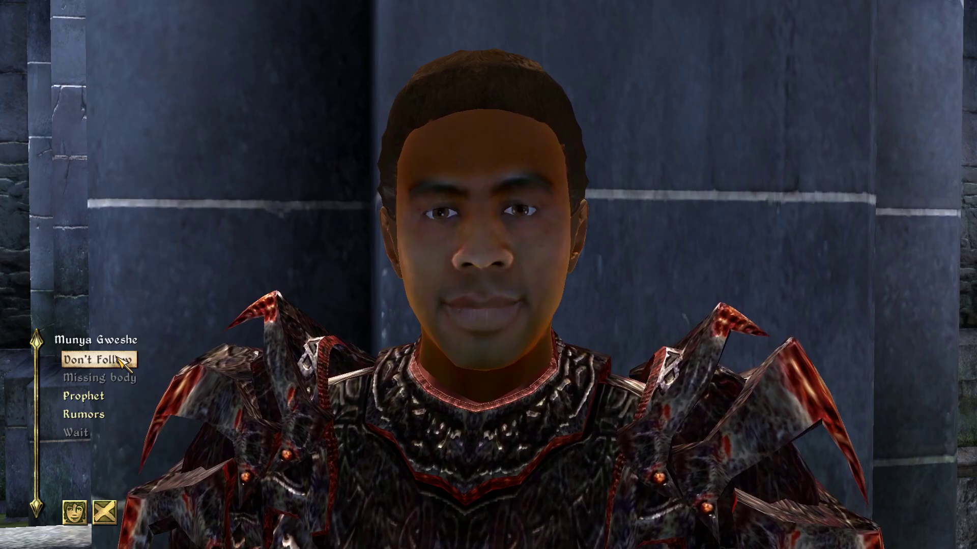
pyautogui.click(99, 360)
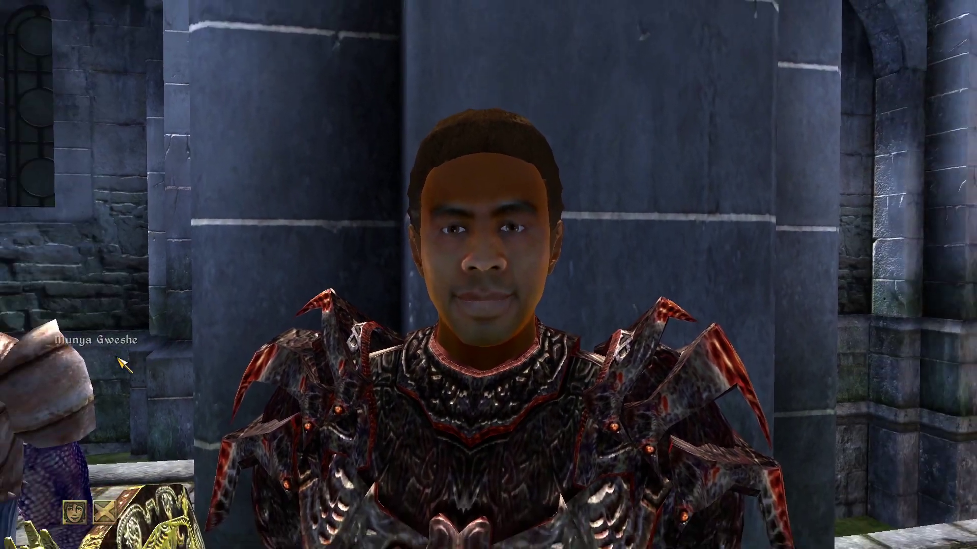
# Step: Walk away from the dismissed follower, quit the game to the desktop, and switch to the TES Construction Set
pyautogui.press('w')
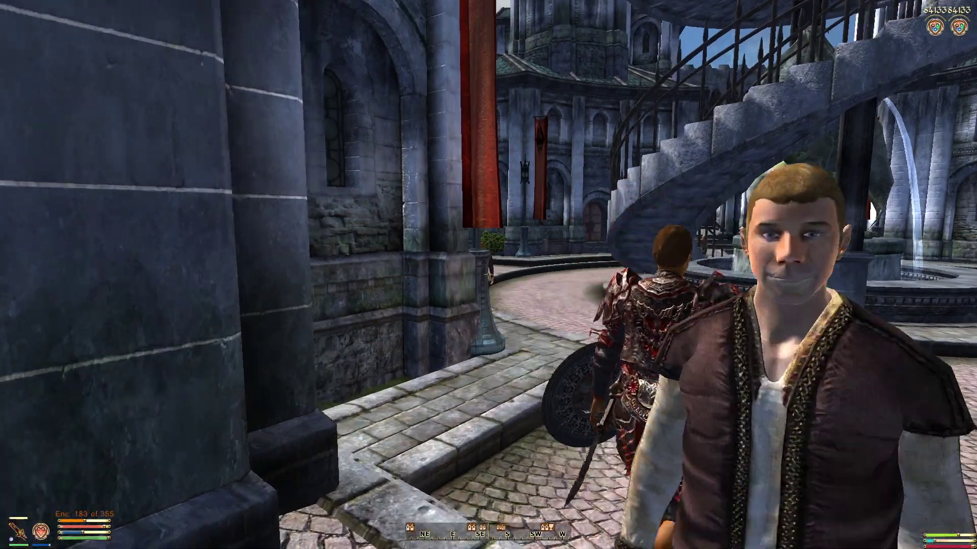
pyautogui.press('Escape')
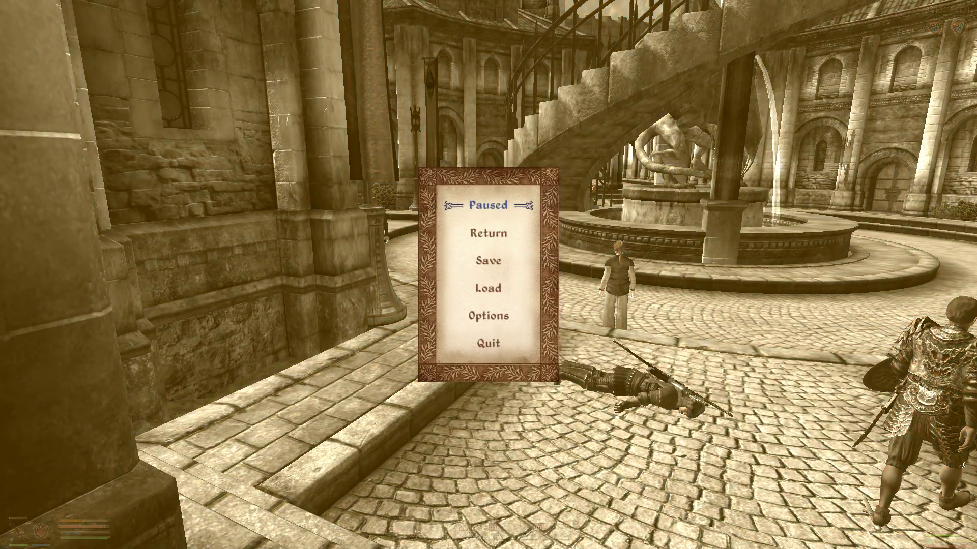
pyautogui.click(489, 342)
pyautogui.click(487, 311)
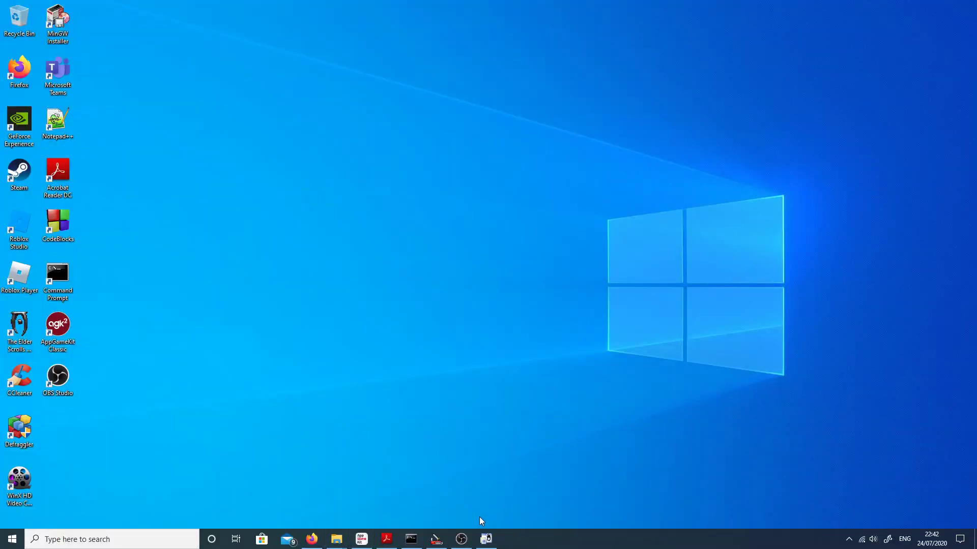
pyautogui.click(435, 541)
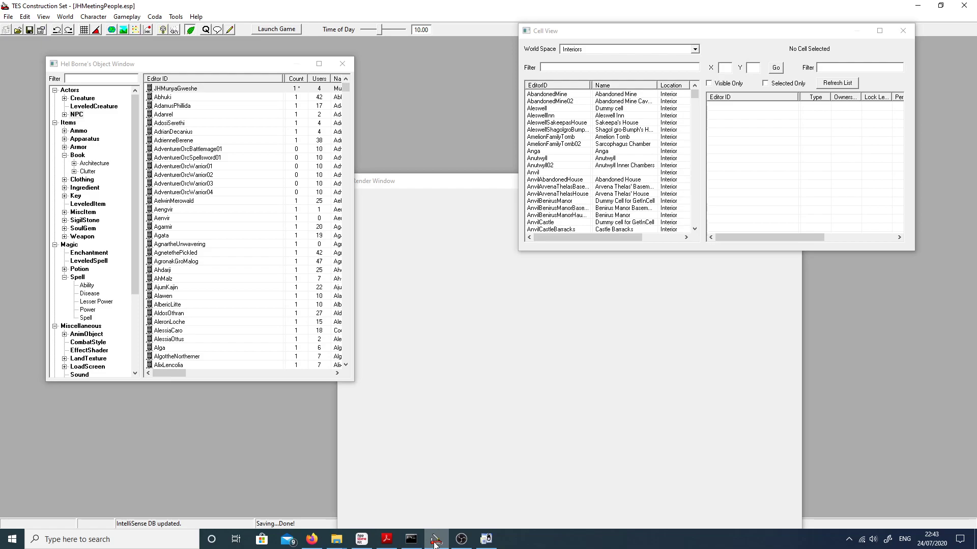
pyautogui.click(461, 539)
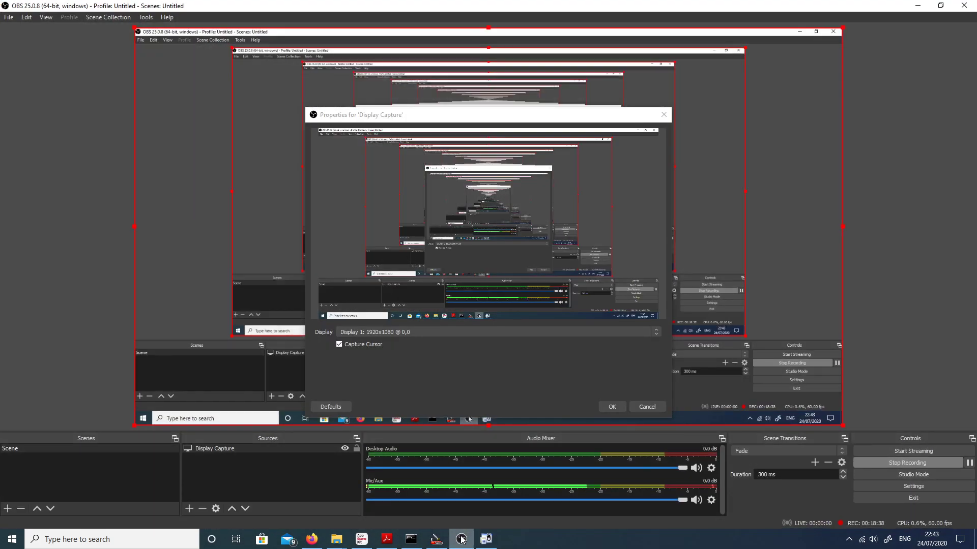
pyautogui.moveTo(486, 539)
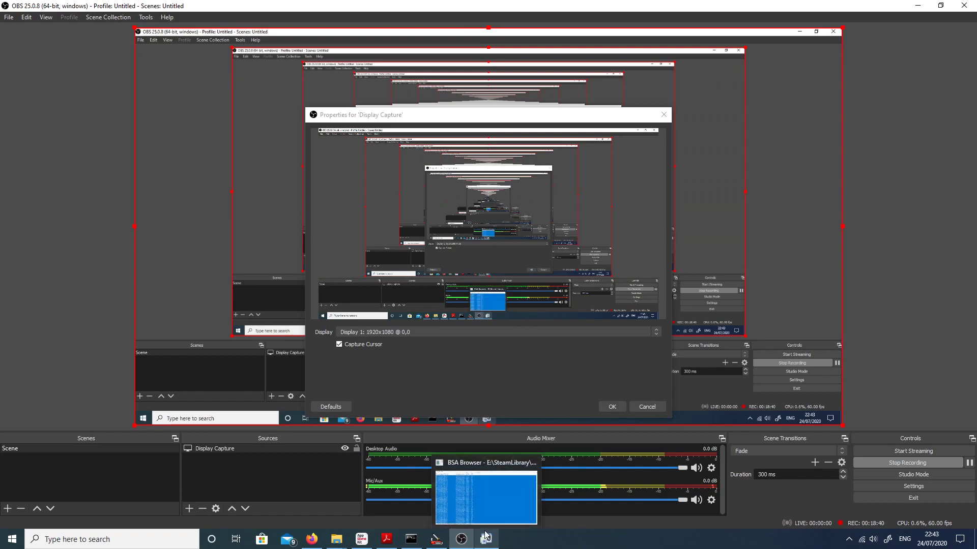